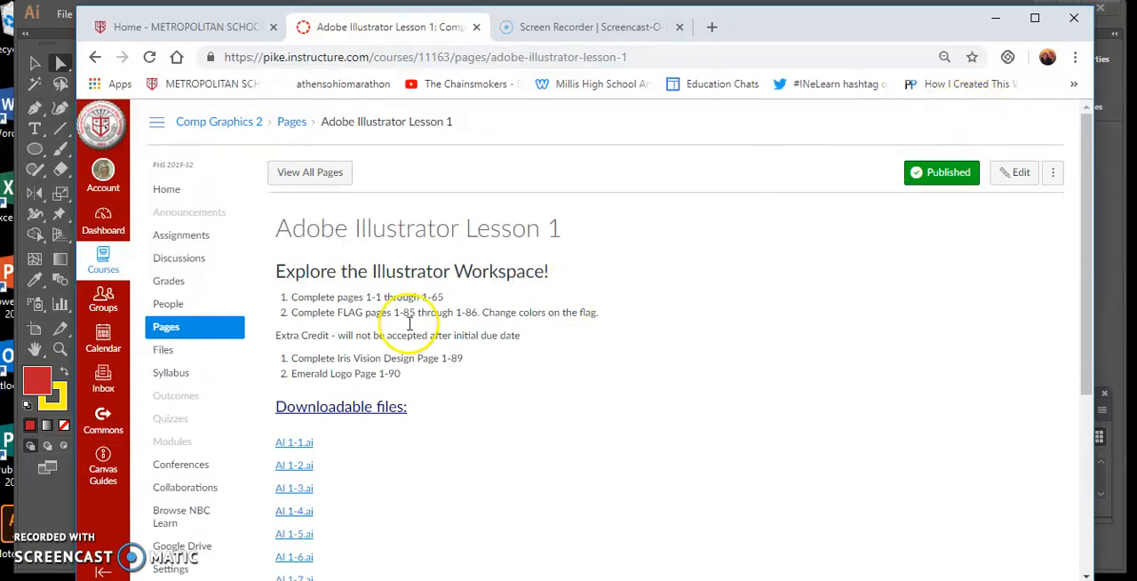
Step: Switch to Adobe Illustrator and close the Basic SHapes.ai document
left_click(49, 524)
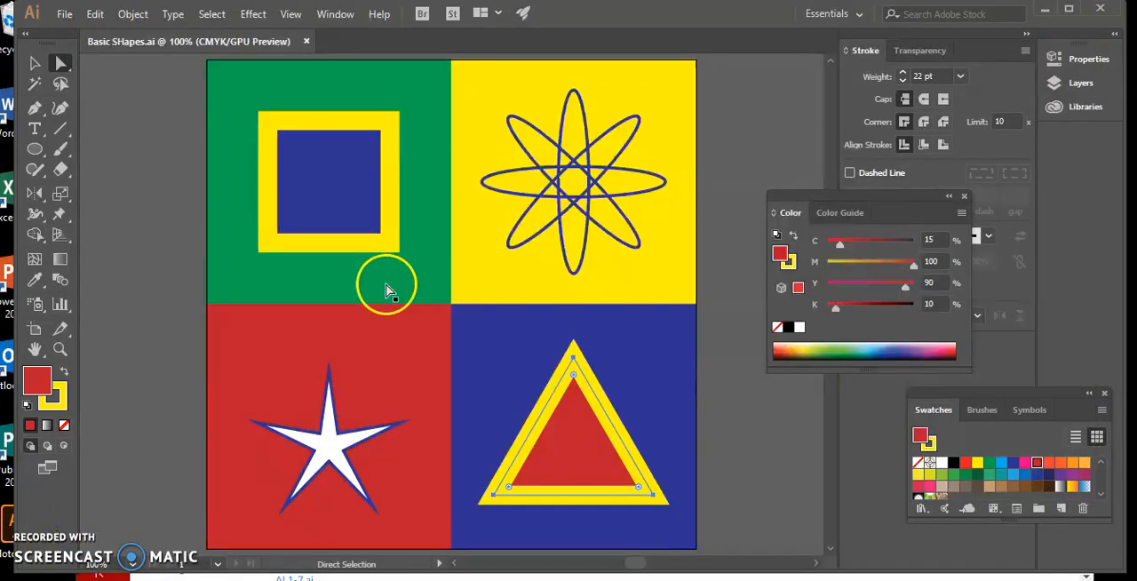
left_click(307, 41)
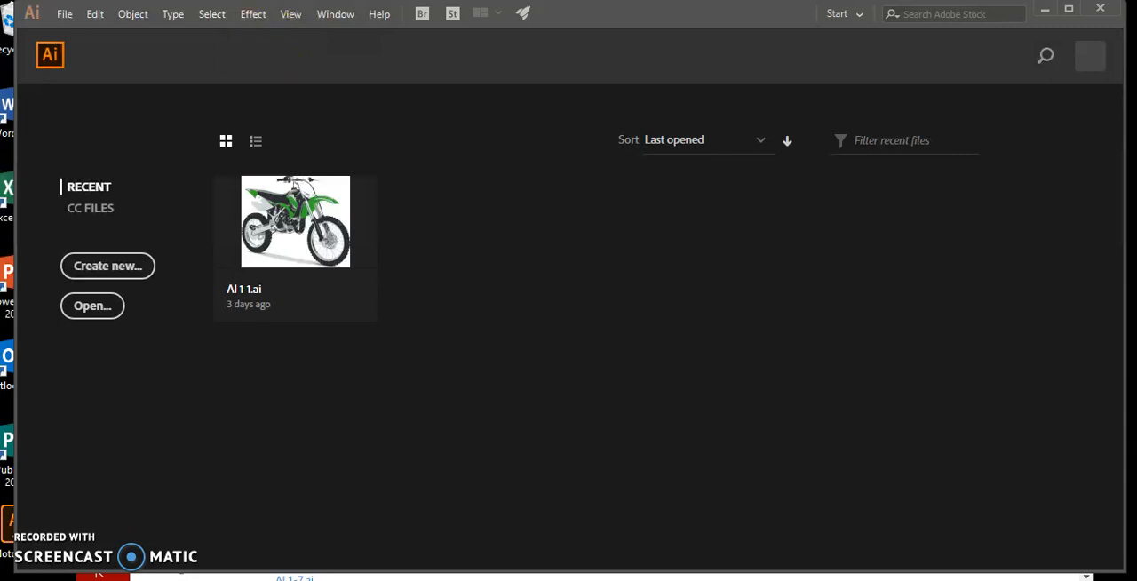
Step: Create a new document named Flag, 6 in wide and 4 in high
left_click(65, 14)
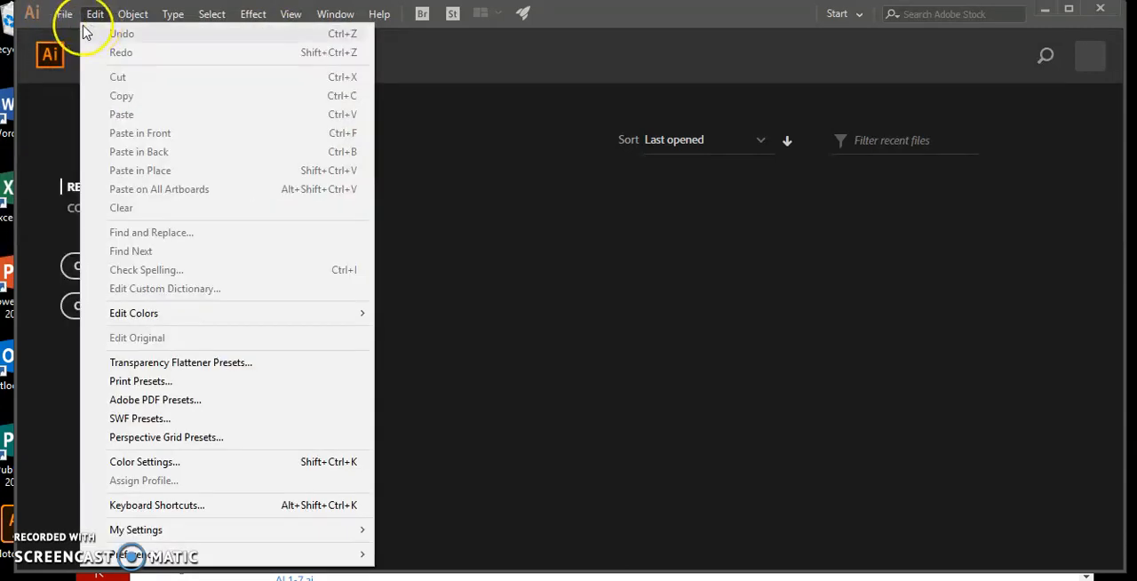
left_click(82, 34)
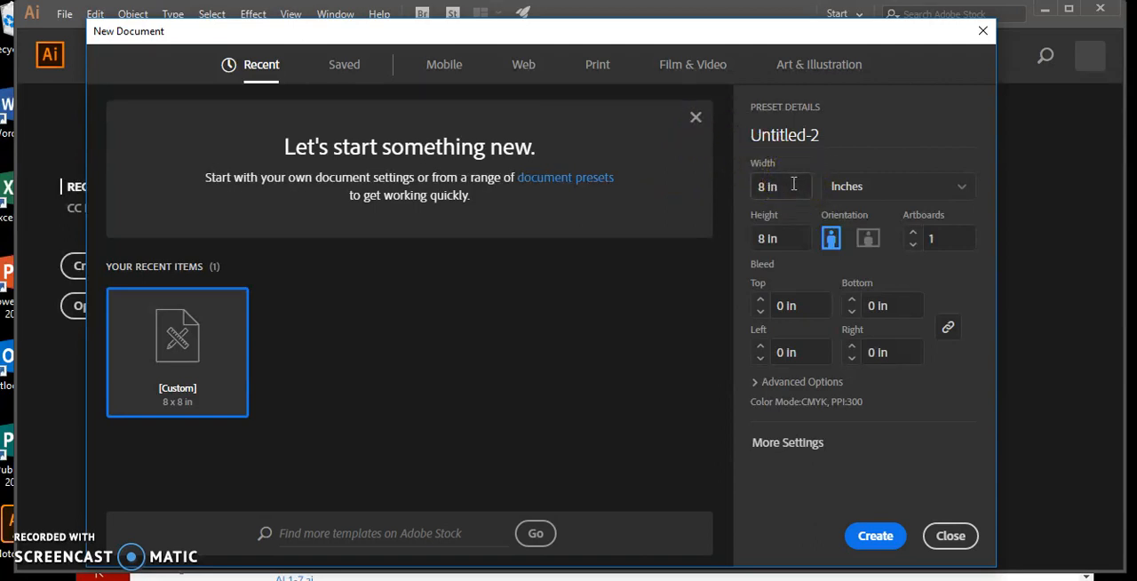
left_click_drag(792, 186, 748, 190)
type("6")
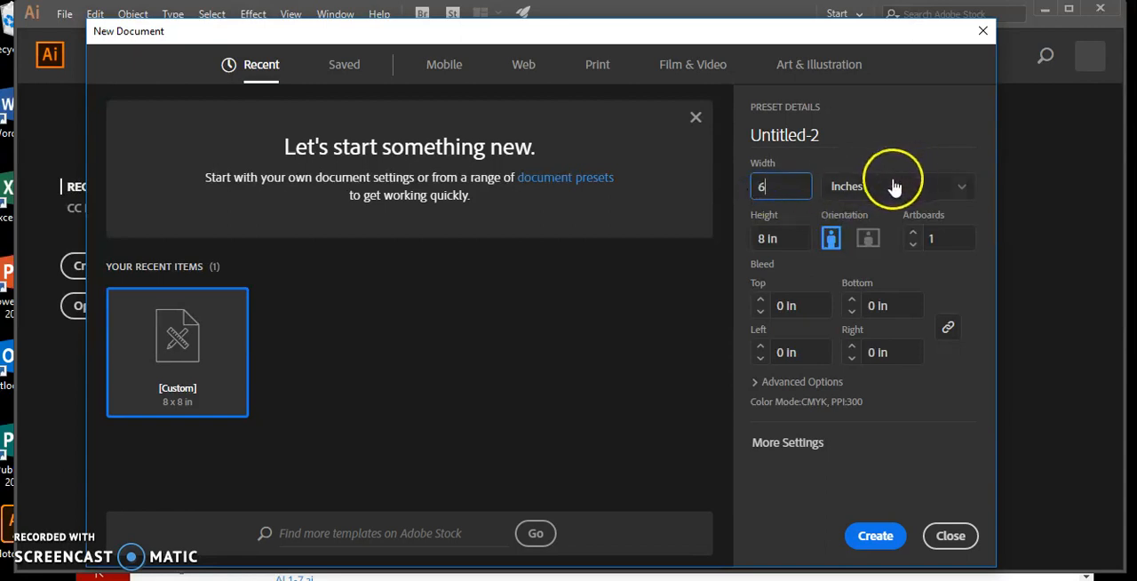
left_click(792, 240)
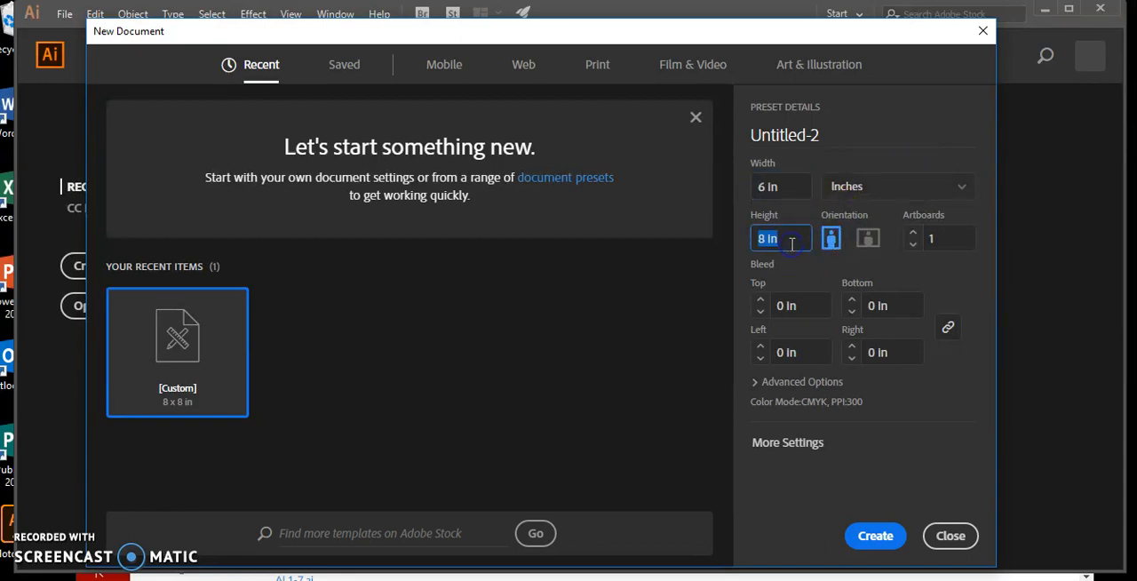
type("4")
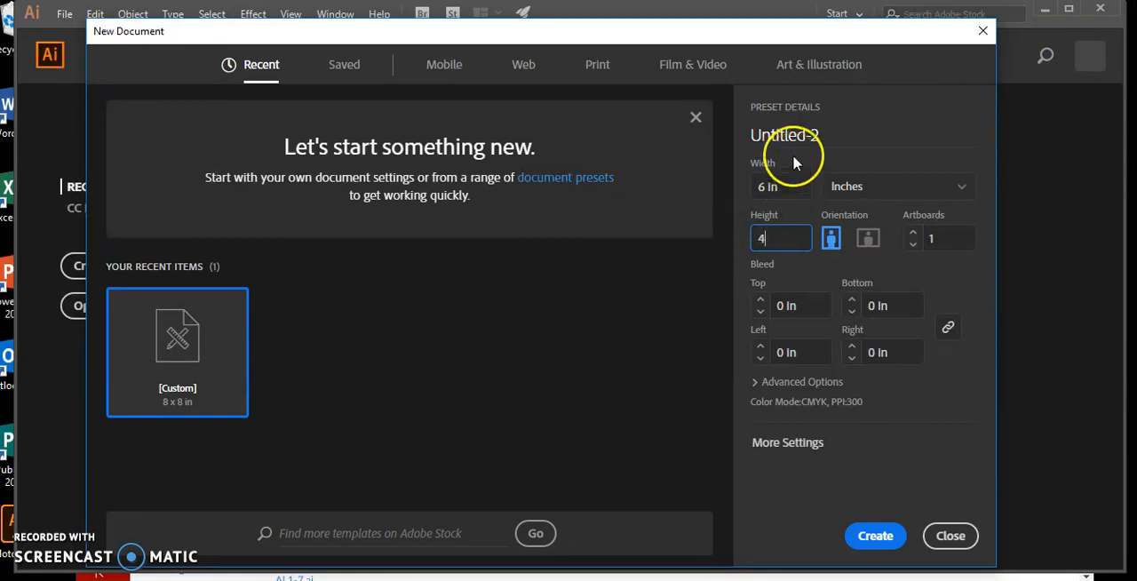
left_click(825, 135)
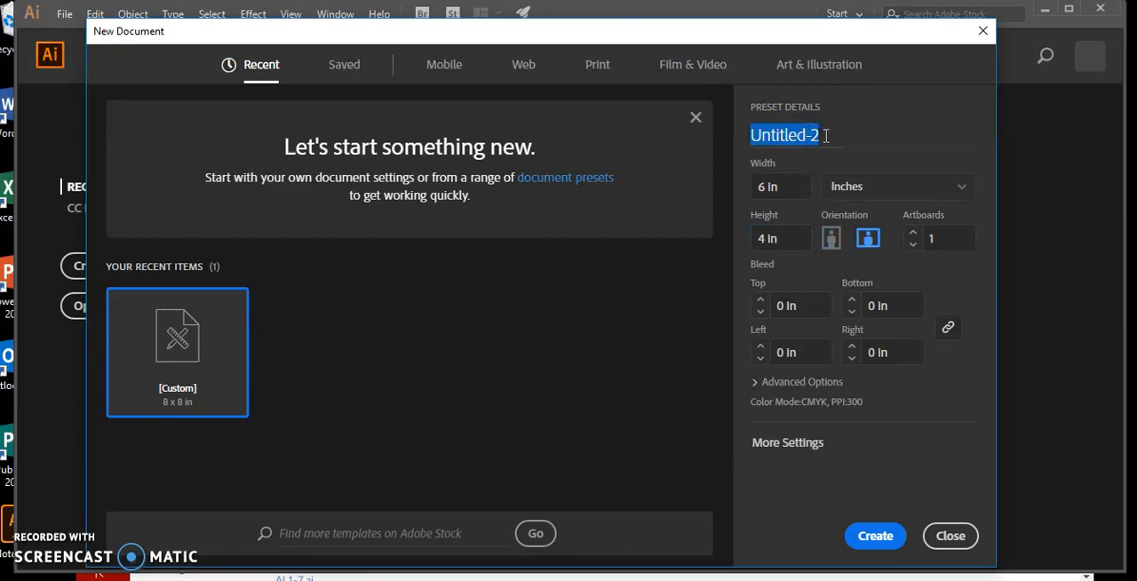
type("Flag")
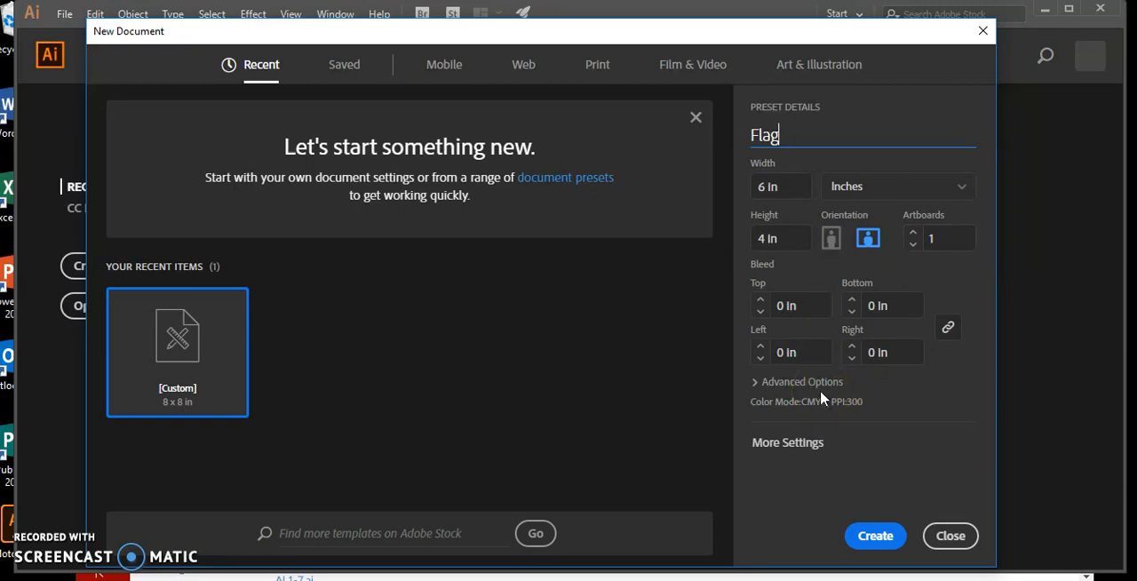
left_click(754, 389)
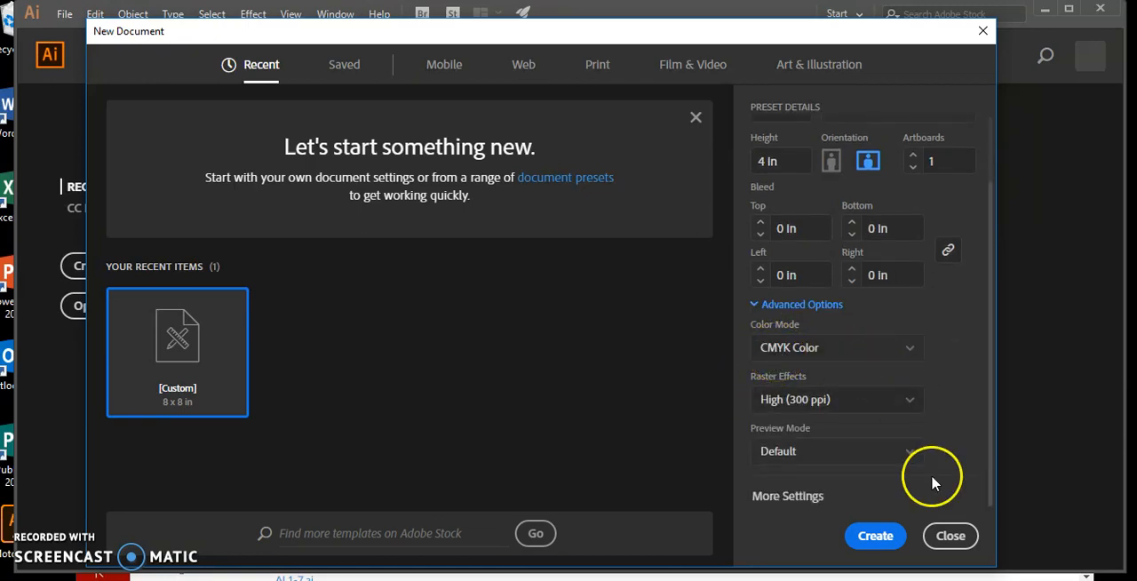
left_click(871, 533)
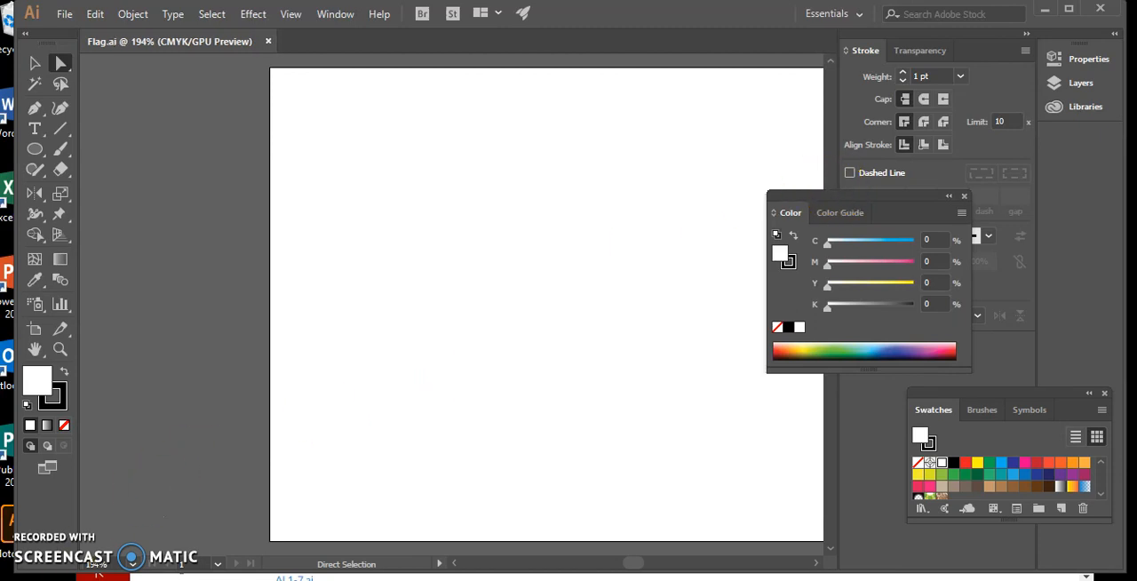
Step: Move the floating Color panel clear of the canvas and fit the whole artboard in the window
left_click_drag(837, 191, 916, 199)
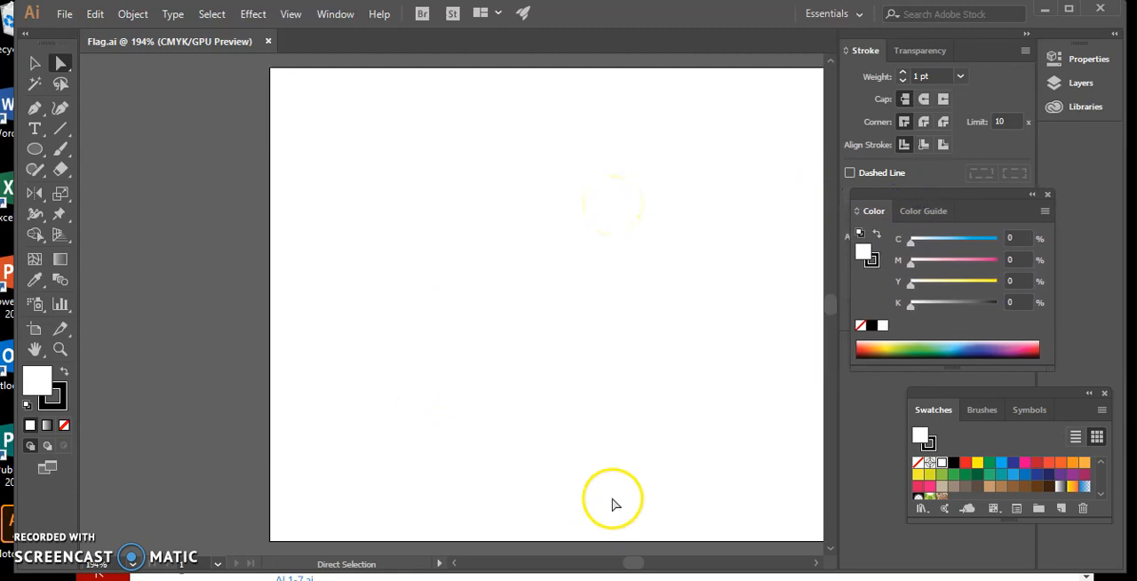
left_click_drag(630, 563, 633, 566)
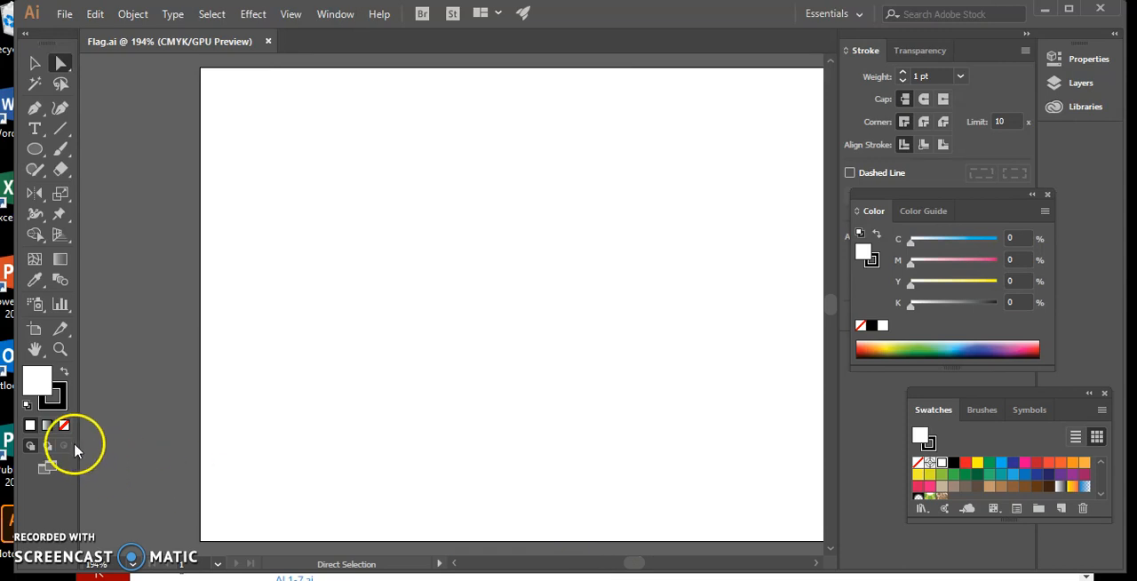
double_click(35, 350)
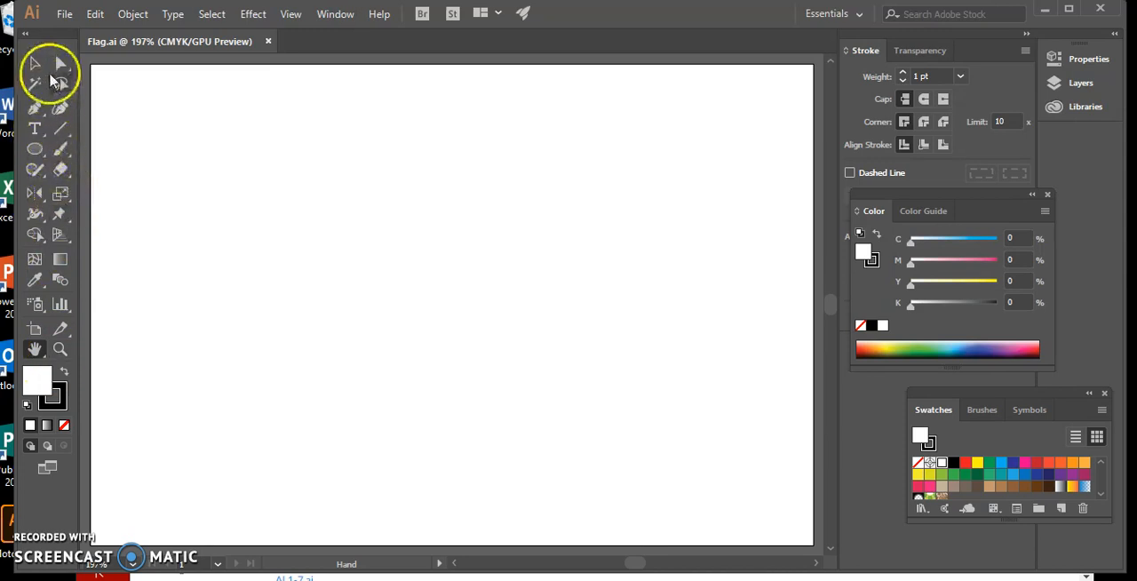
Step: Draw a circle in the lower middle of the artboard, with a black fill and no stroke
left_click(36, 149)
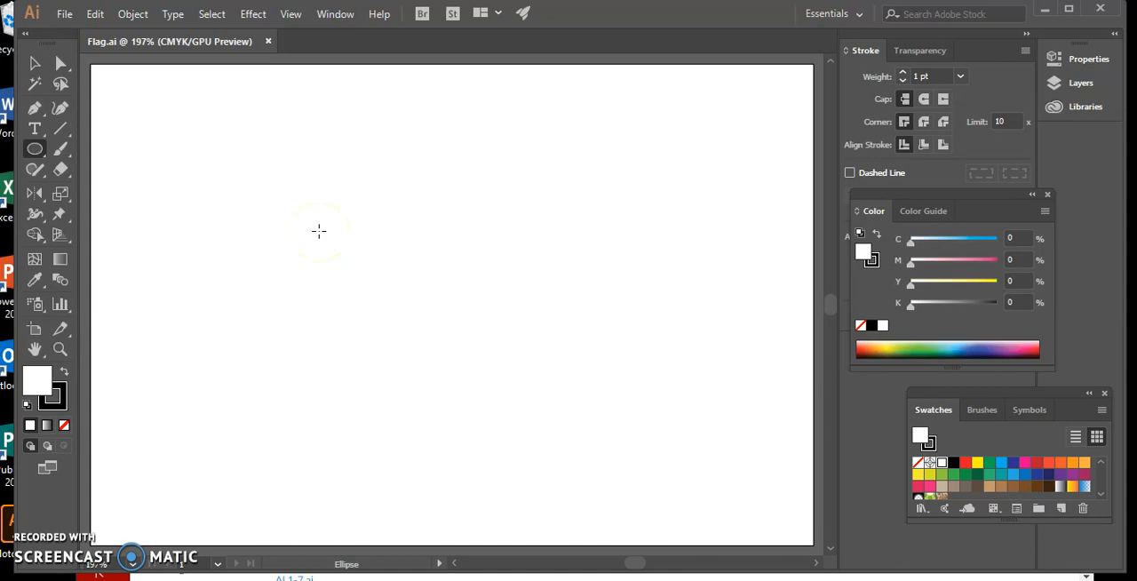
left_click_drag(319, 231, 551, 364)
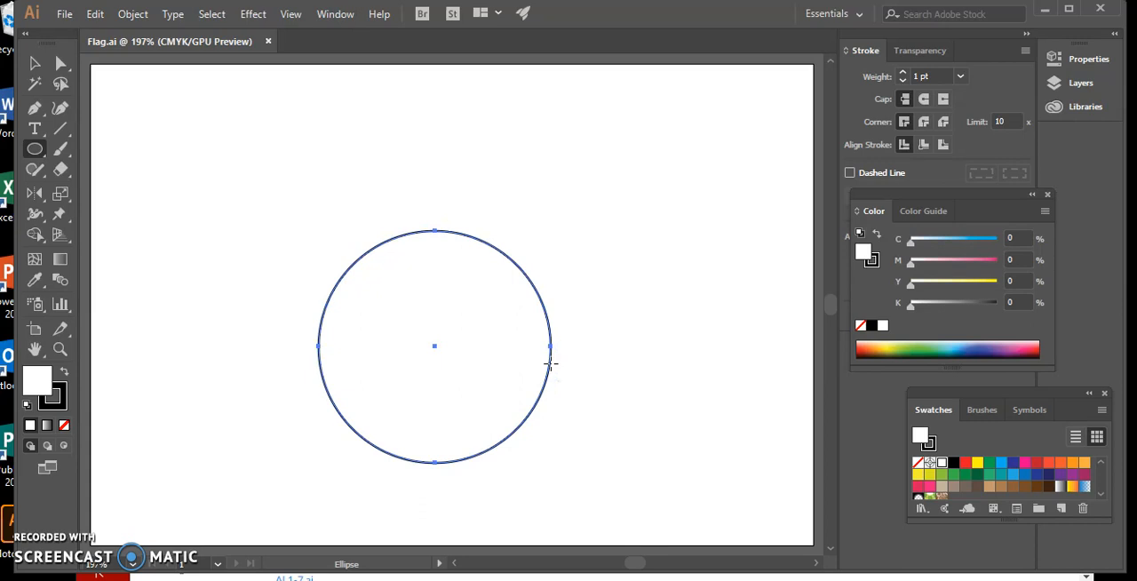
left_click(32, 64)
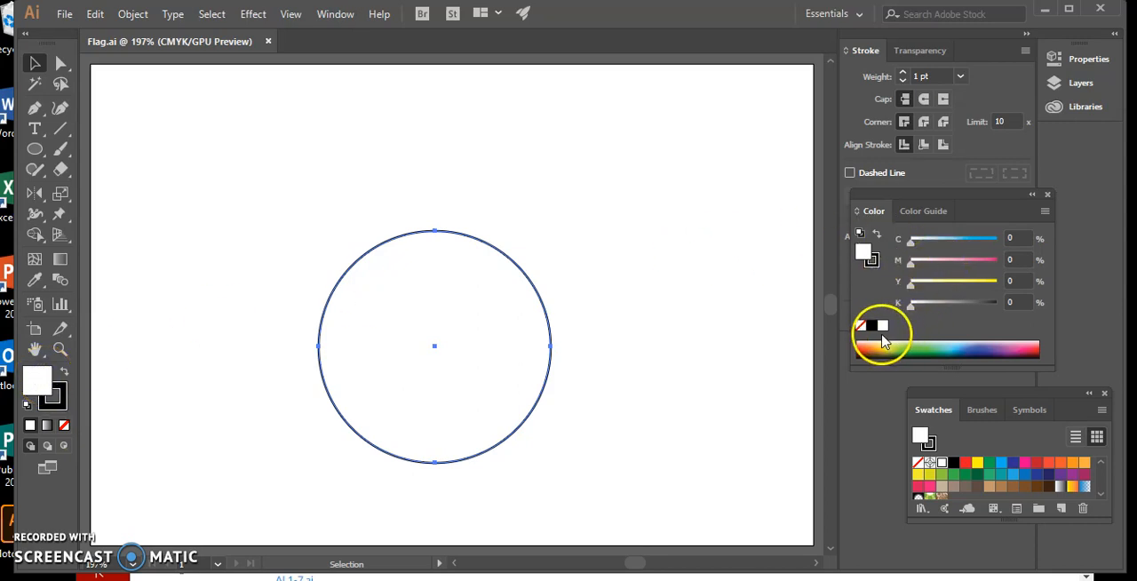
left_click(953, 463)
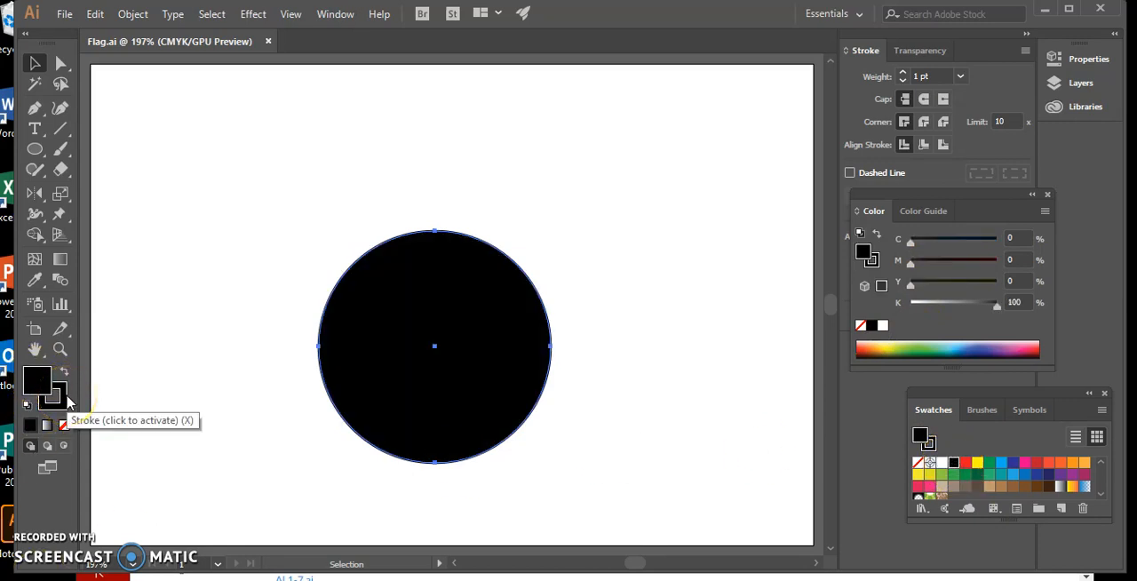
left_click(65, 401)
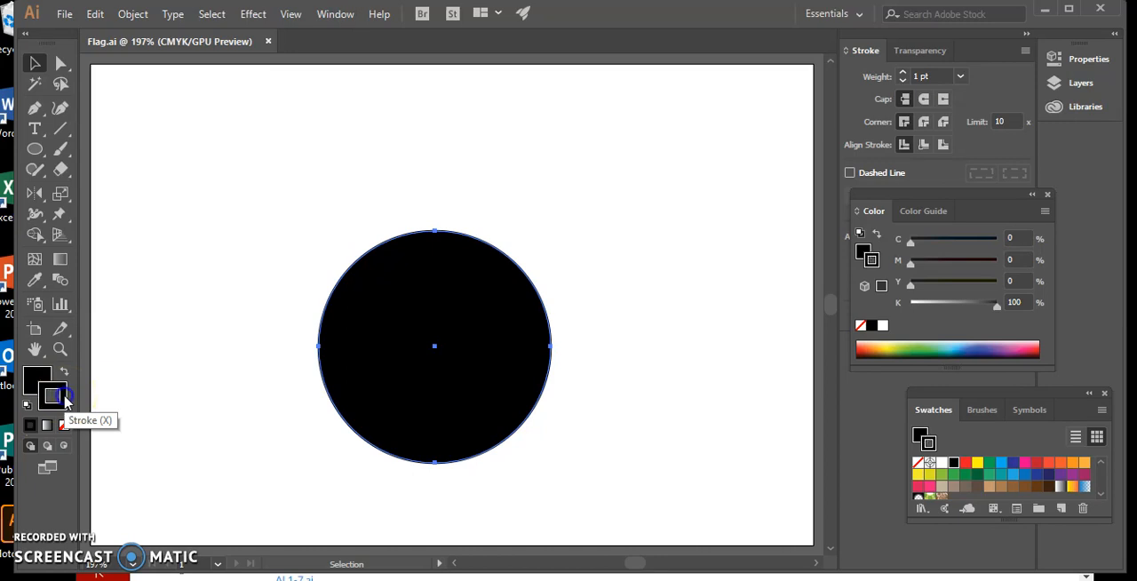
left_click(65, 426)
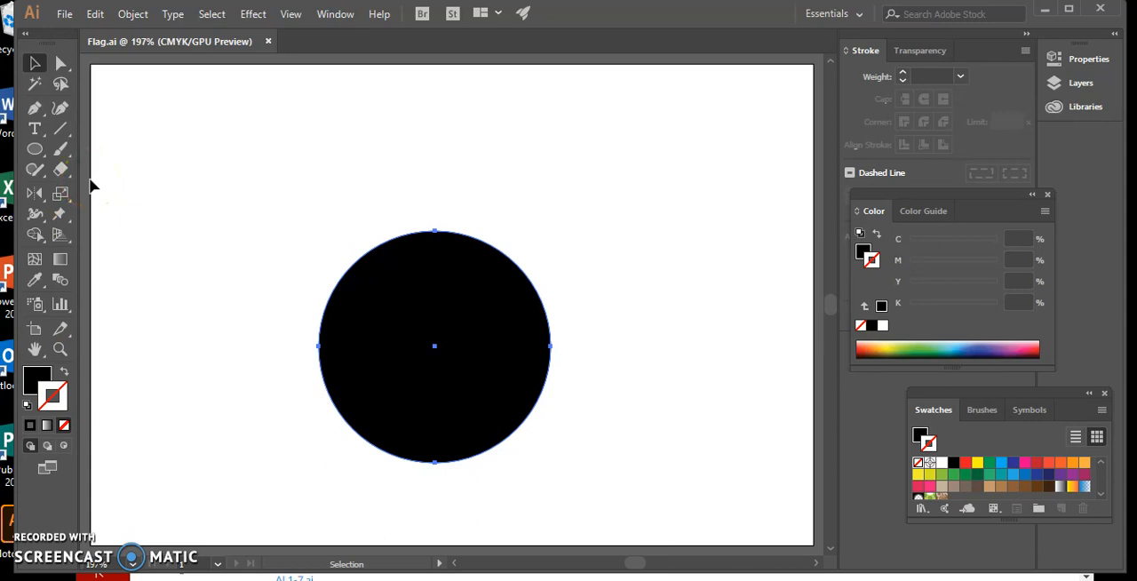
Step: Create a 3 in by 1 in rectangle above the circle and fill it with the yellow swatch C=5 M=0 Y=90 K=0
left_click(35, 151)
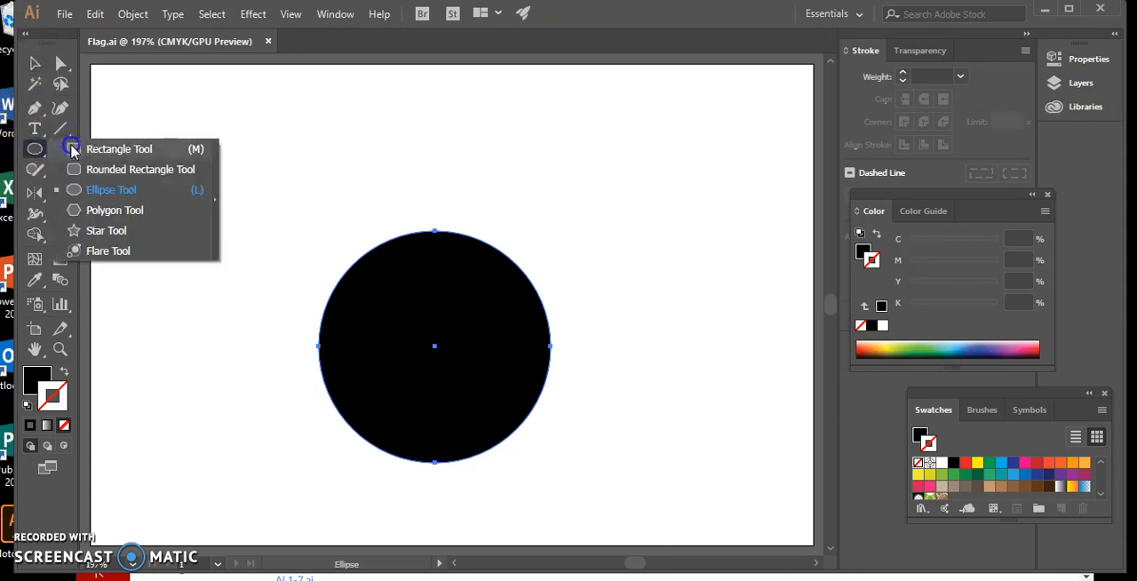
left_click(72, 149)
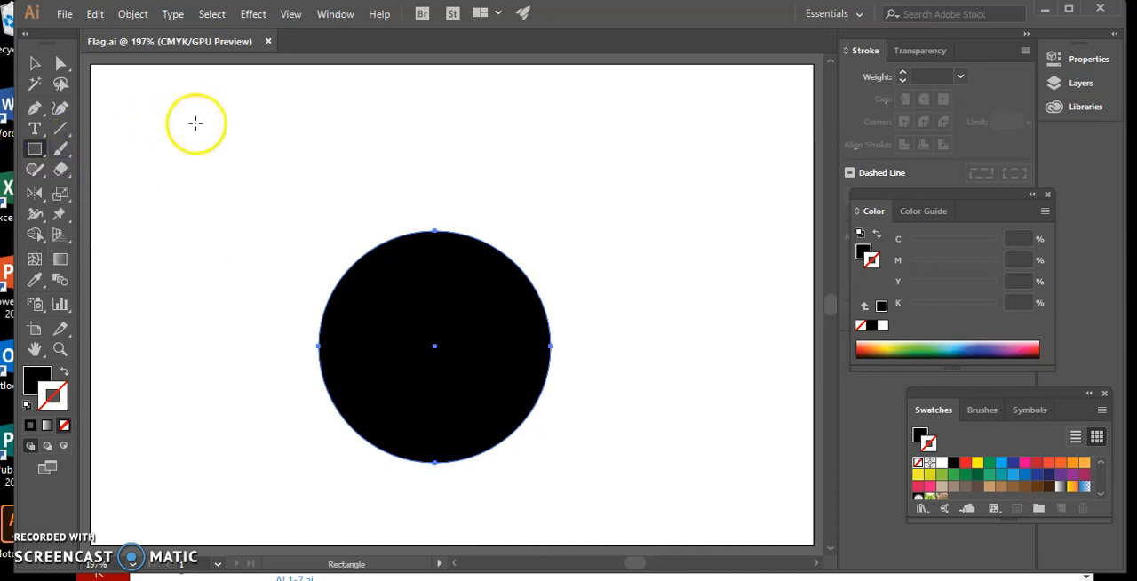
left_click(195, 122)
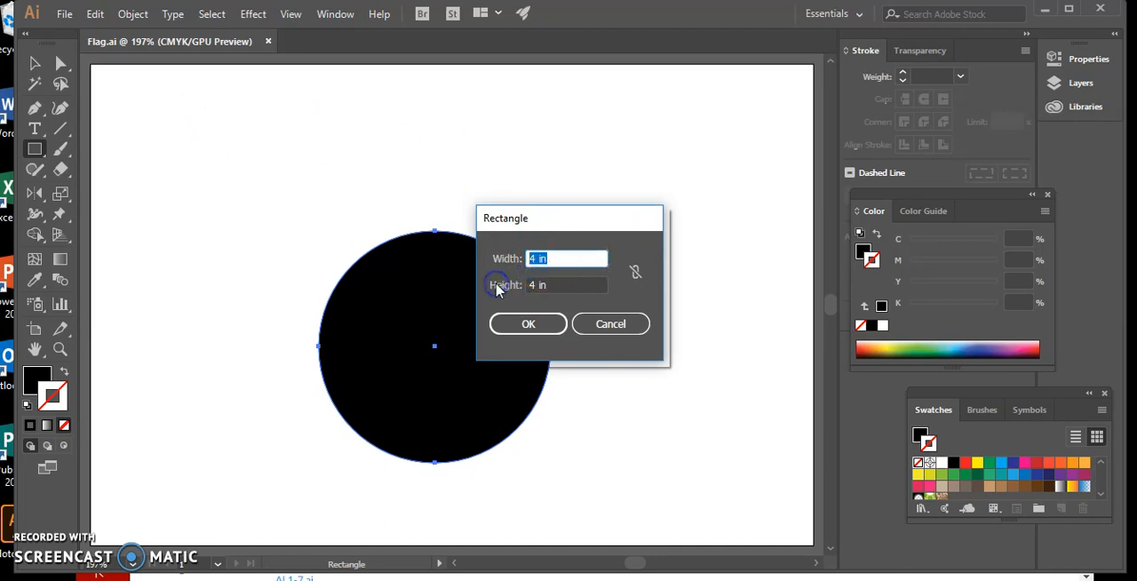
type("3")
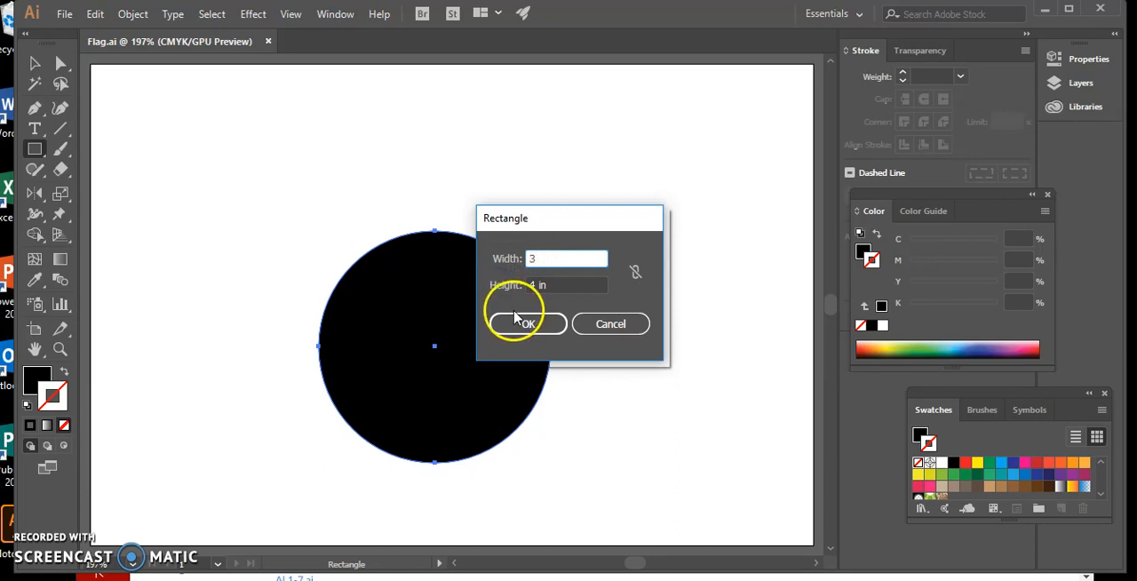
left_click_drag(555, 281, 527, 281)
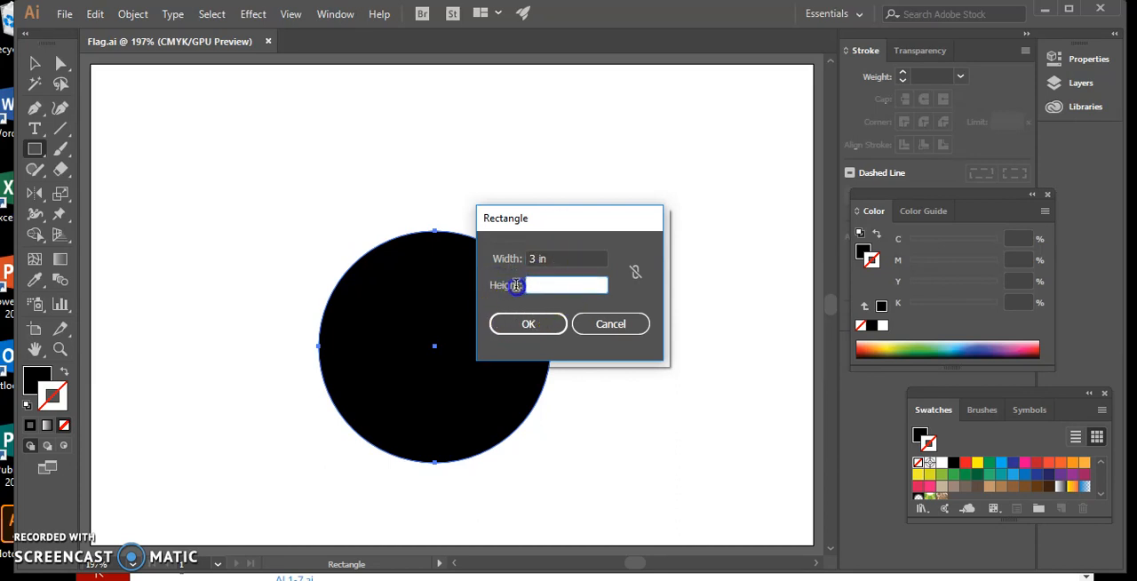
type("1")
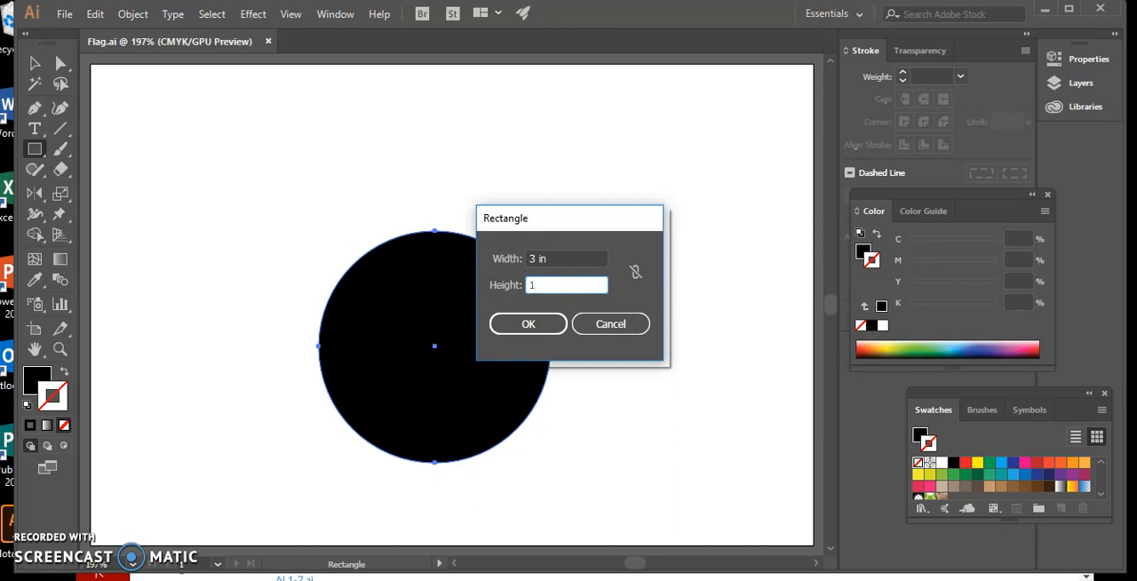
left_click(524, 324)
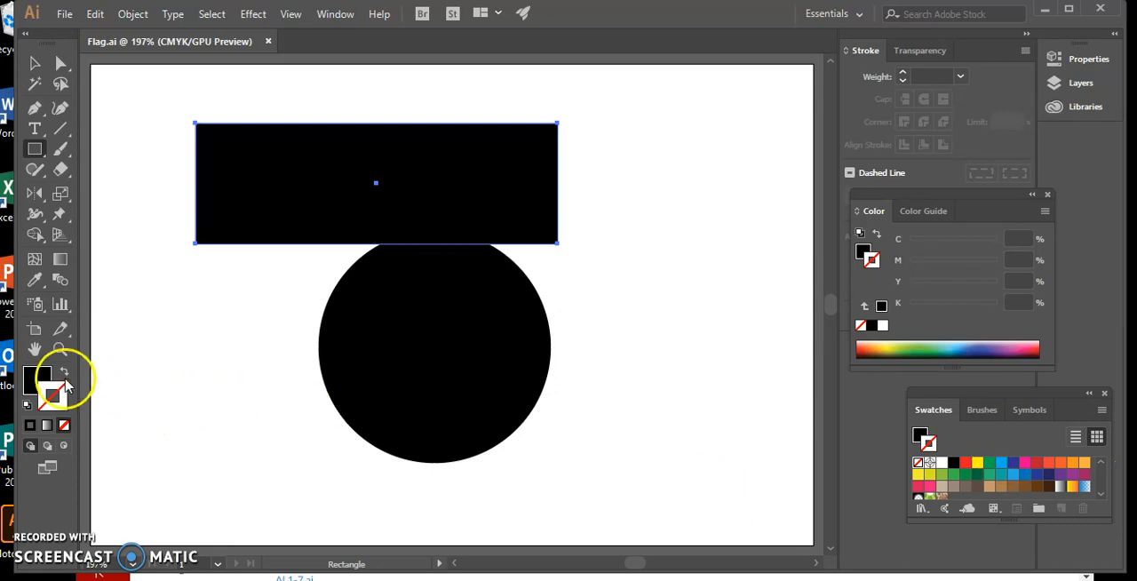
left_click(33, 376)
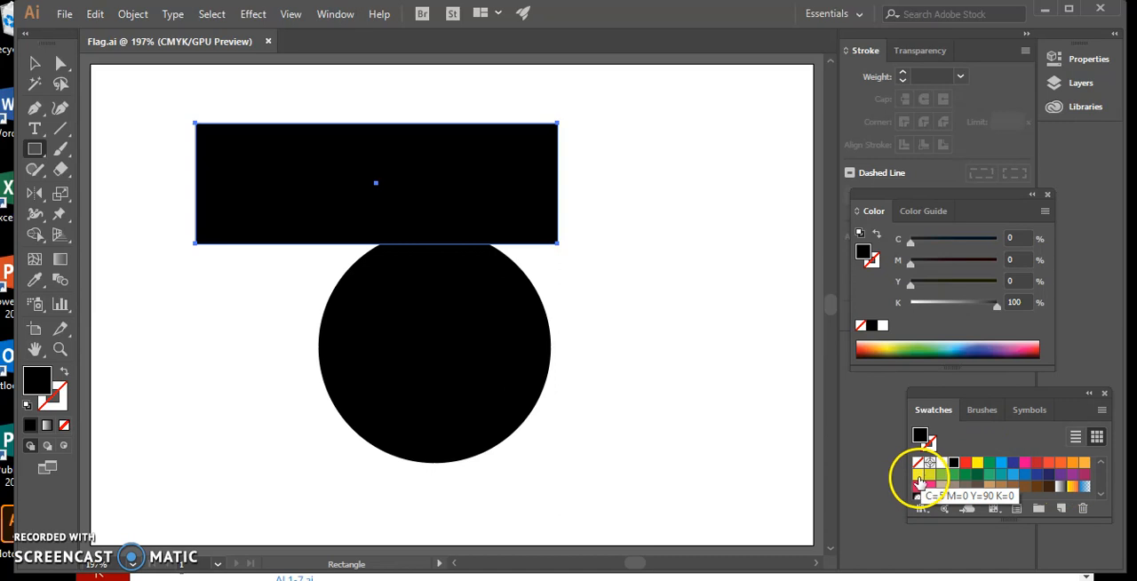
left_click(918, 479)
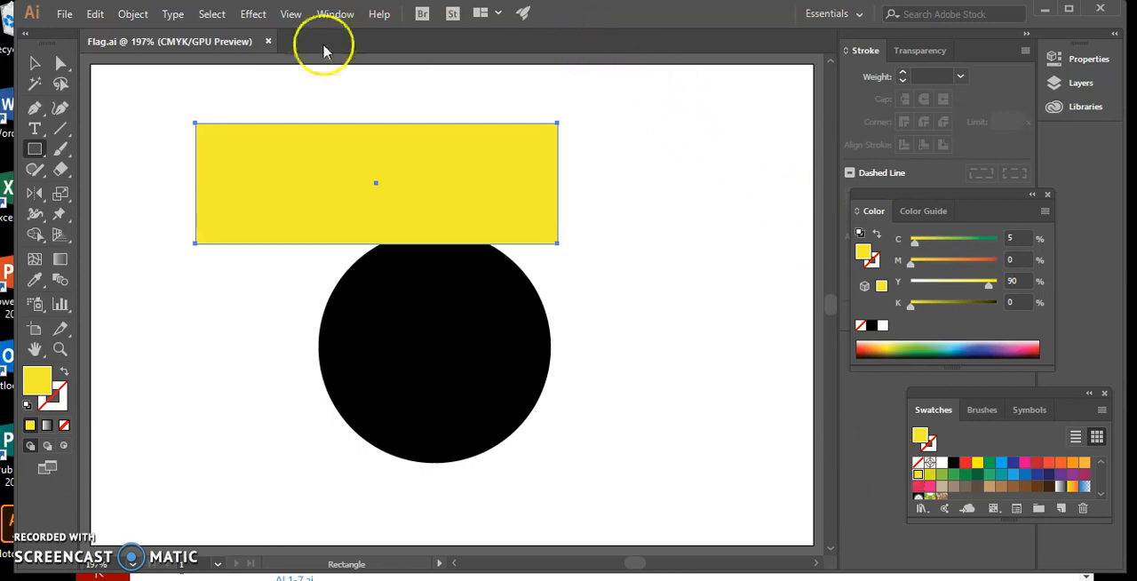
Step: Turn on Smart Guides and align the yellow rectangle with the artboard's upper-left corner
left_click(291, 15)
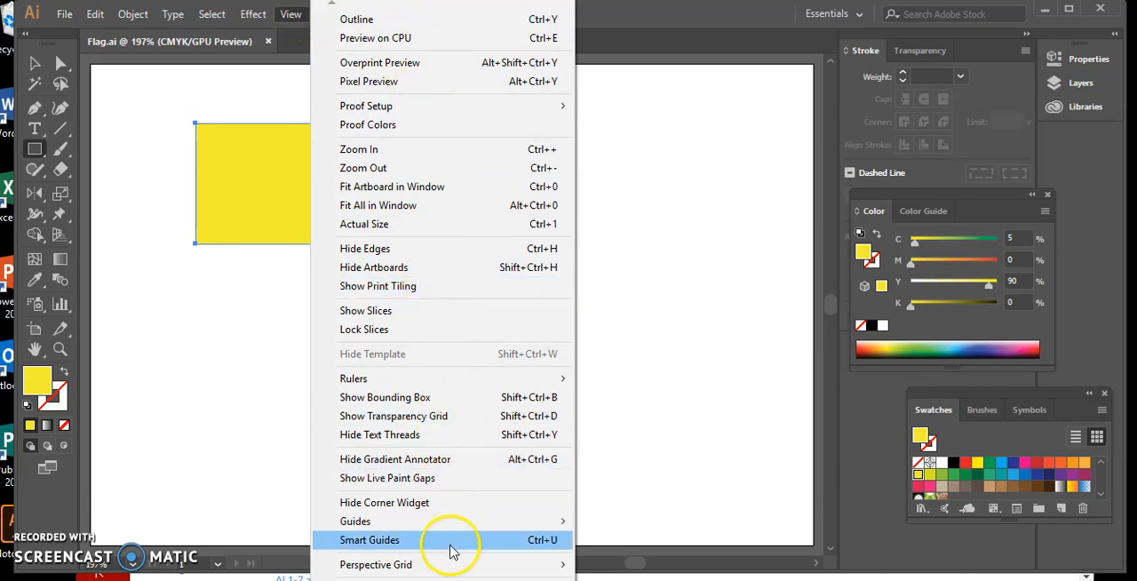
left_click(449, 545)
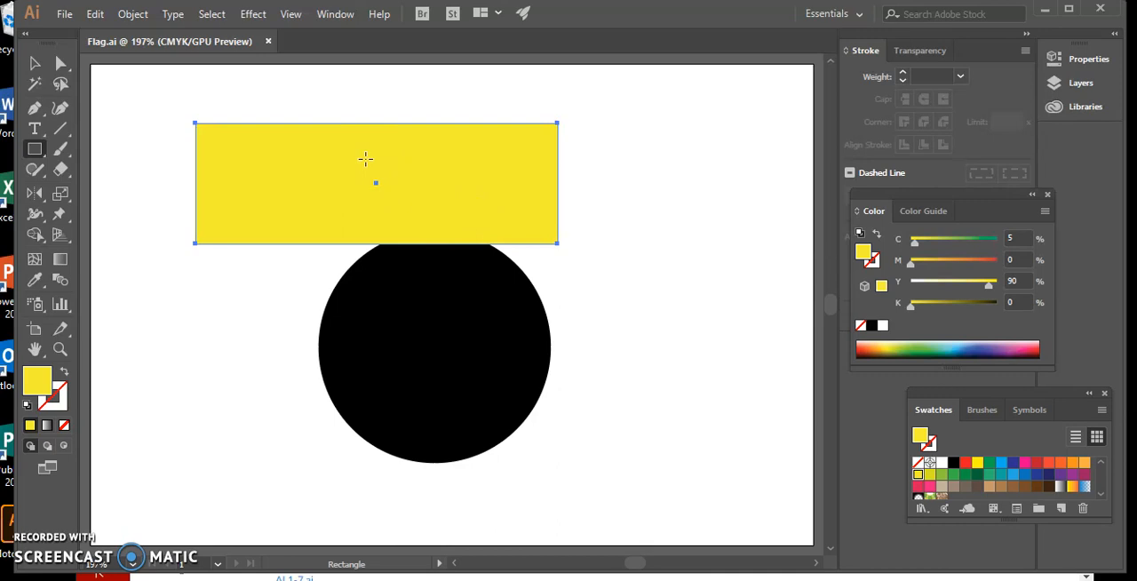
left_click(36, 63)
left_click(237, 158)
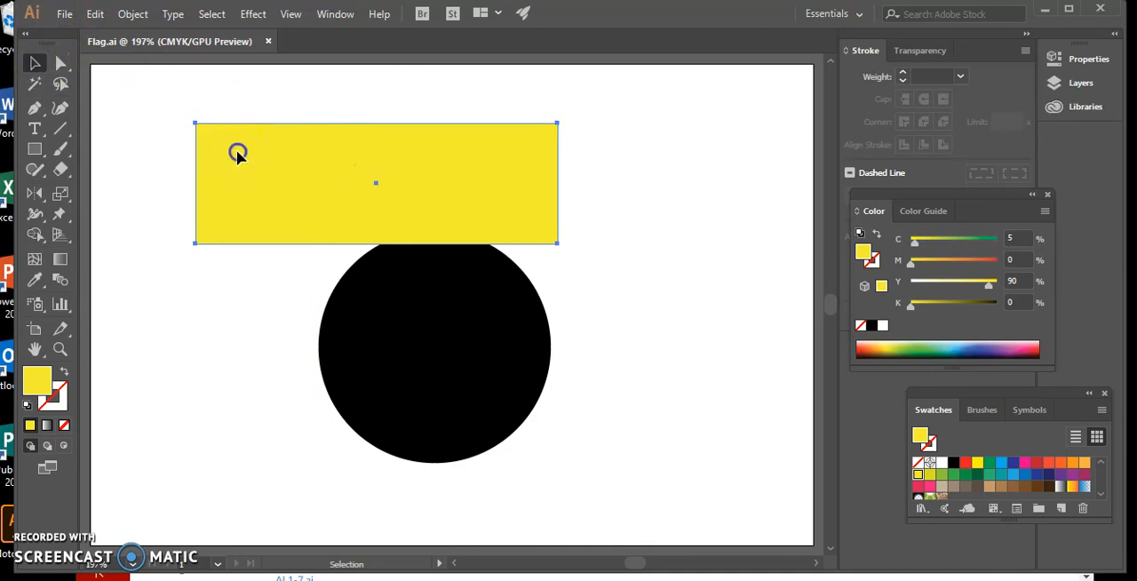
left_click_drag(237, 154, 130, 97)
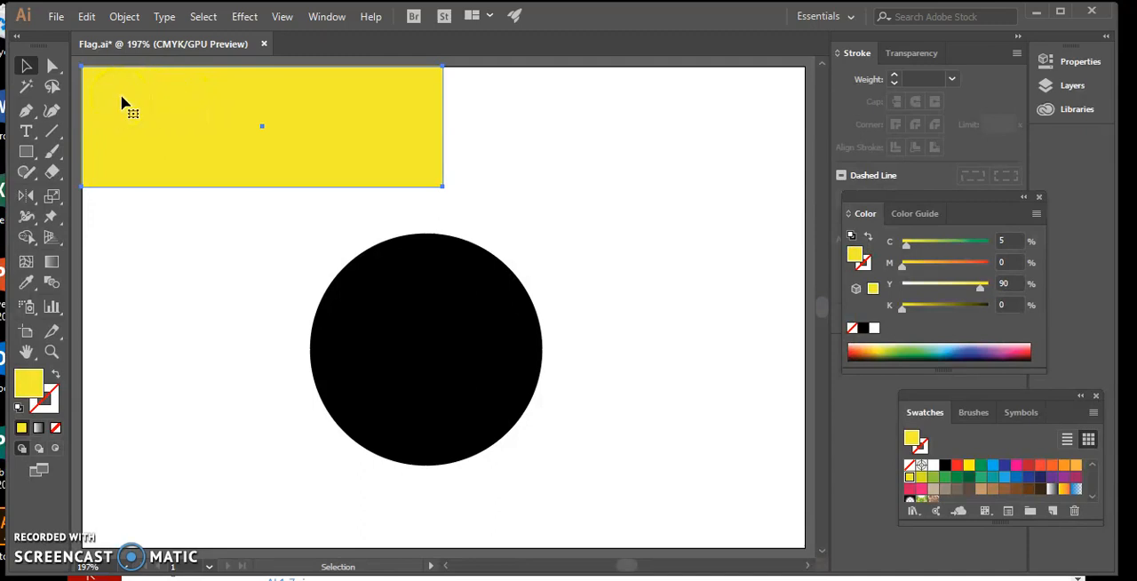
mouse_move(122, 102)
left_mouse_down()
mouse_move(106, 119)
mouse_move(128, 104)
left_mouse_up()
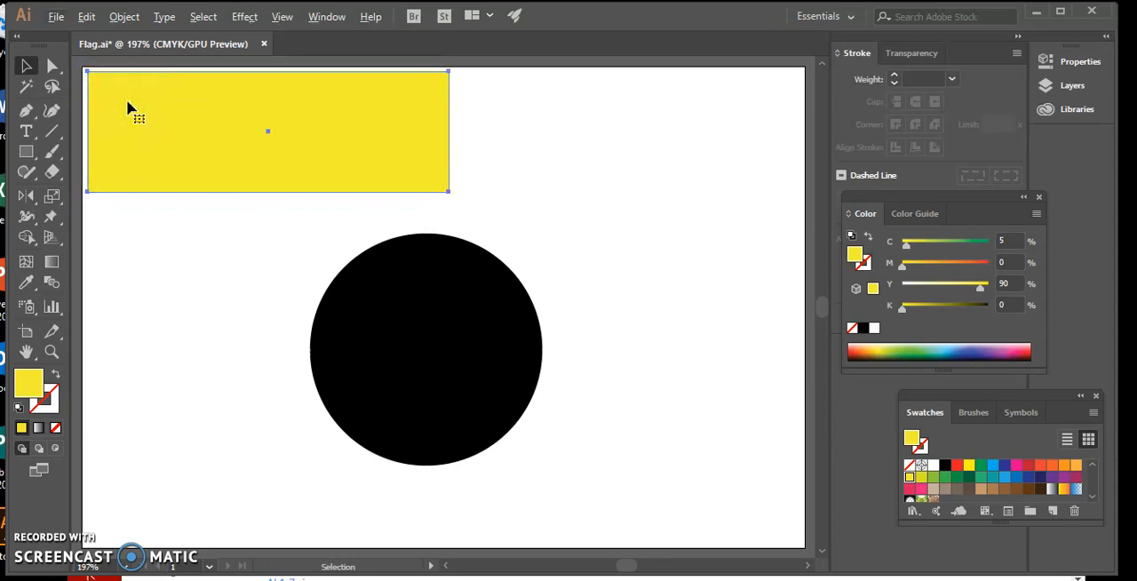
left_click_drag(128, 104, 121, 97)
left_click(124, 99)
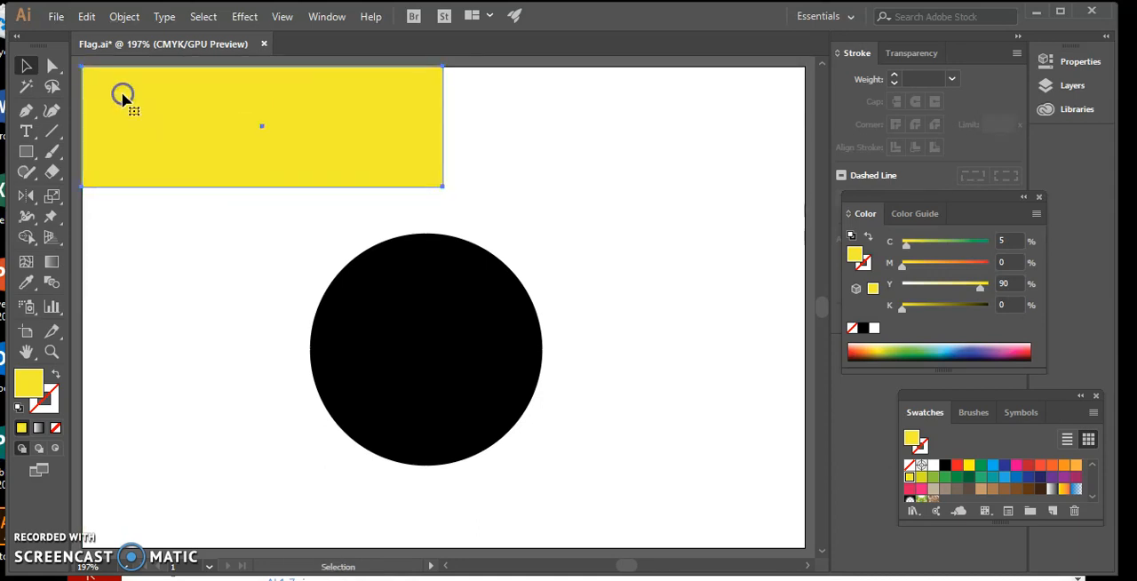
Step: Duplicate the yellow rectangle directly below the original, with its top edge touching the original's bottom edge
left_click(123, 98)
left_click_drag(123, 98, 123, 220)
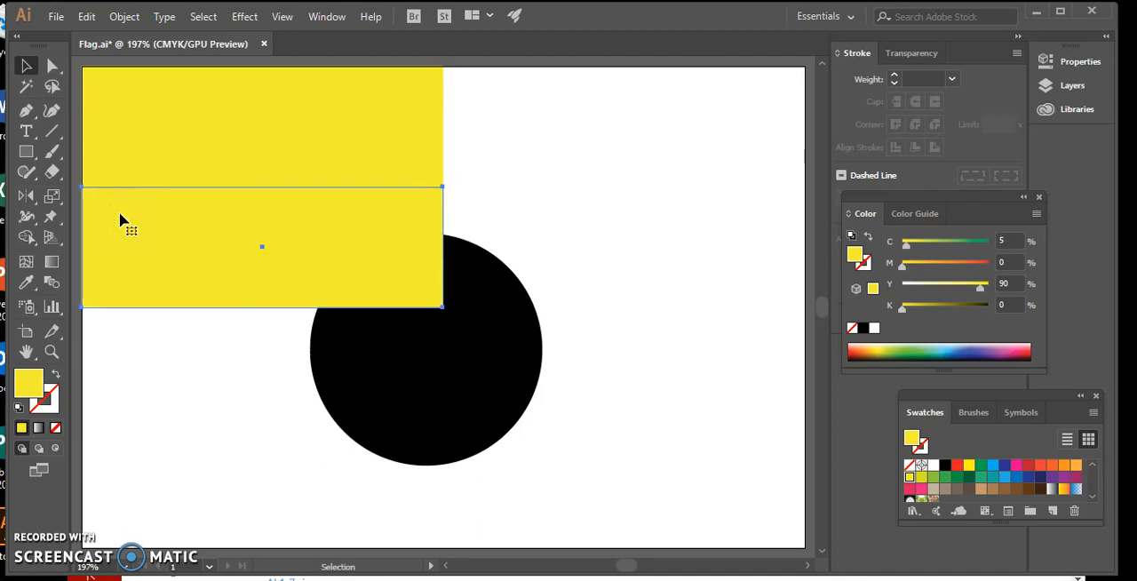
left_click(151, 264)
left_click(192, 232)
Step: Repeat the copy transformation twice to stack four yellow rectangles down to the artboard's bottom edge
left_click(127, 20)
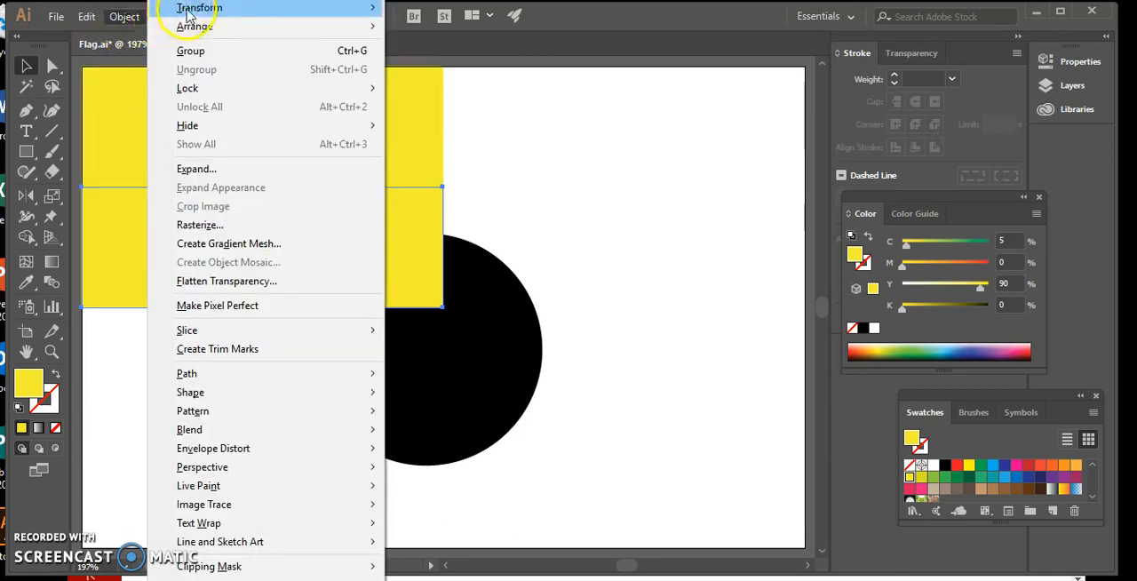
mouse_move(188, 13)
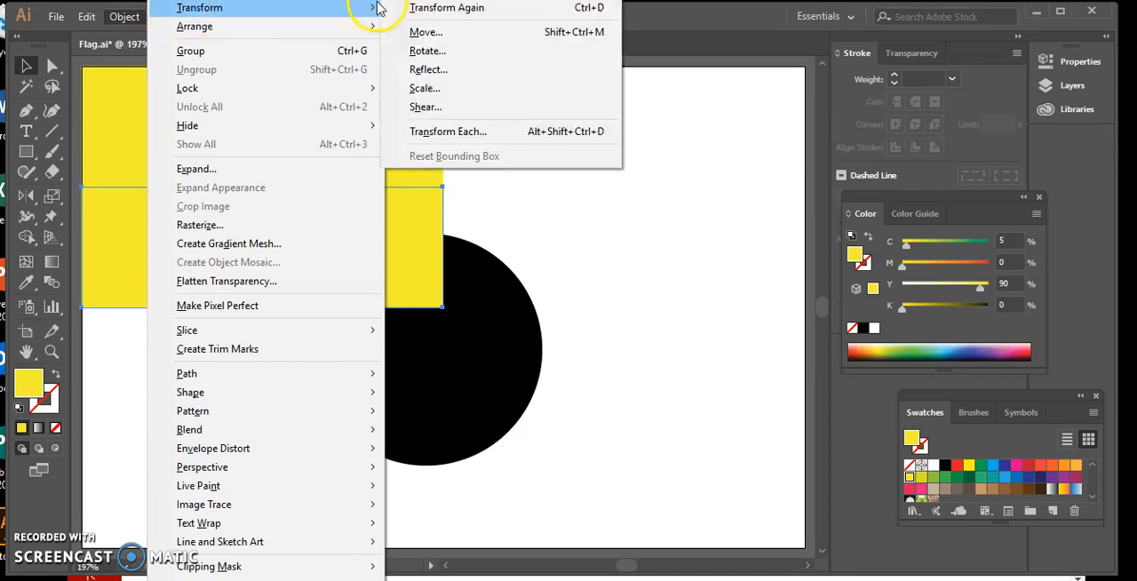
left_click(409, 9)
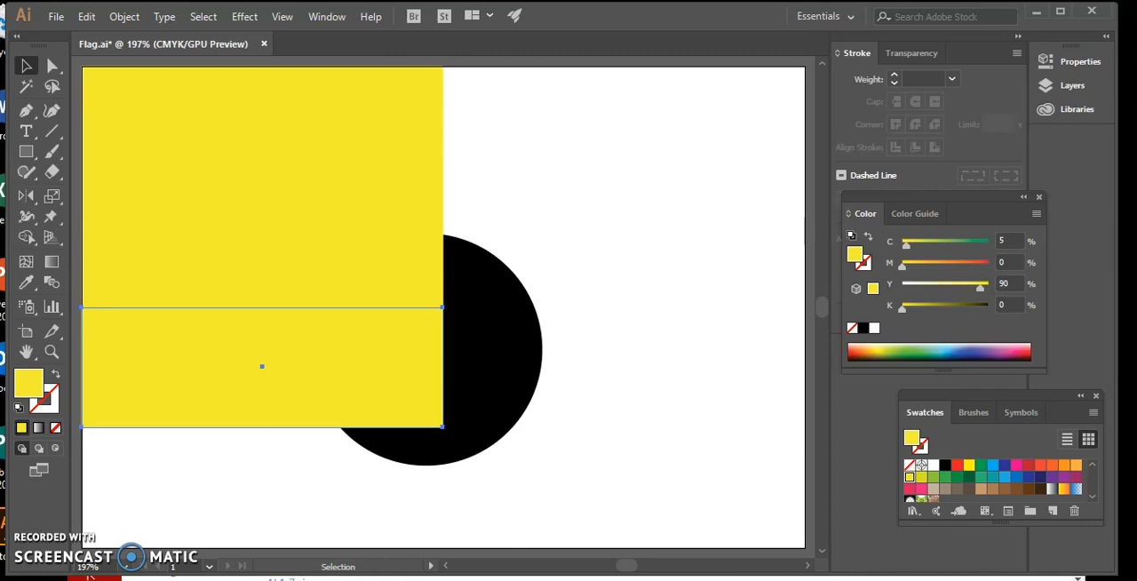
left_click(134, 23)
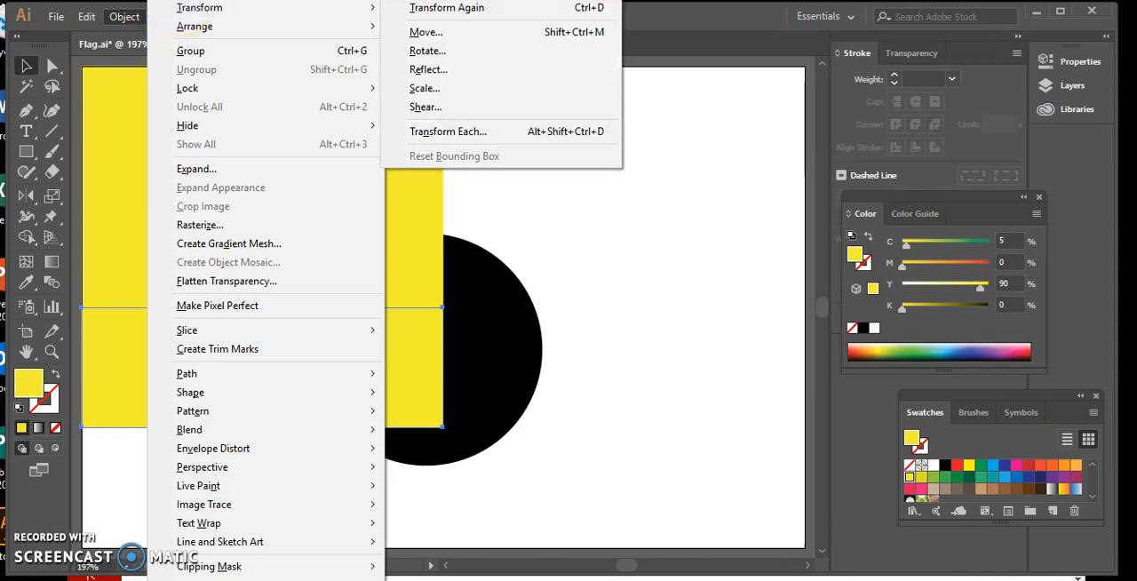
mouse_move(304, 10)
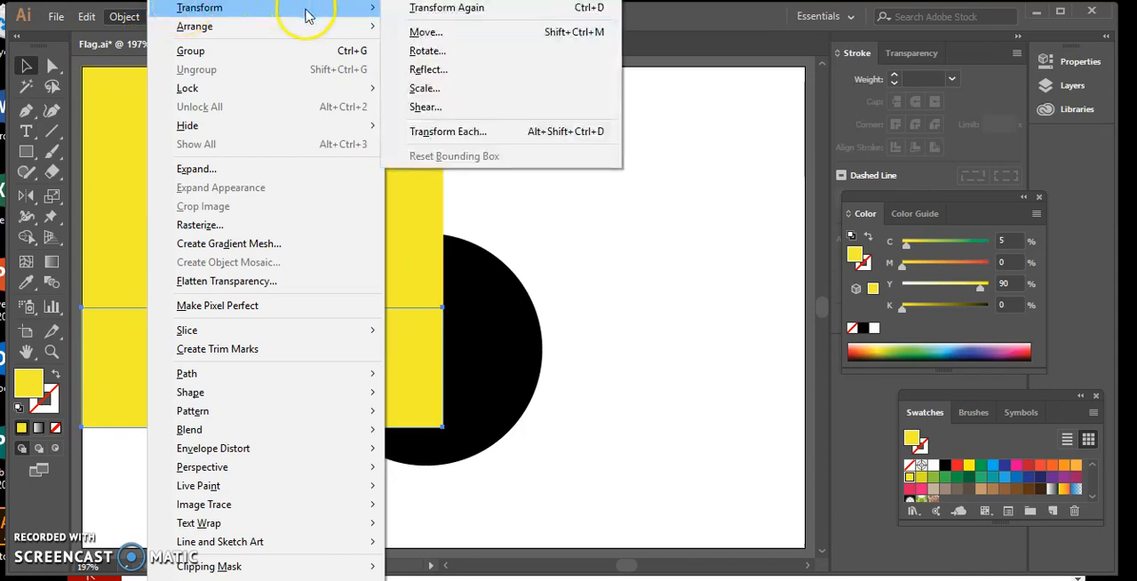
left_click(404, 9)
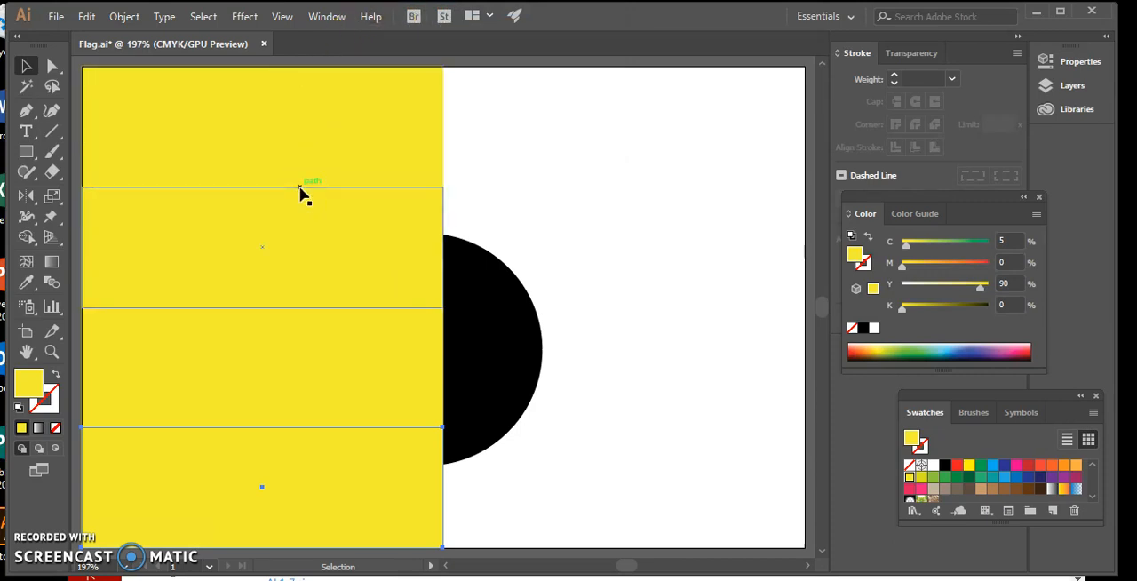
Step: Try the pure yellow swatch C=0 M=0 Y=100 K=0 as the fill of the second and fourth rectangles
mouse_move(300, 188)
left_mouse_down()
mouse_move(294, 218)
mouse_move(275, 222)
mouse_move(356, 195)
mouse_move(396, 197)
mouse_move(360, 208)
mouse_move(284, 200)
left_mouse_up()
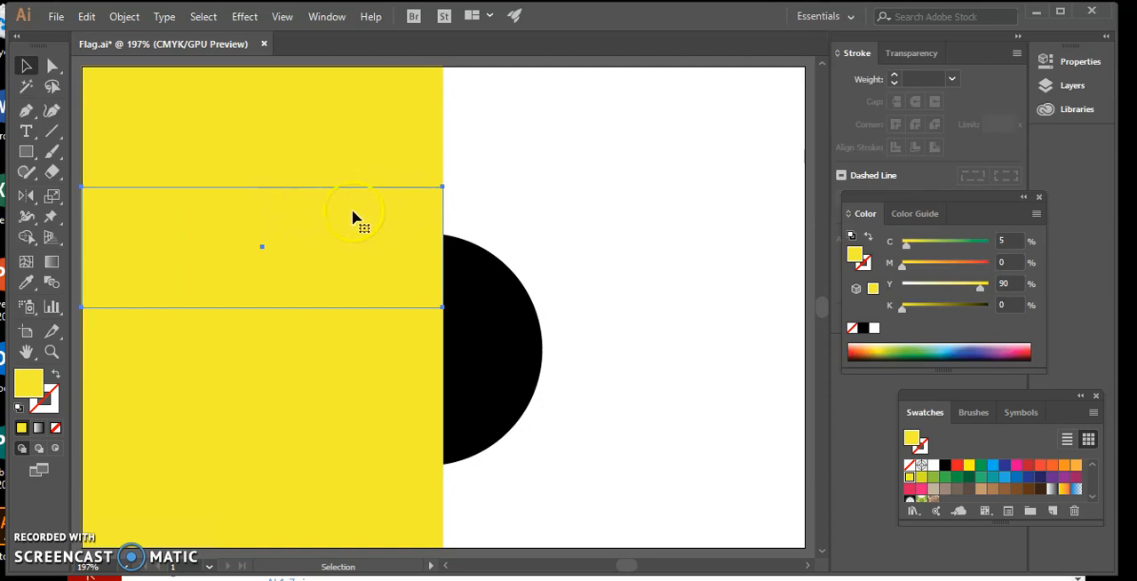
left_click(634, 320)
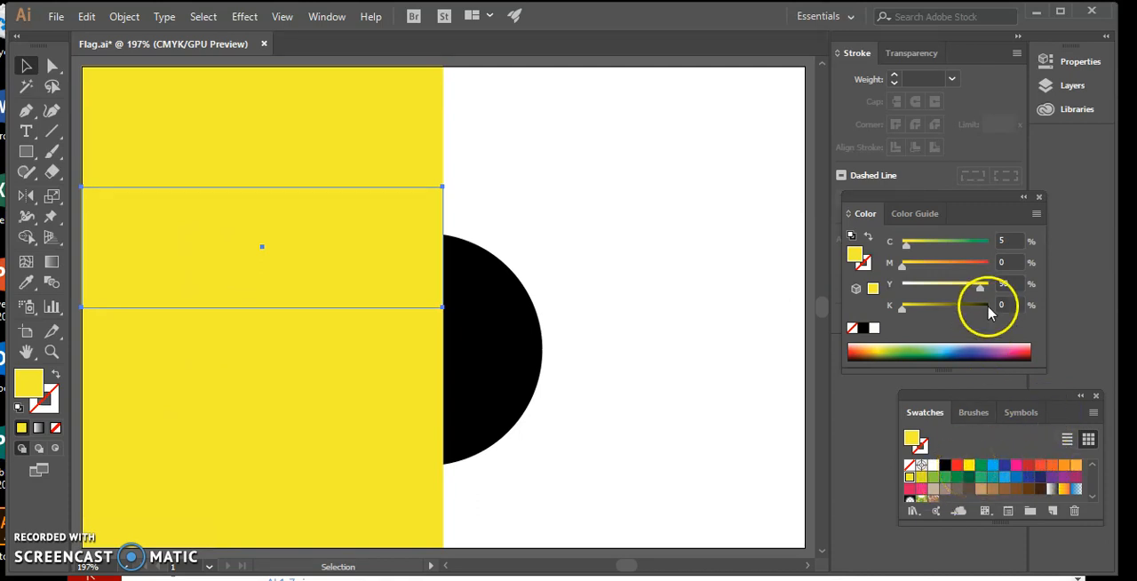
left_click(968, 465)
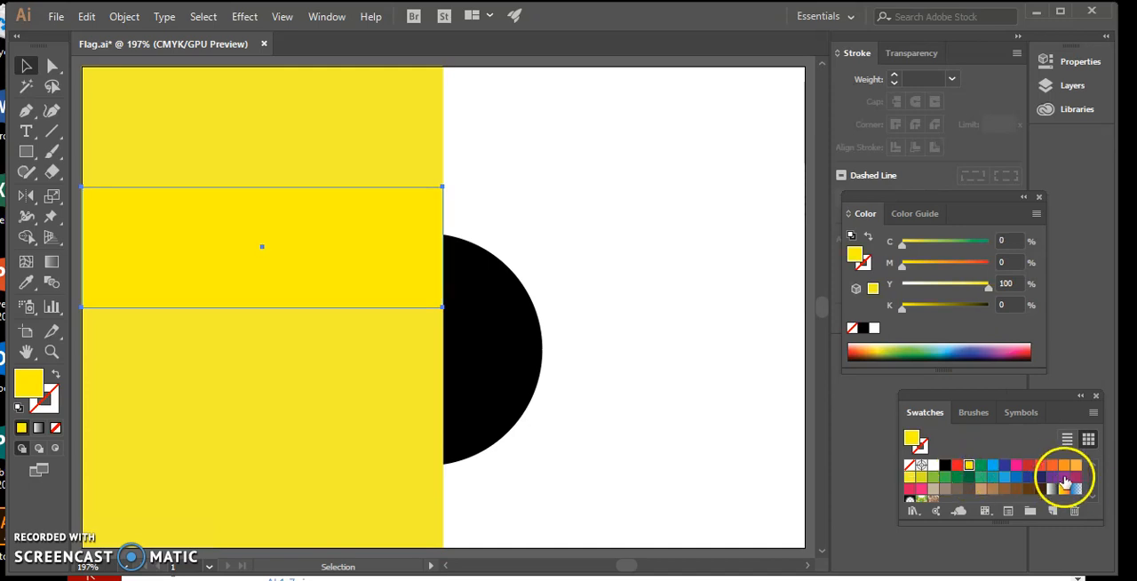
left_click(1093, 499)
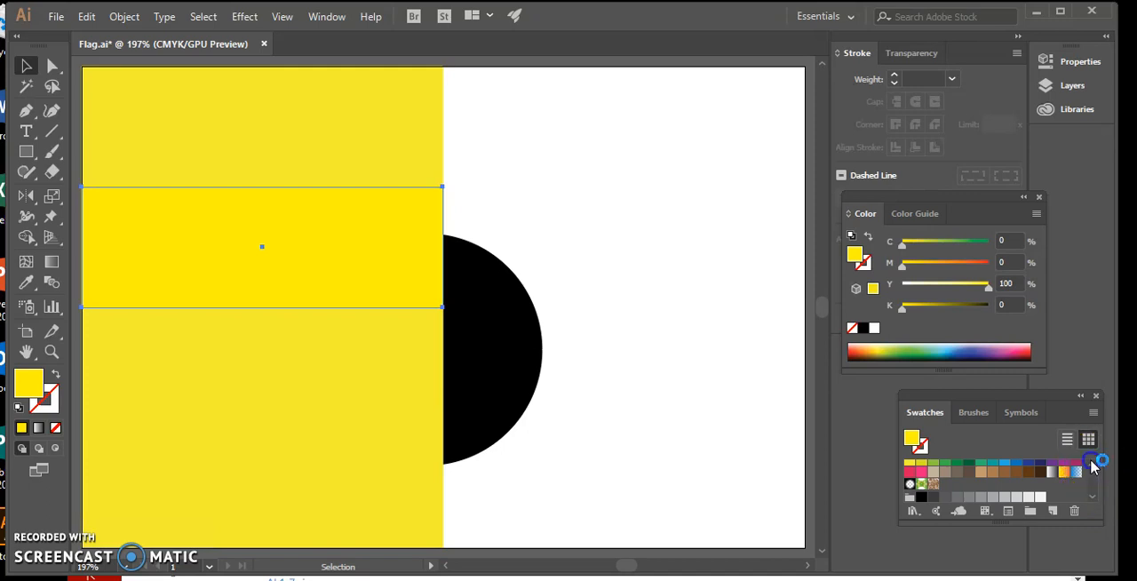
left_click(1093, 467)
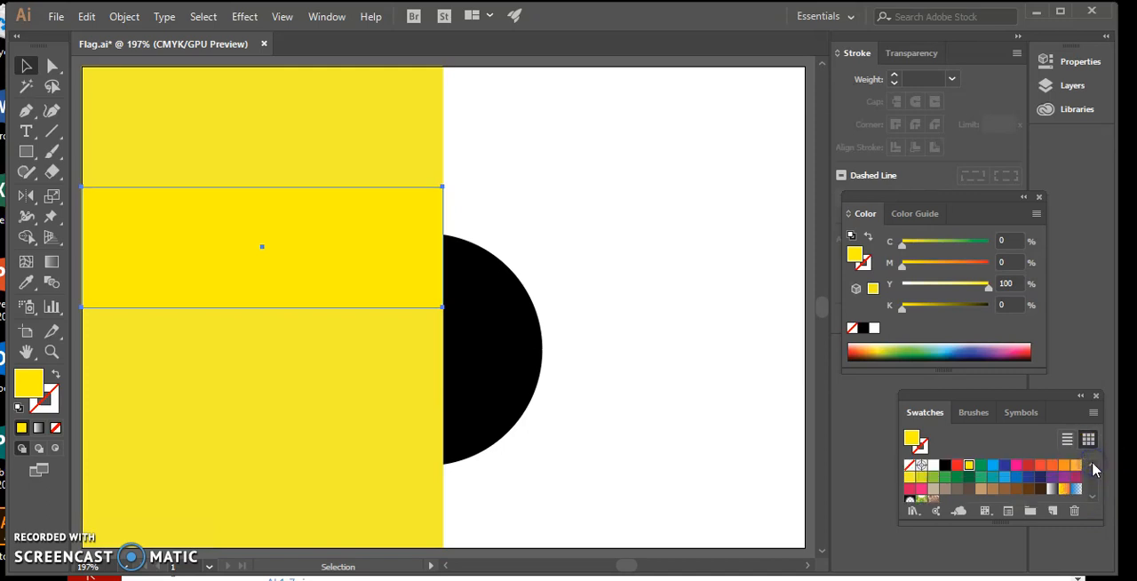
double_click(324, 454)
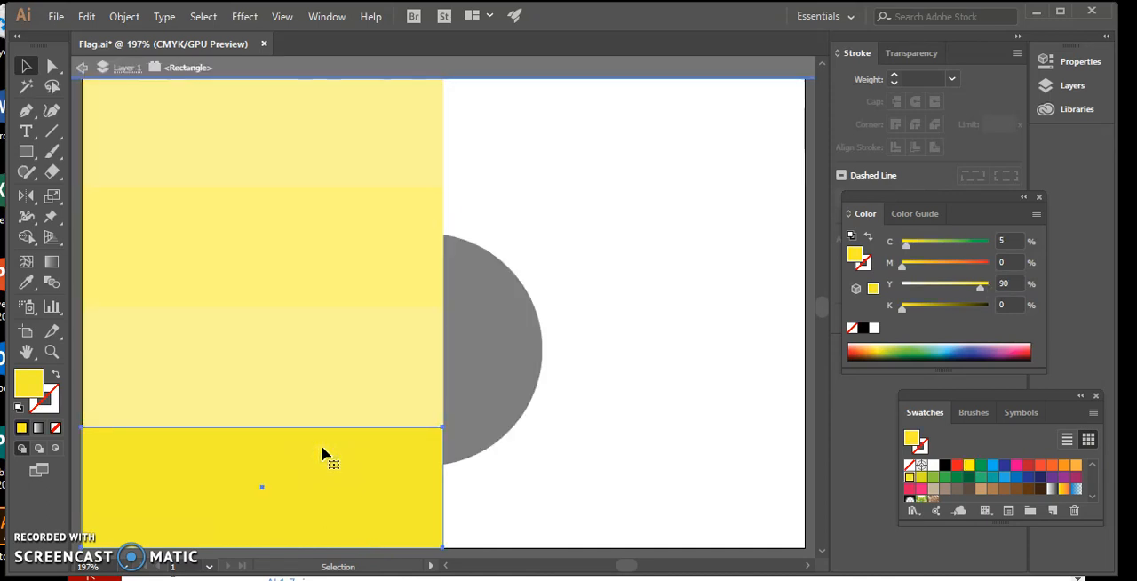
left_click(82, 68)
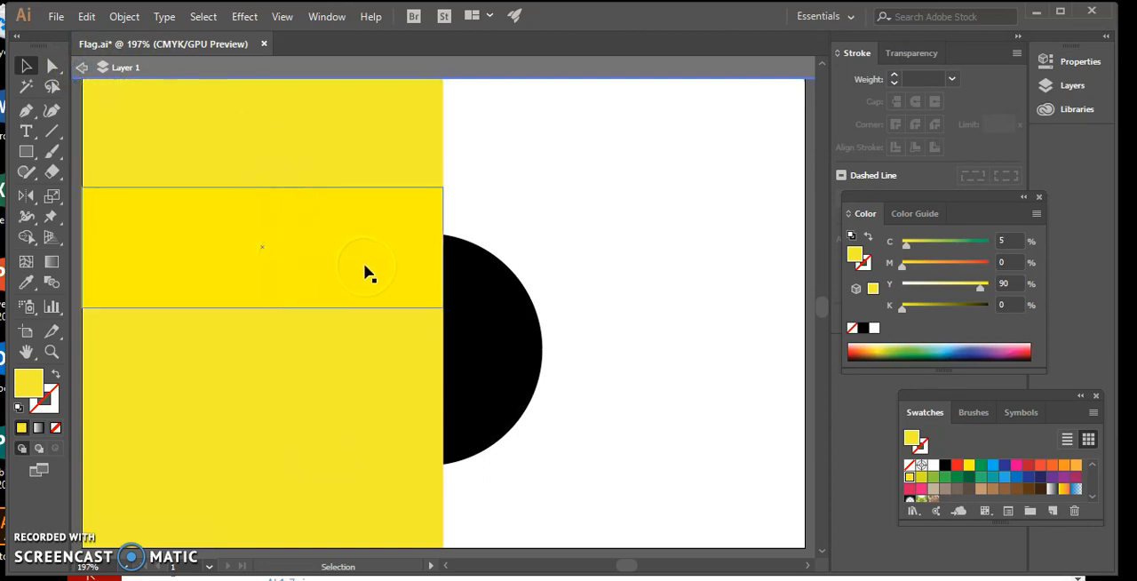
left_click(347, 458)
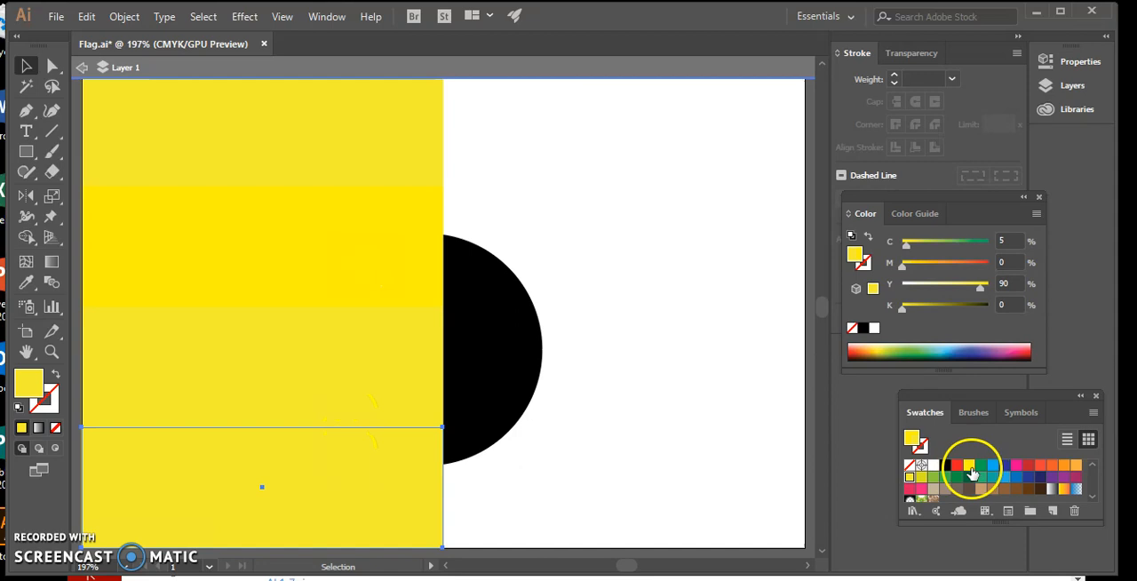
left_click(970, 471)
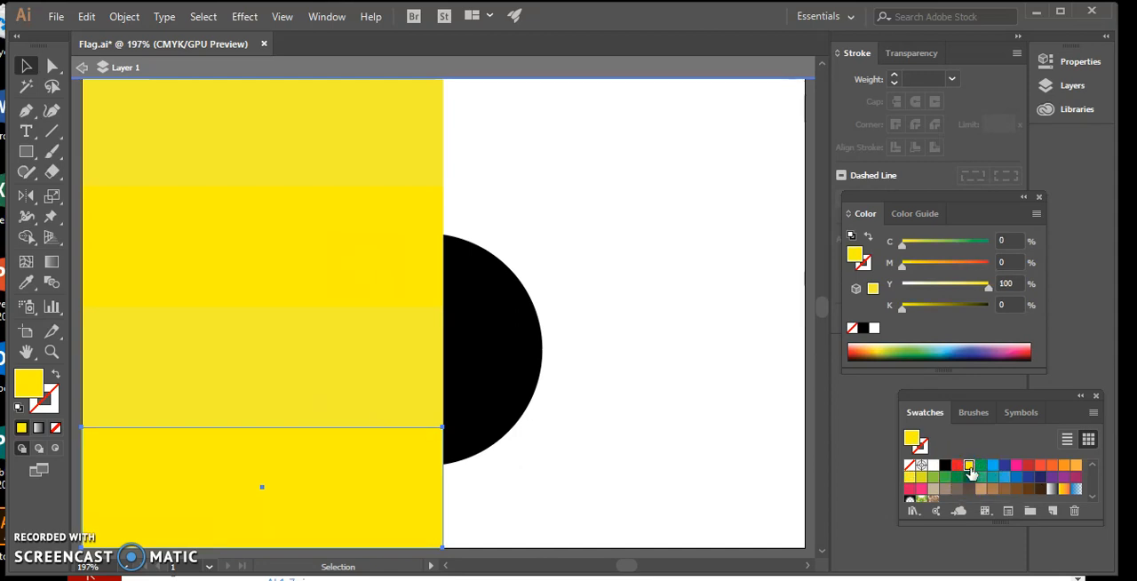
Step: Fill the second and fourth rectangles with the orange swatch C=0 M=50 Y=100 K=0 and save the file
left_click(378, 259)
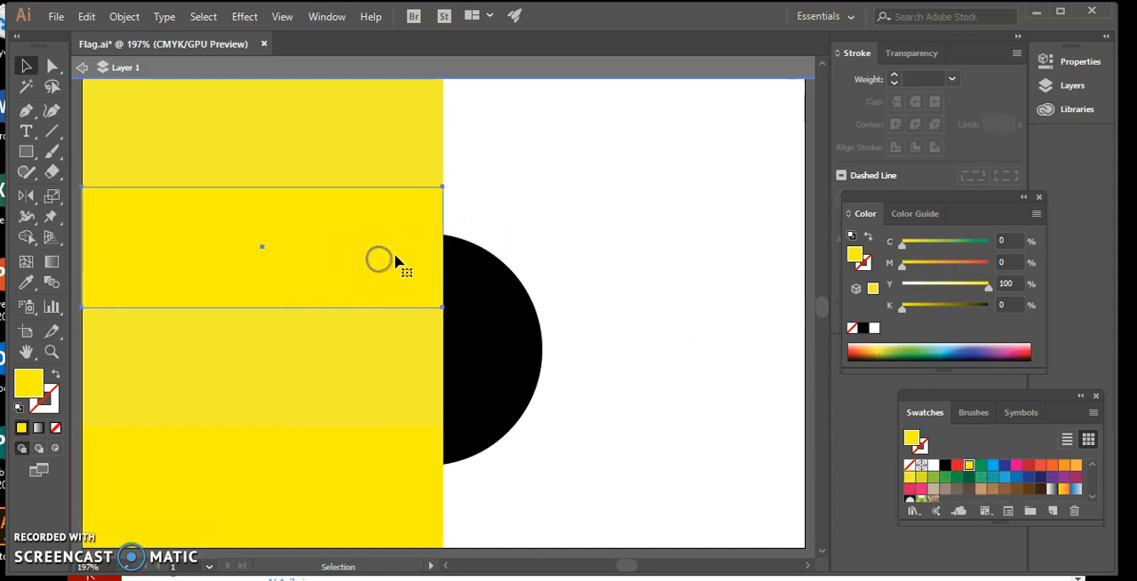
left_click(1063, 465)
left_click(581, 473)
left_click(373, 512)
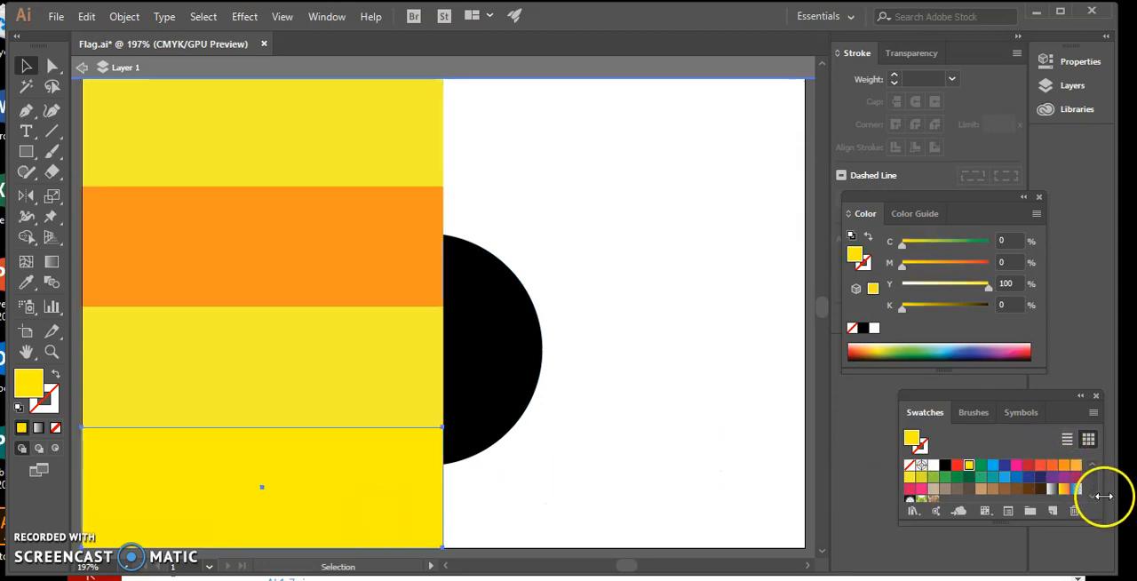
left_click(1063, 465)
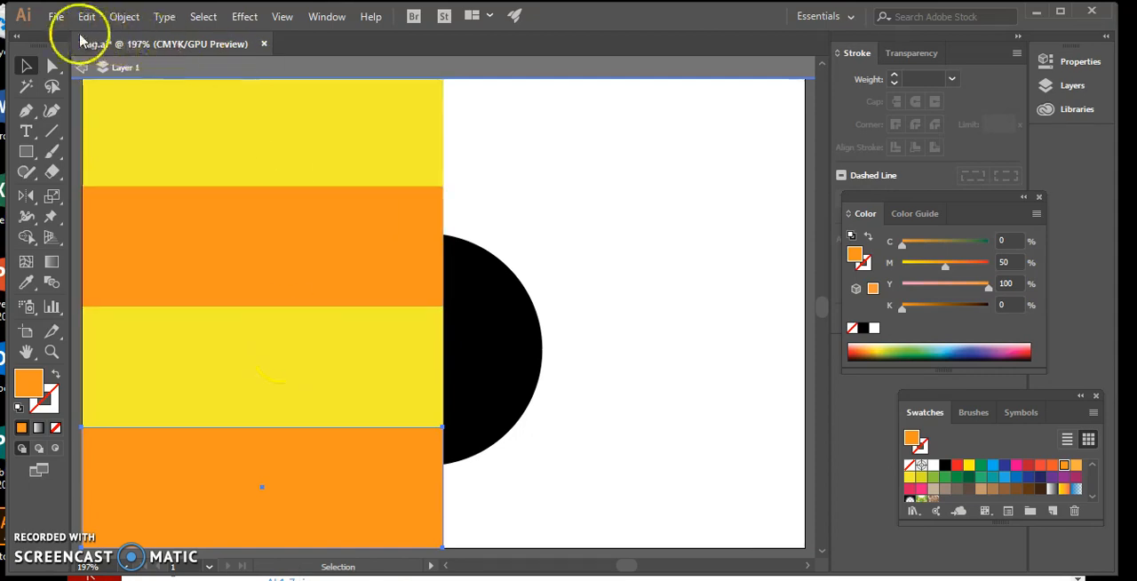
left_click(55, 16)
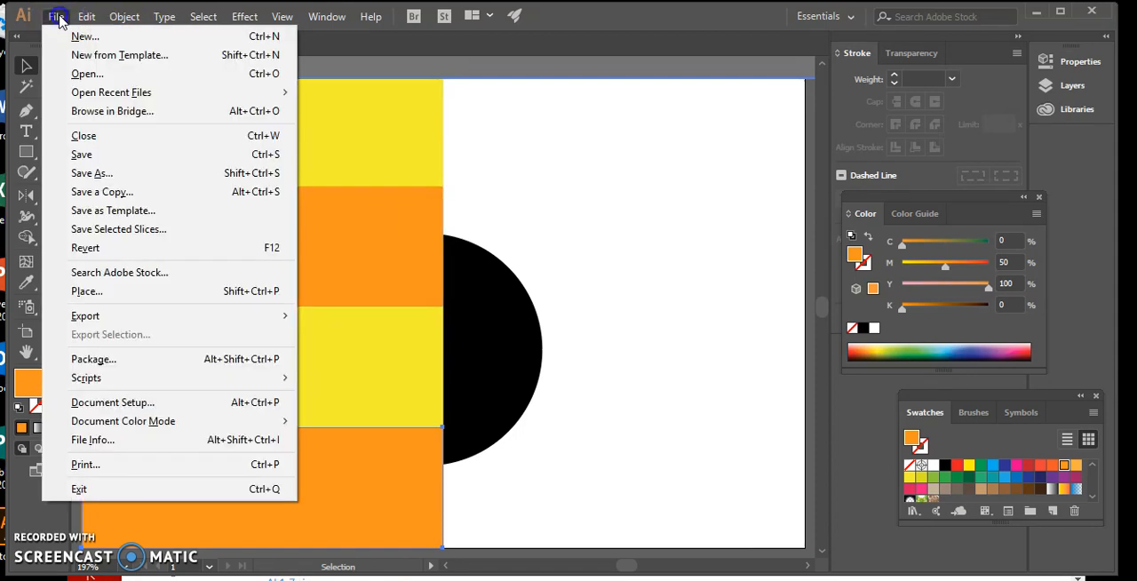
left_click(105, 158)
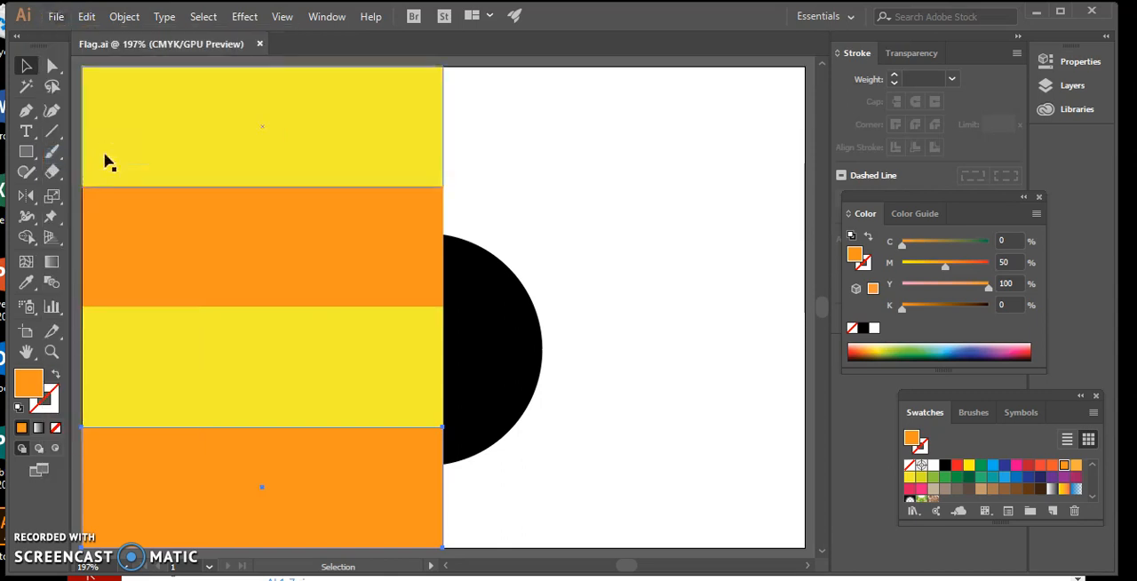
Step: Select all four stacked rectangles and make a reflected copy of them across the horizontal axis
left_click(214, 105)
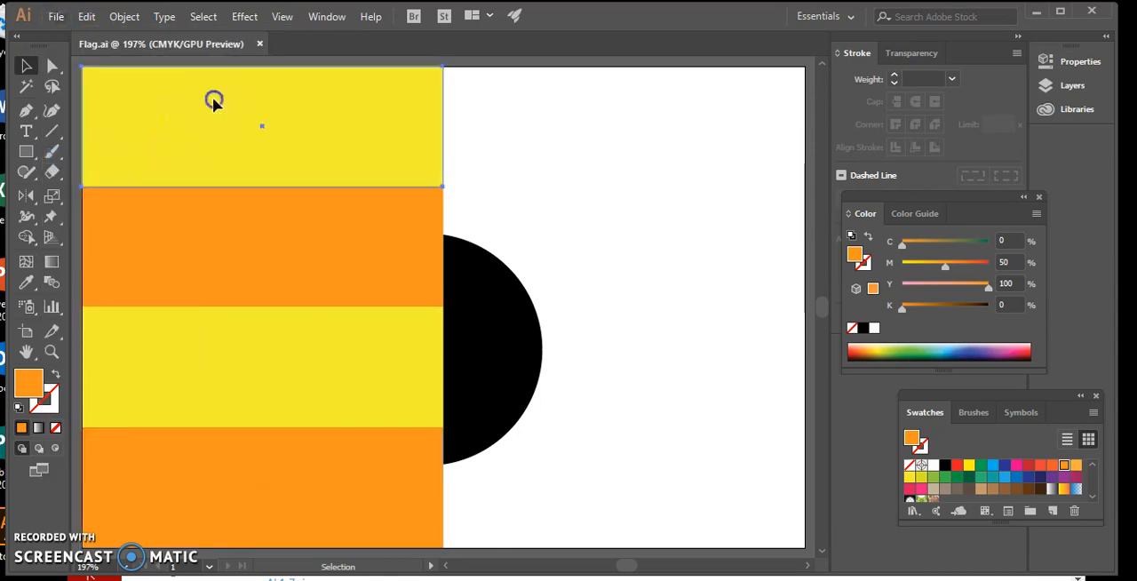
left_click(203, 217, "shift")
left_click(191, 345, "shift")
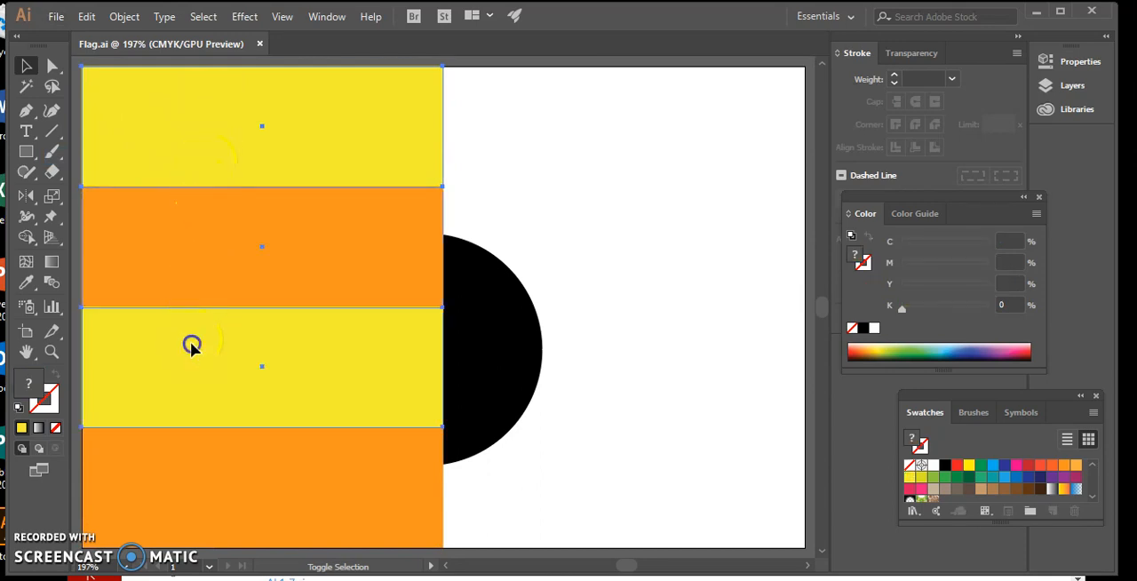
left_click(194, 494, "shift")
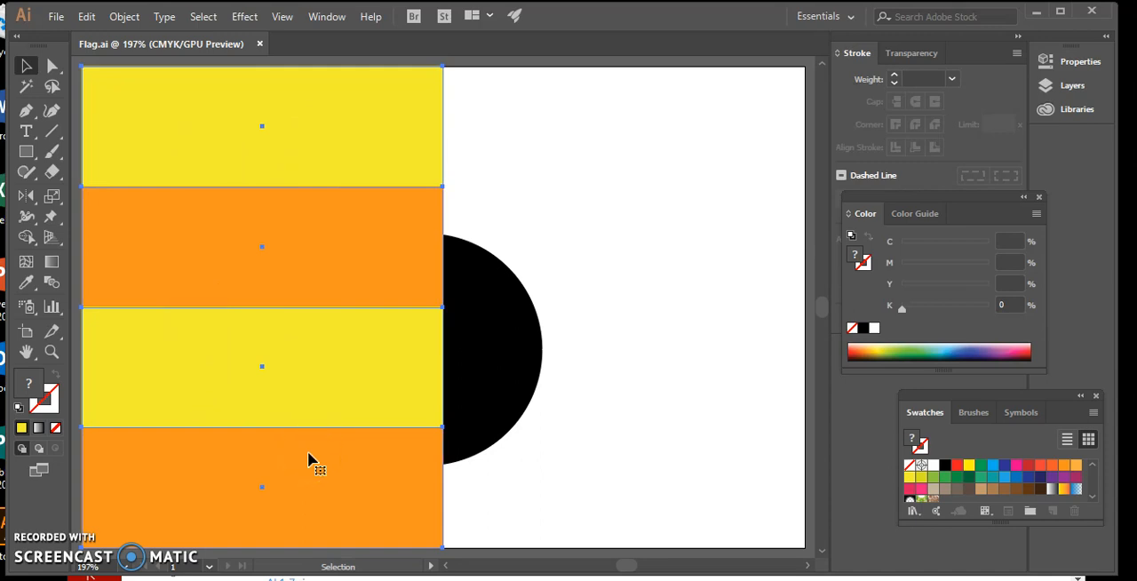
double_click(25, 202)
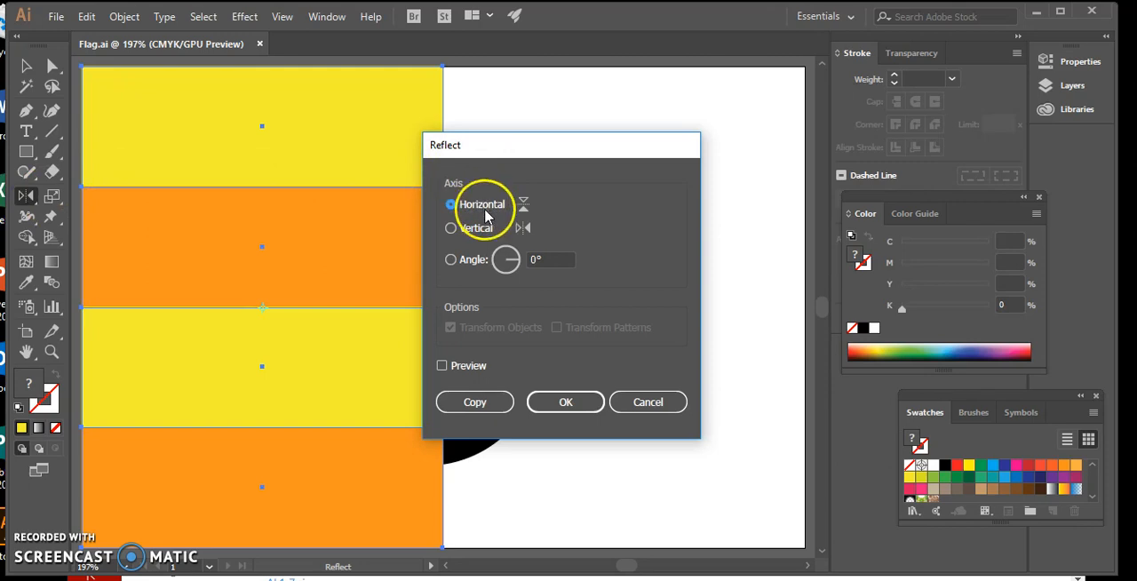
left_click(485, 403)
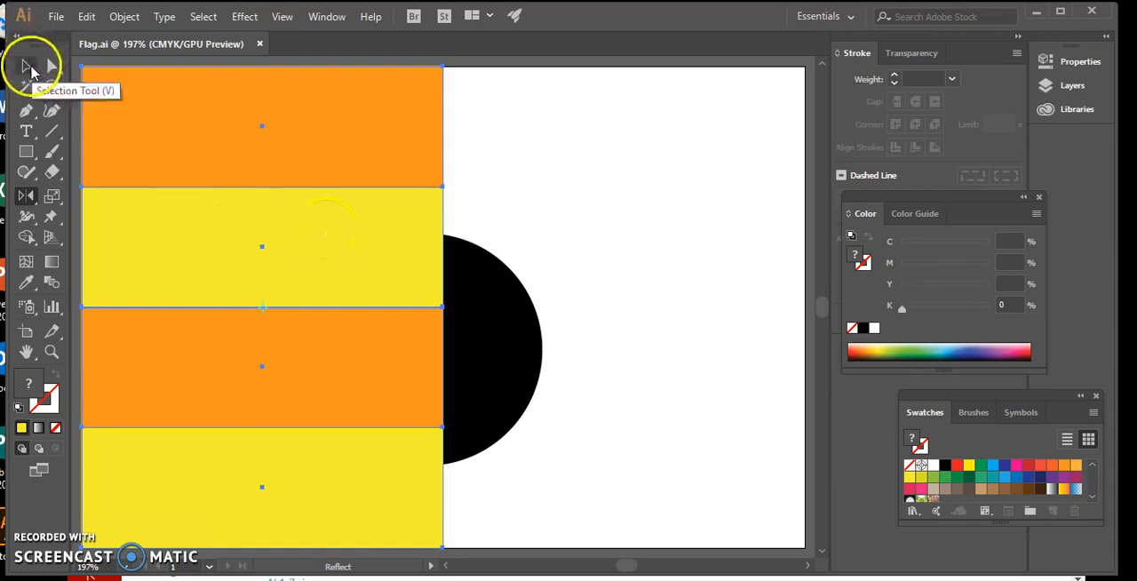
Step: Move the reflected stack sideways to fill the artboard's right half, flush against the original stack
left_click(26, 65)
left_click_drag(197, 106, 558, 105)
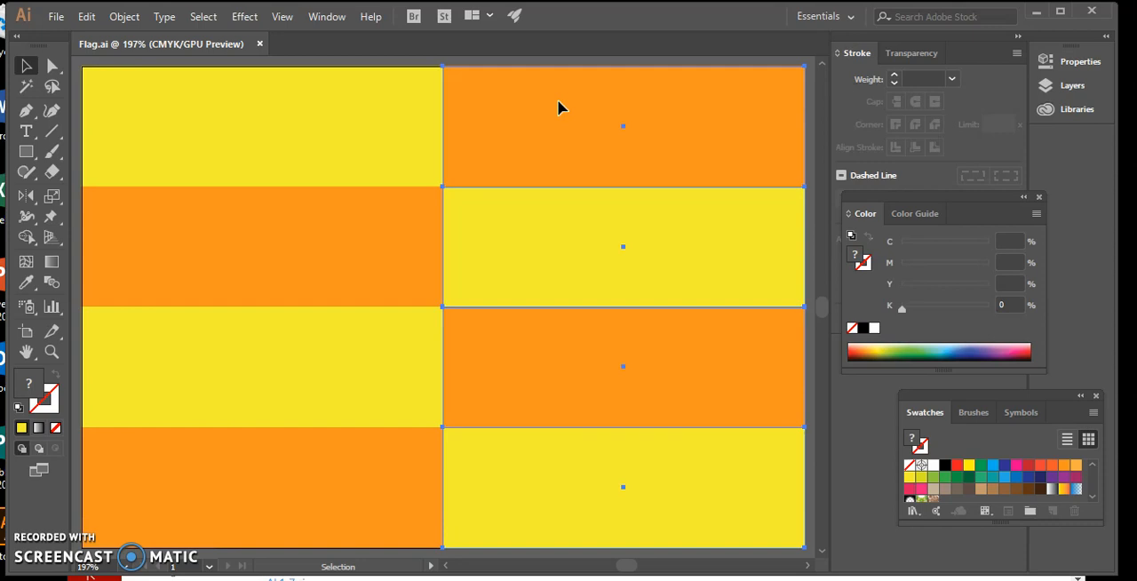
left_click(188, 27)
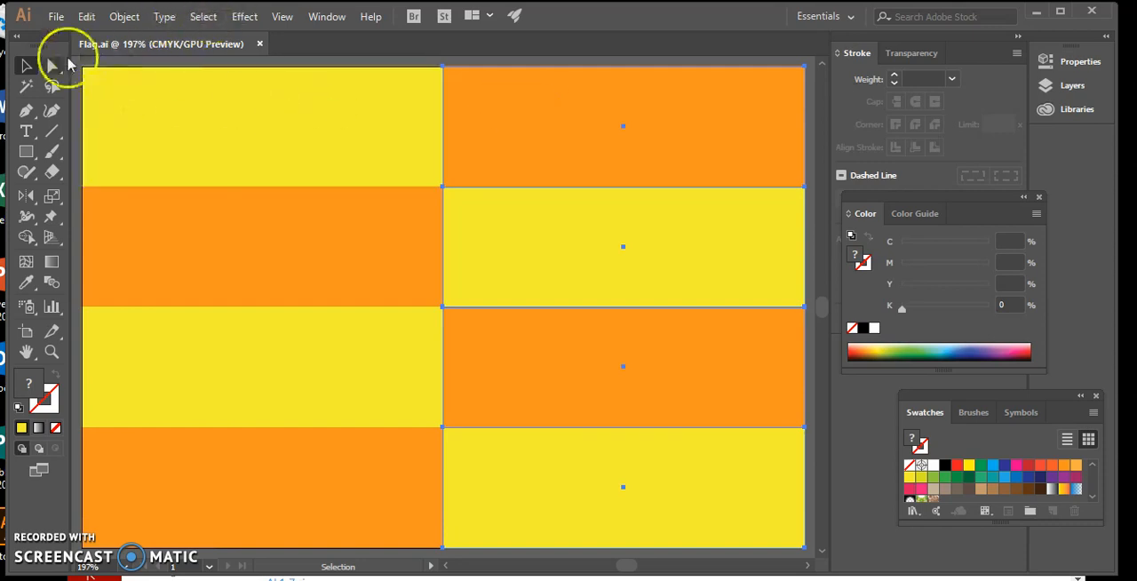
Step: Draw a square 0.75 in wide and 0.75 in high near the centre of the artboard
left_click(27, 152)
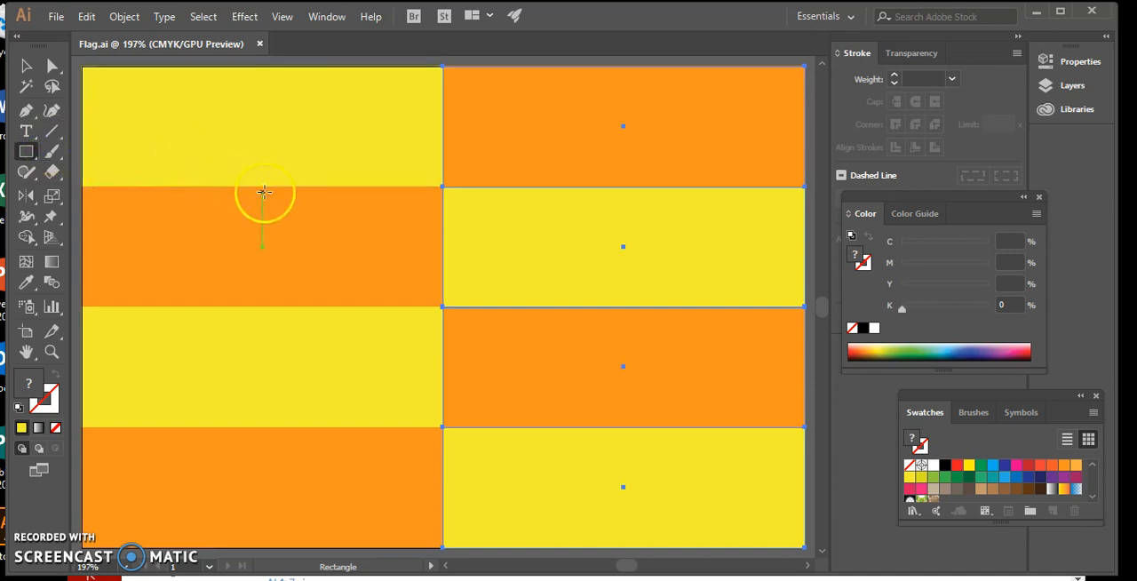
left_click(409, 270)
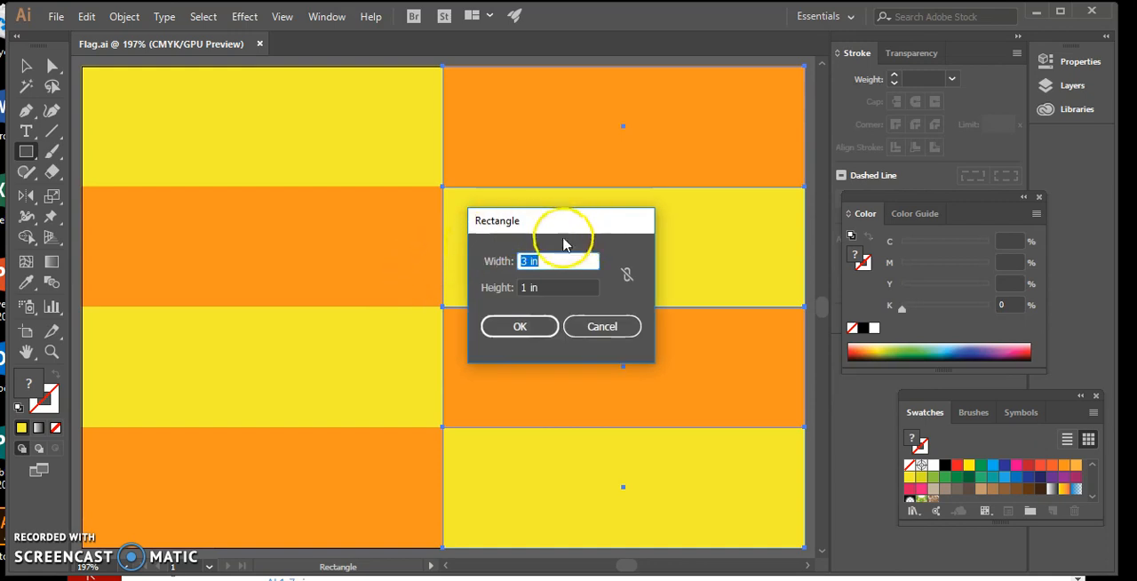
left_click(549, 260)
left_click_drag(549, 261, 495, 264)
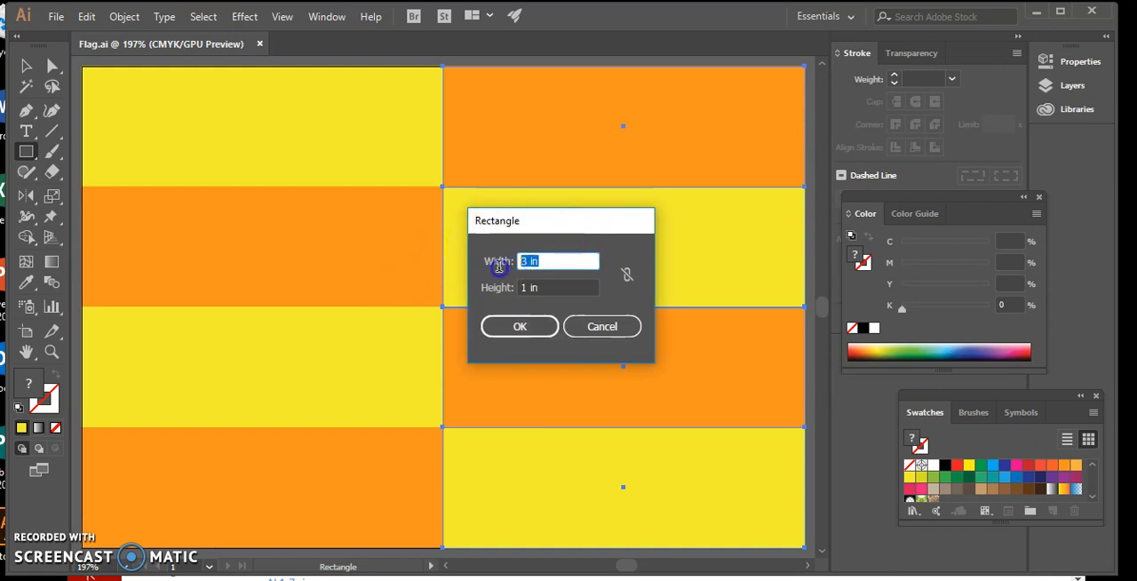
type(".75")
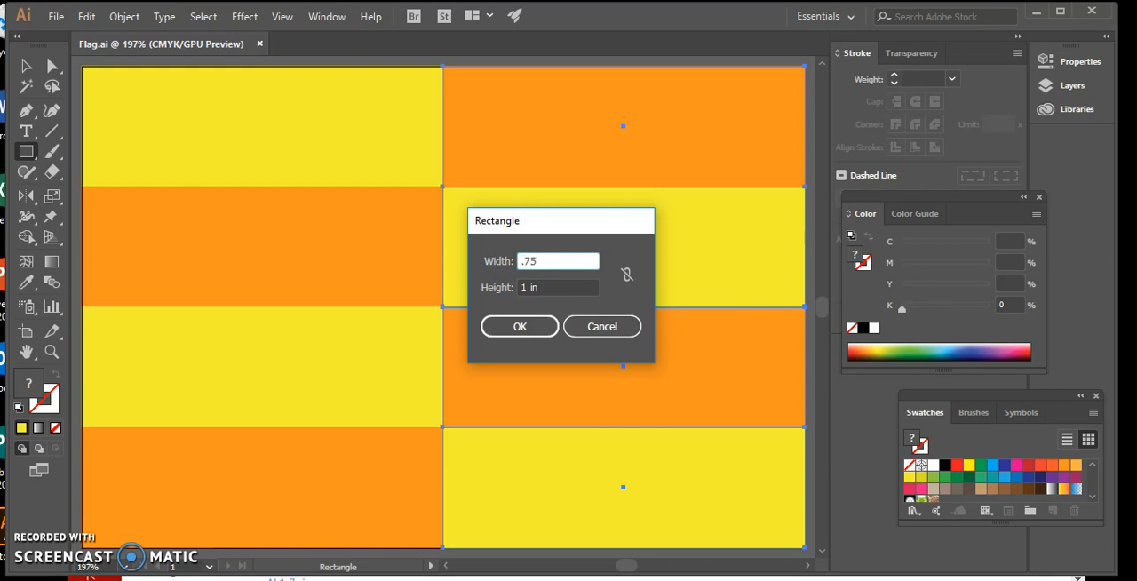
left_click_drag(558, 284, 495, 291)
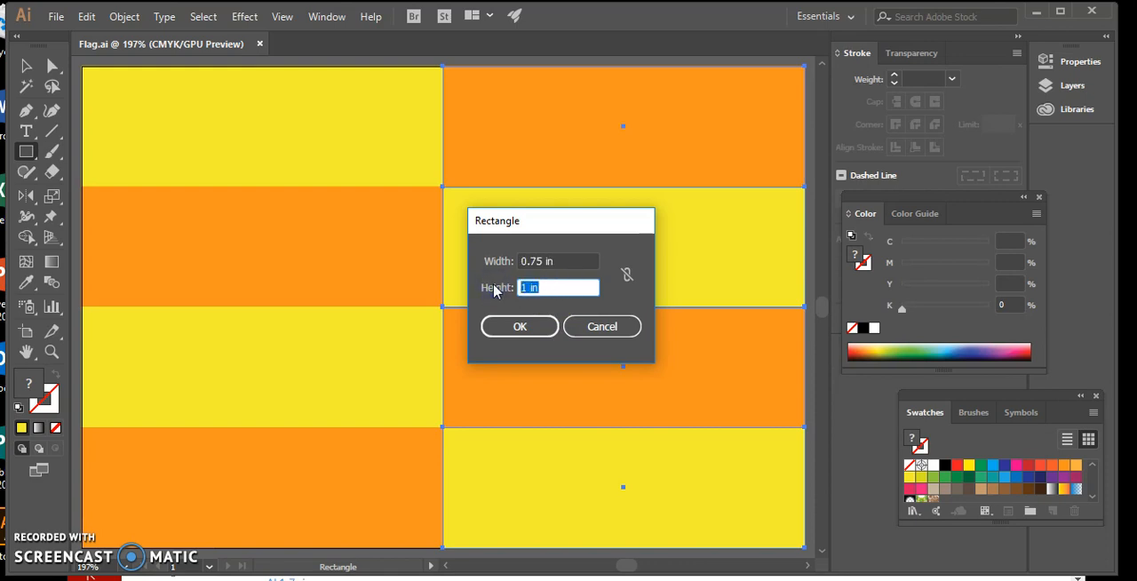
type(".75")
left_click(519, 326)
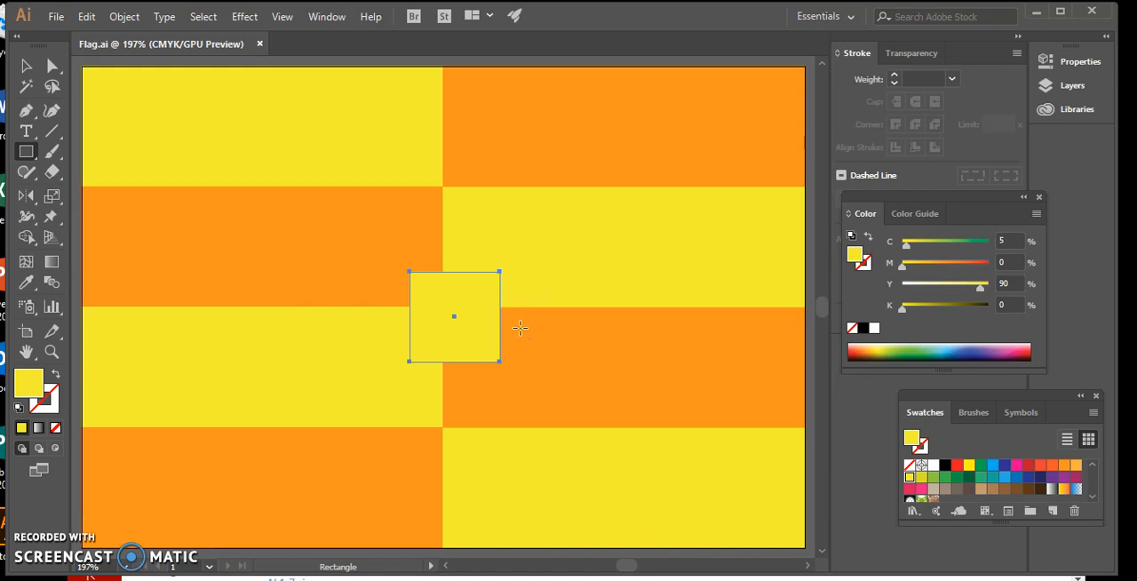
Step: Give the small square a black stroke and remove its fill
left_click(446, 323)
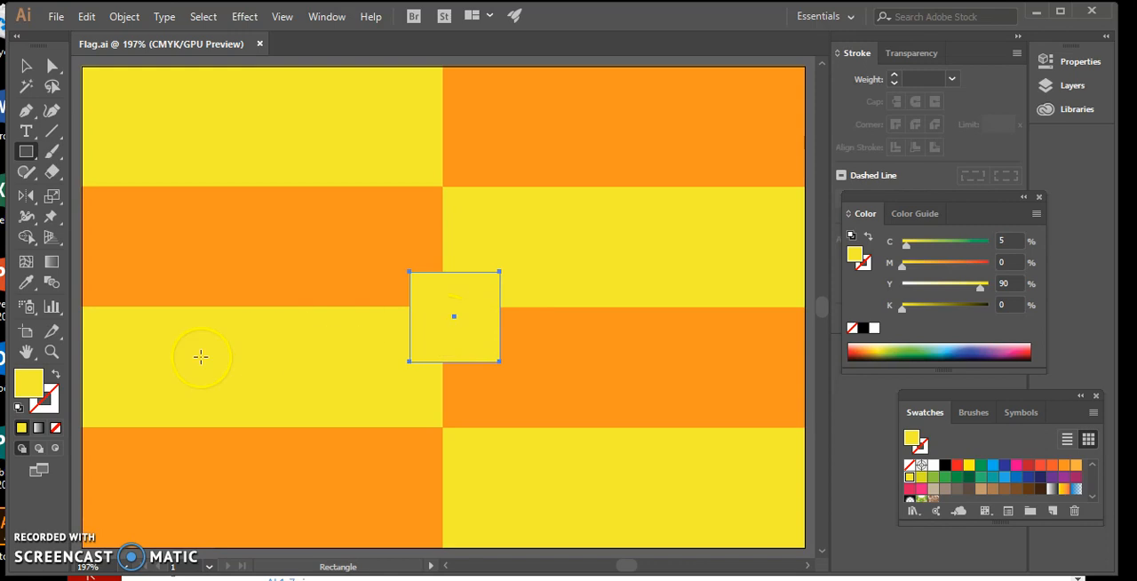
left_click(51, 409)
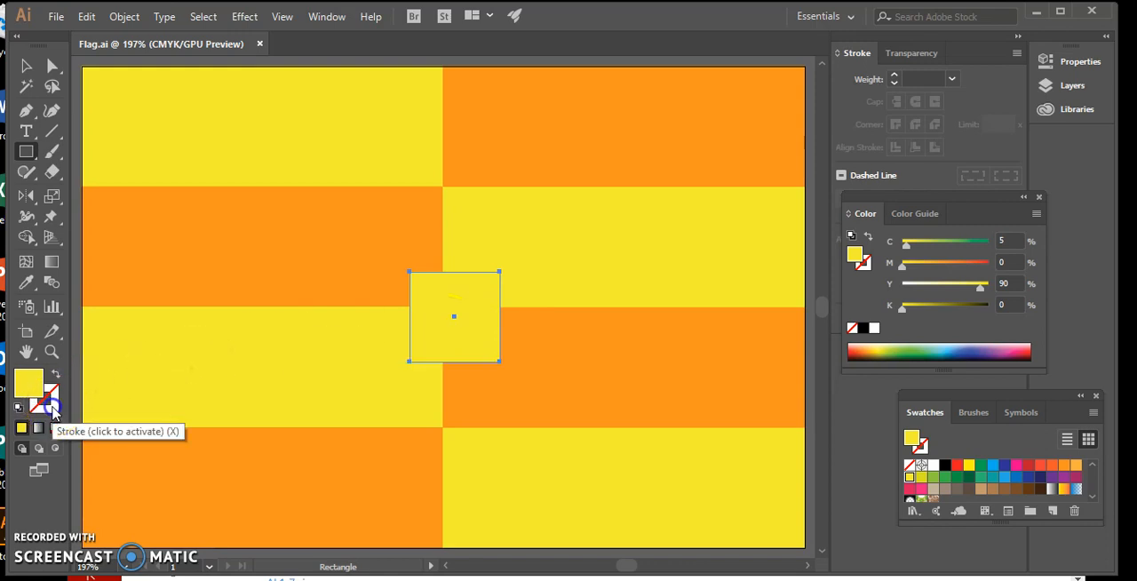
left_click(946, 464)
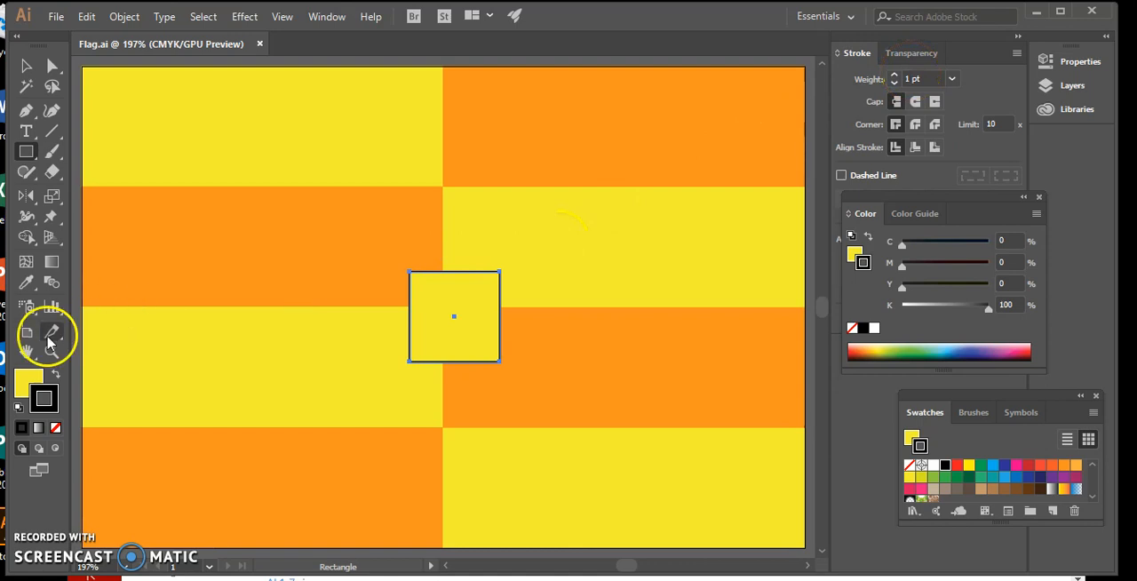
left_click(24, 381)
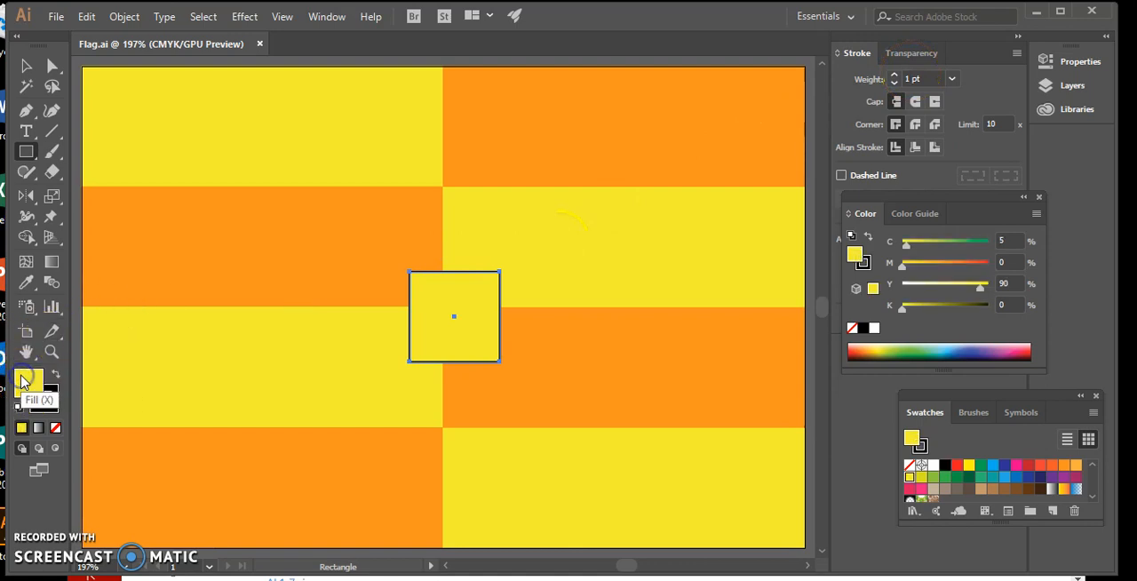
left_click(55, 427)
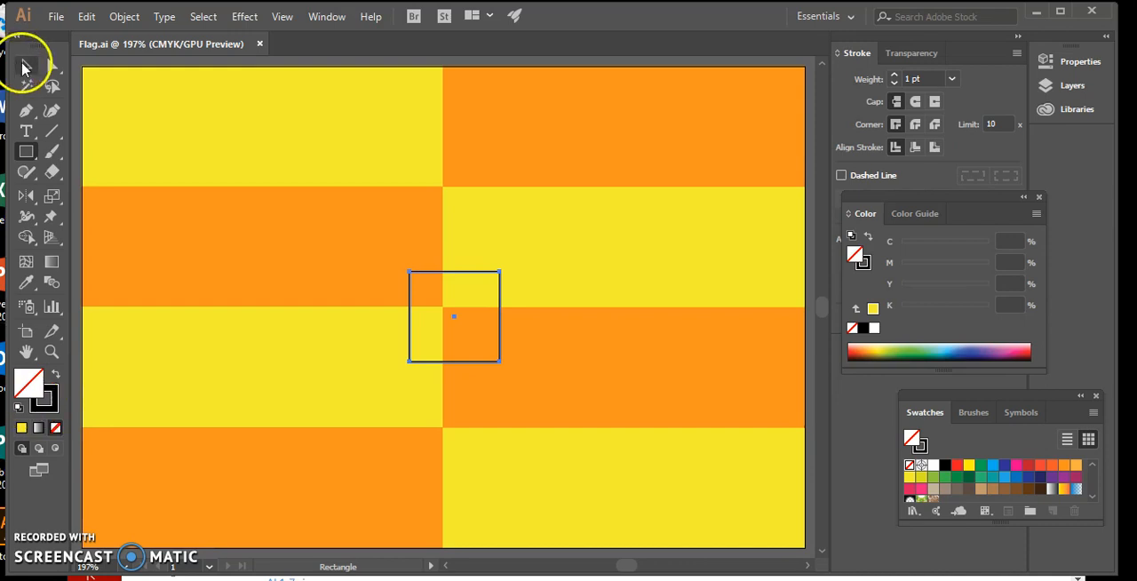
Step: Move the outlined square so its centre sits on the point where the middle rectangles meet
left_click(24, 65)
left_click(207, 71)
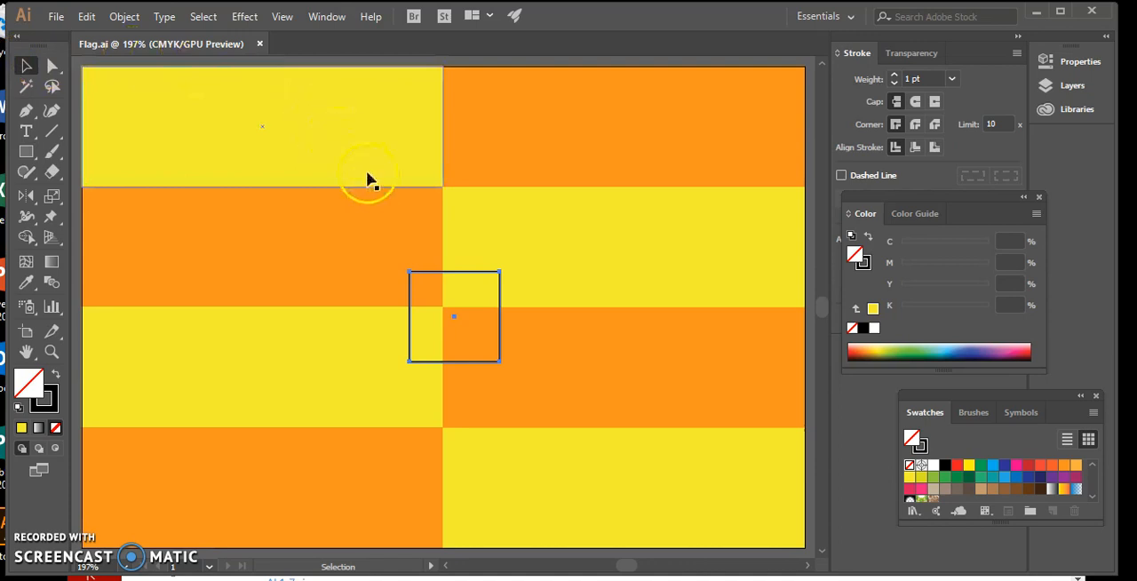
left_click_drag(468, 279, 458, 263)
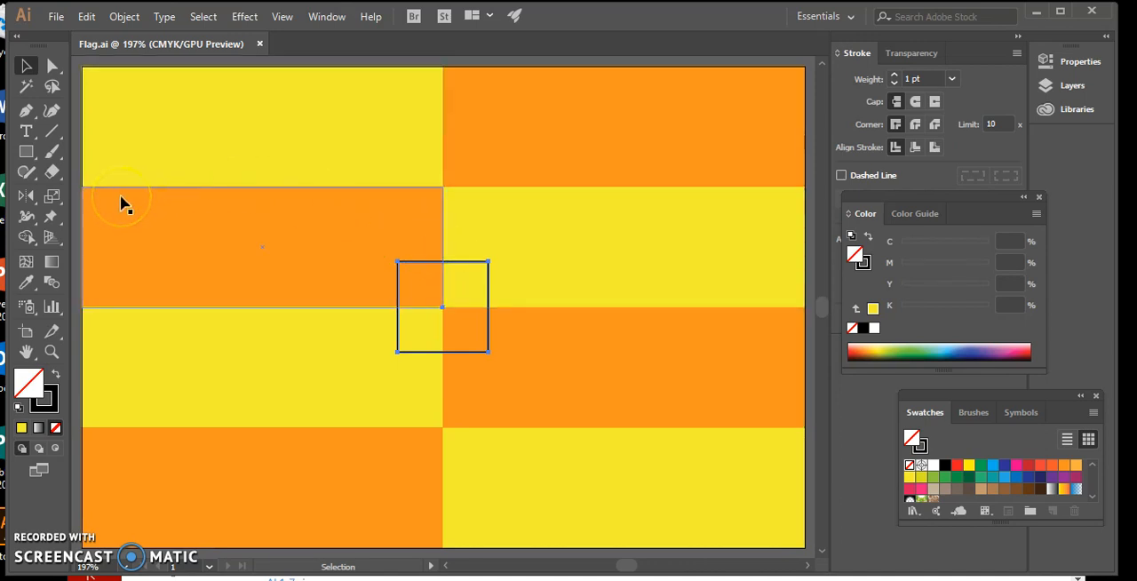
Step: Make a copy of the outlined square rotated by 10° about its centre
left_click_drag(33, 197, 82, 200)
left_click(27, 197)
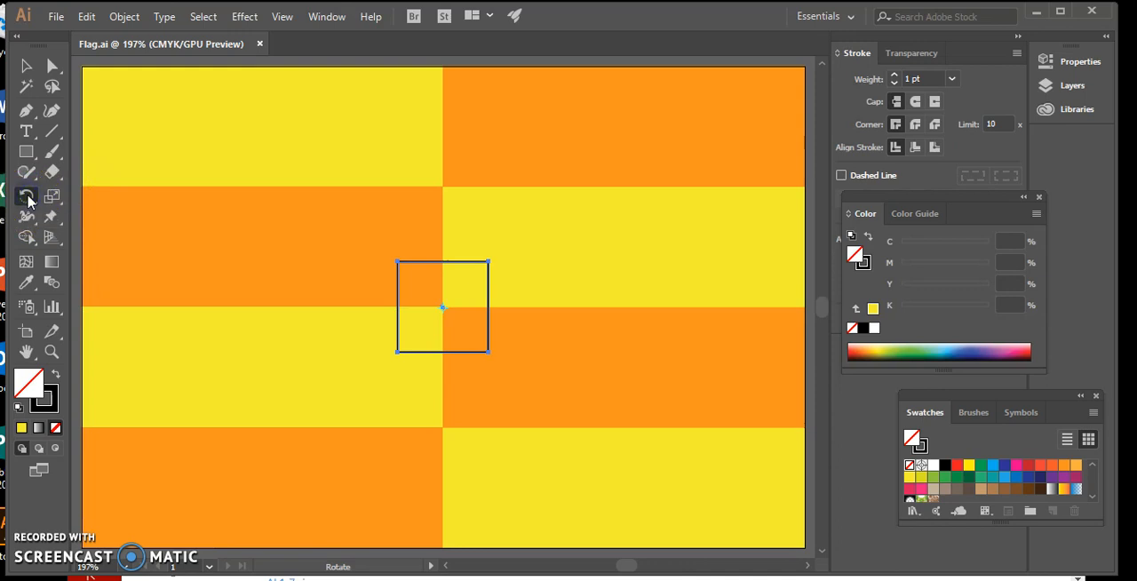
double_click(28, 198)
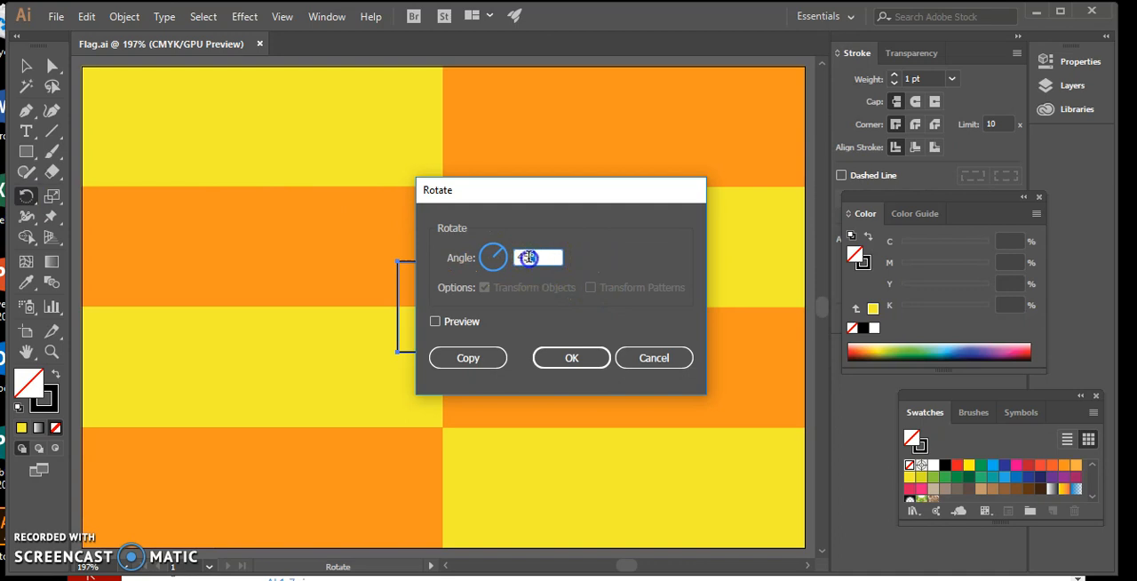
type("10")
left_click(468, 357)
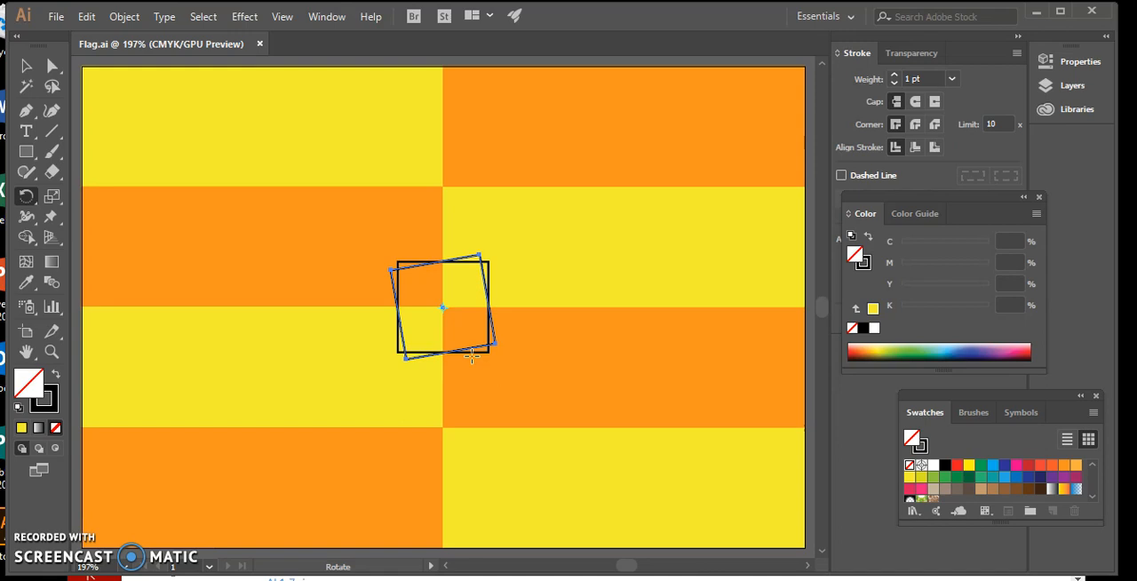
Step: Repeat the rotated-copy transformation until the squares form a complete ring around the centre
left_click(340, 110)
left_click(124, 16)
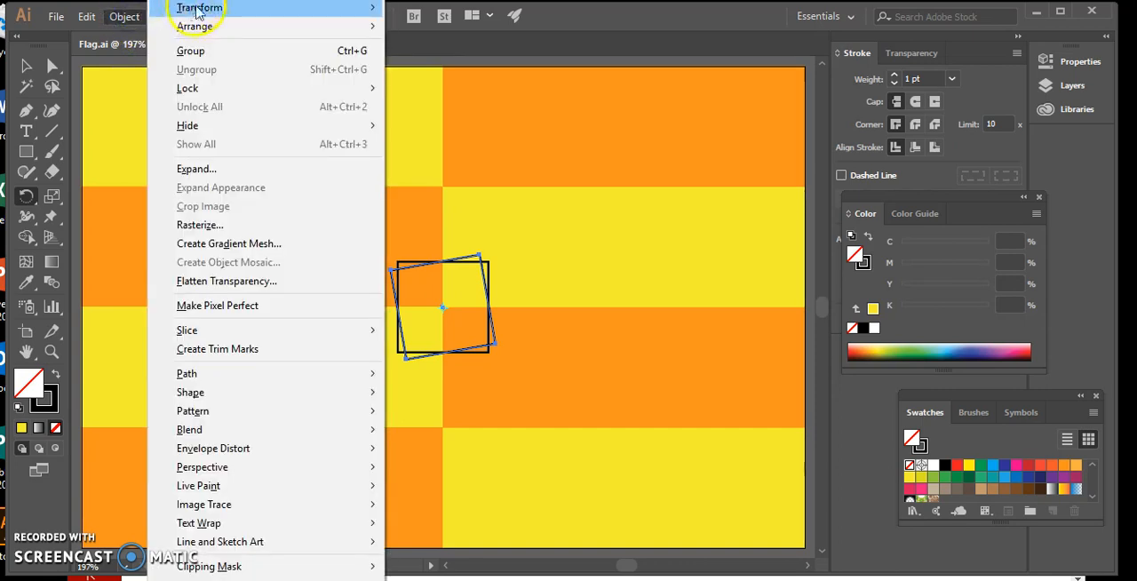
mouse_move(197, 10)
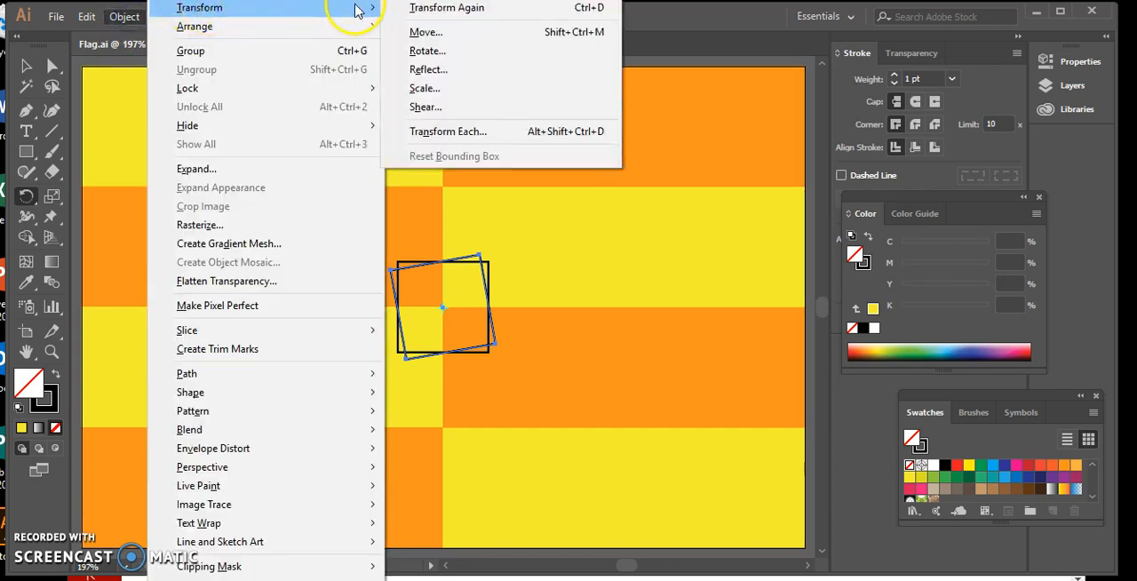
left_click(416, 9)
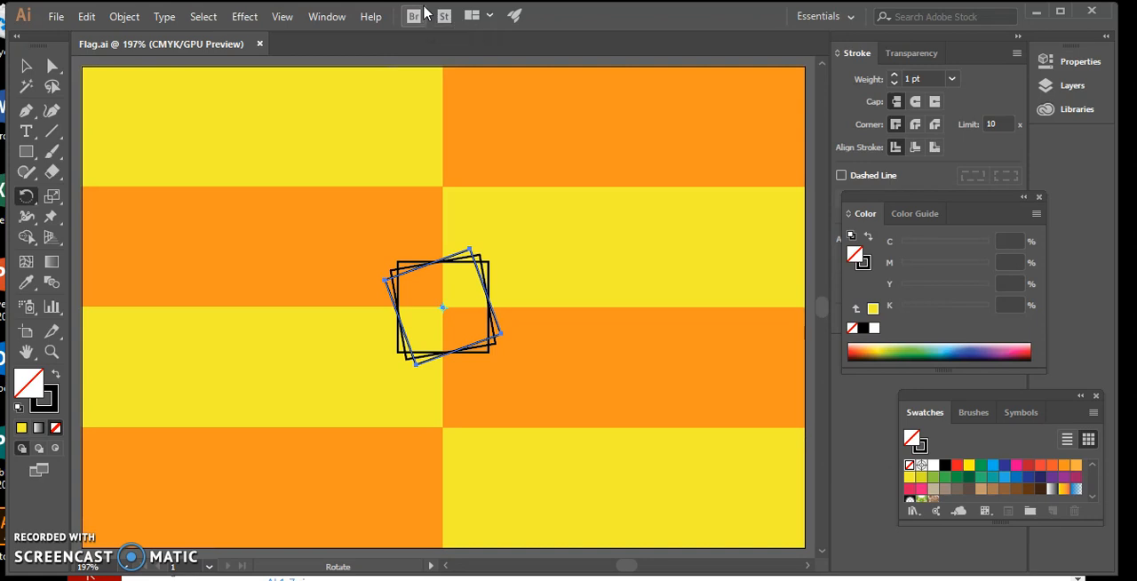
key("ctrl+d")
key("ctrl+d")
key("ctrl+d")
key("ctrl+d")
key("ctrl+d")
key("ctrl+d")
key("ctrl+d")
key("ctrl+d")
key("ctrl+d")
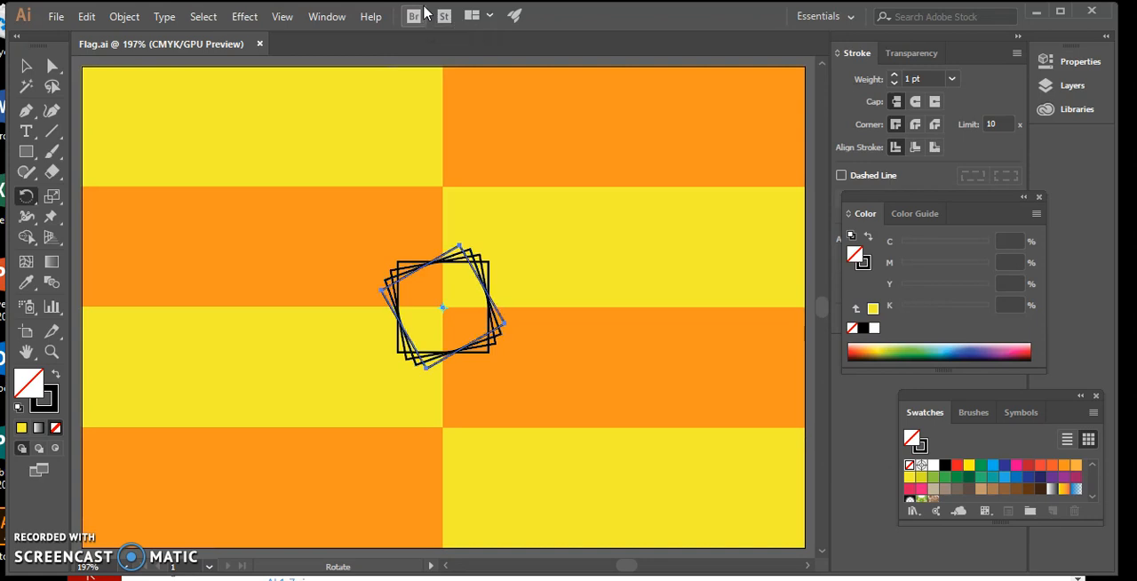
key("ctrl+d")
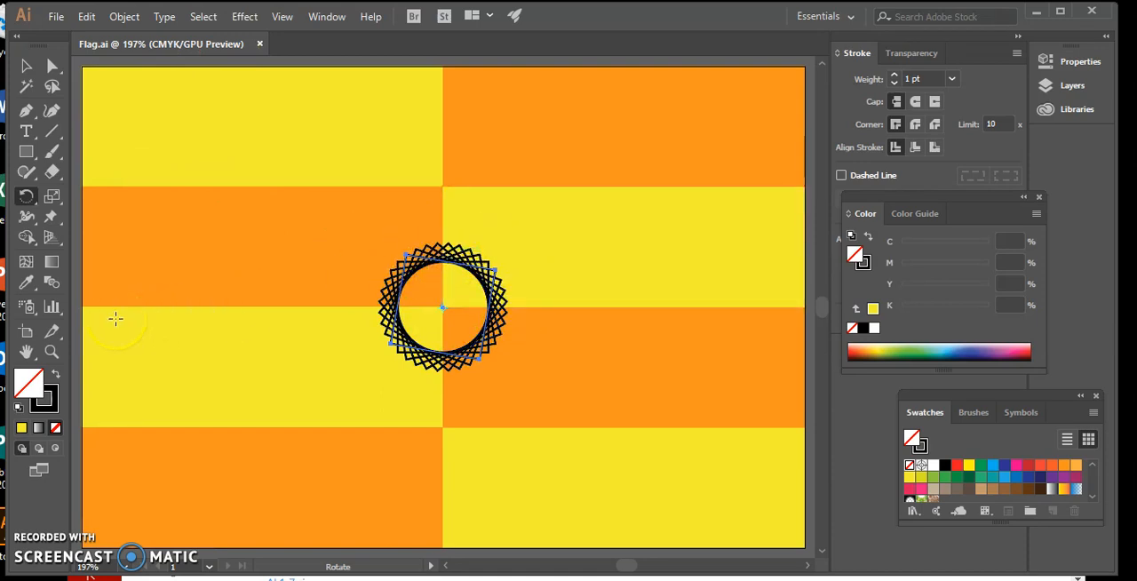
Step: Save the flag document
left_click(57, 16)
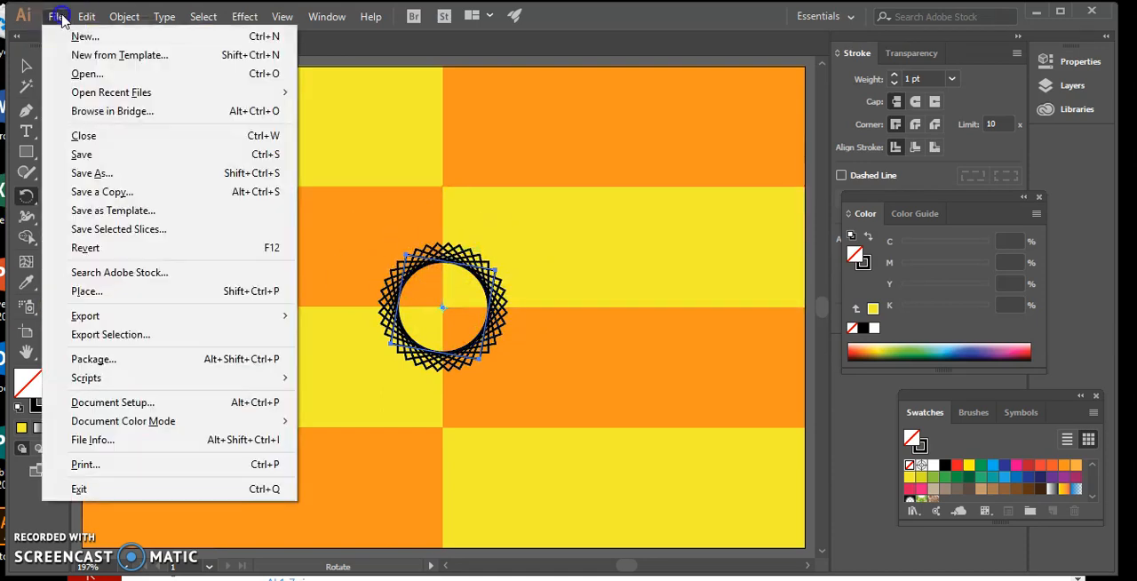
mouse_move(86, 17)
mouse_move(56, 16)
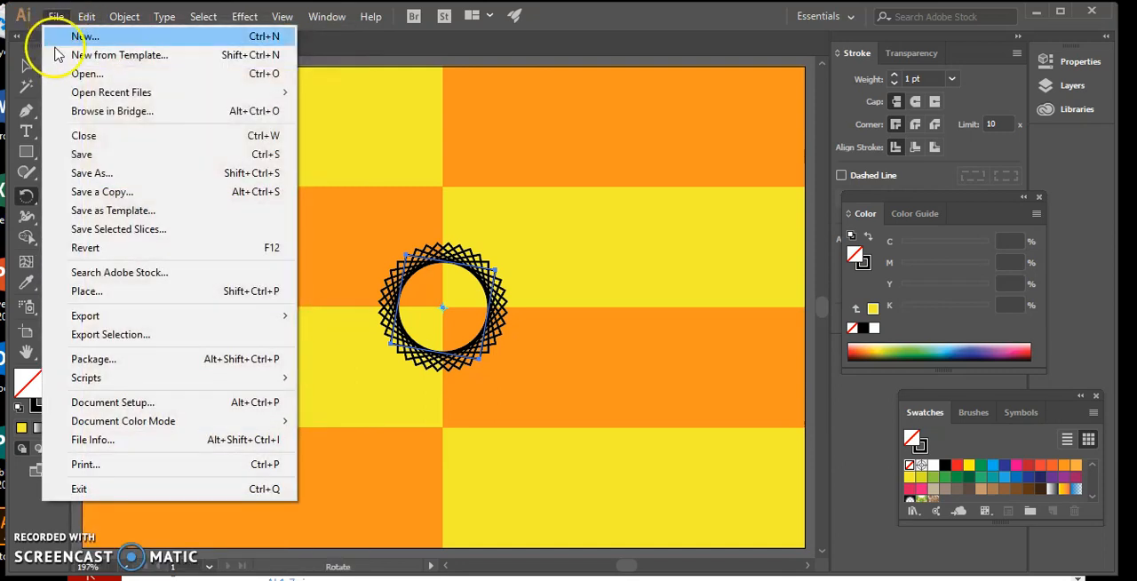
left_click(110, 155)
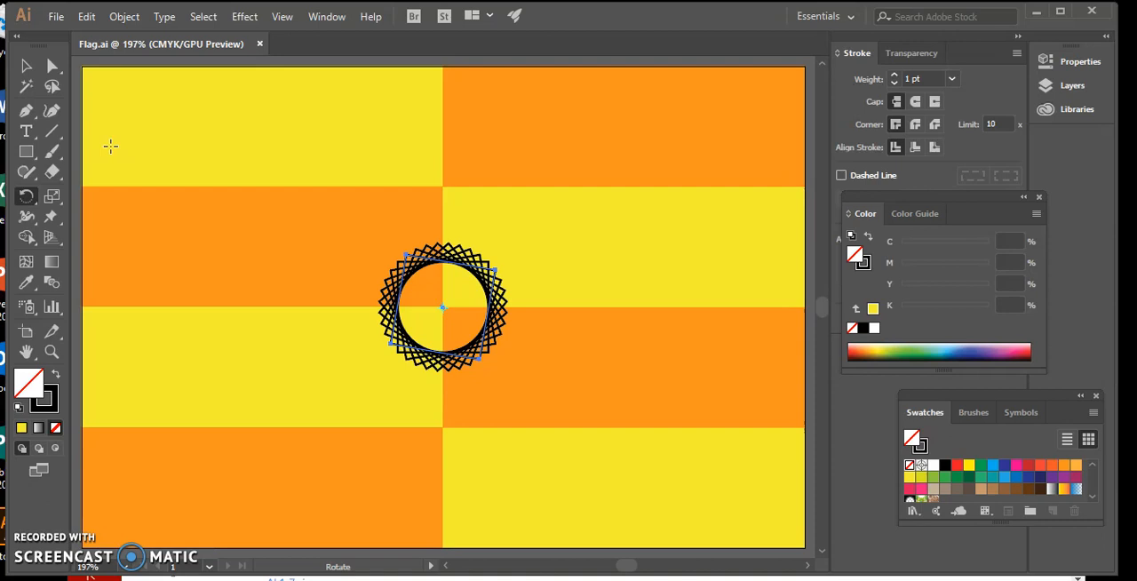
Step: Select all the rotated squares in the central ring, leaving out the background rectangles, and group them
left_click(51, 351)
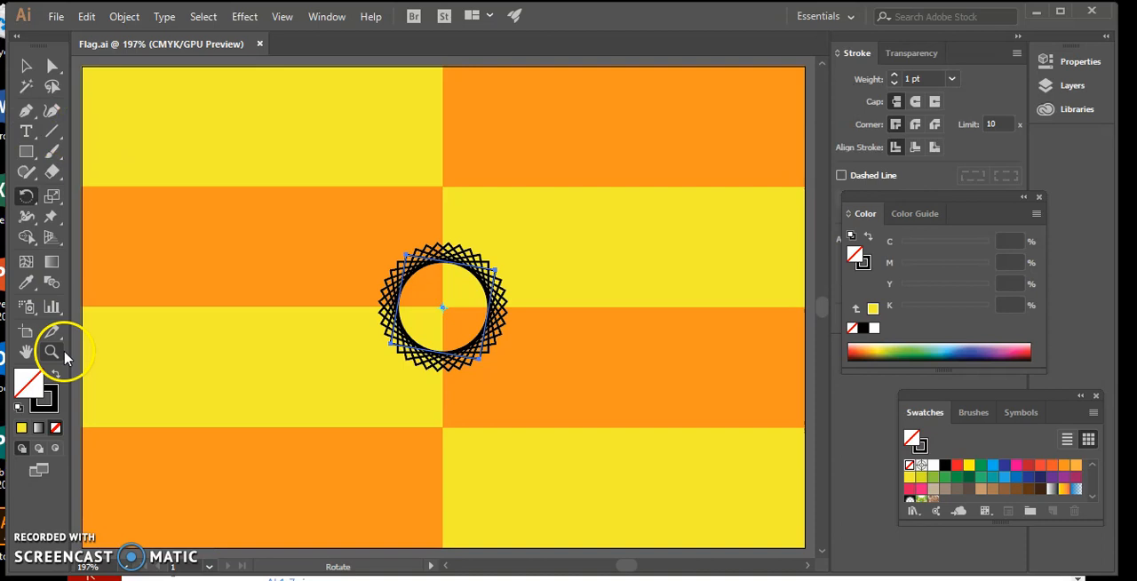
left_click(449, 287)
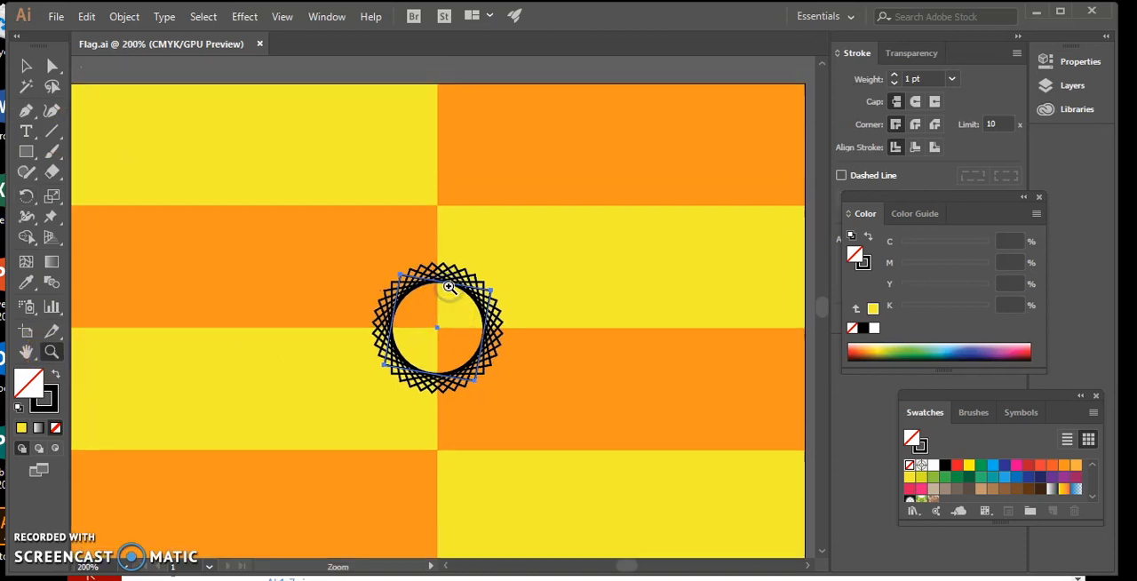
left_click(423, 319)
left_click(425, 320)
left_click(27, 66)
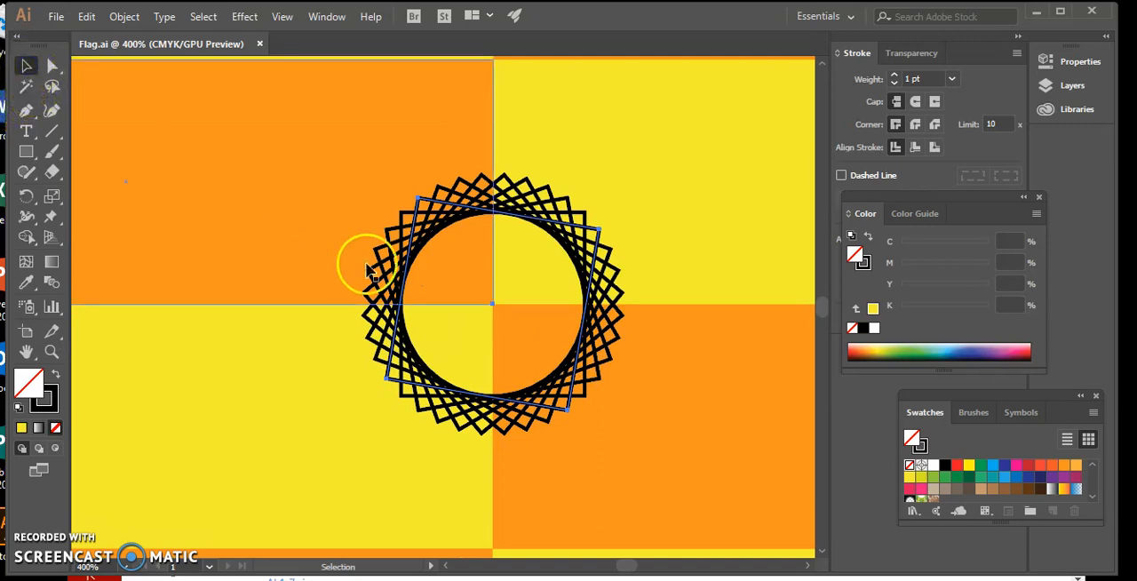
left_click_drag(420, 304, 462, 178)
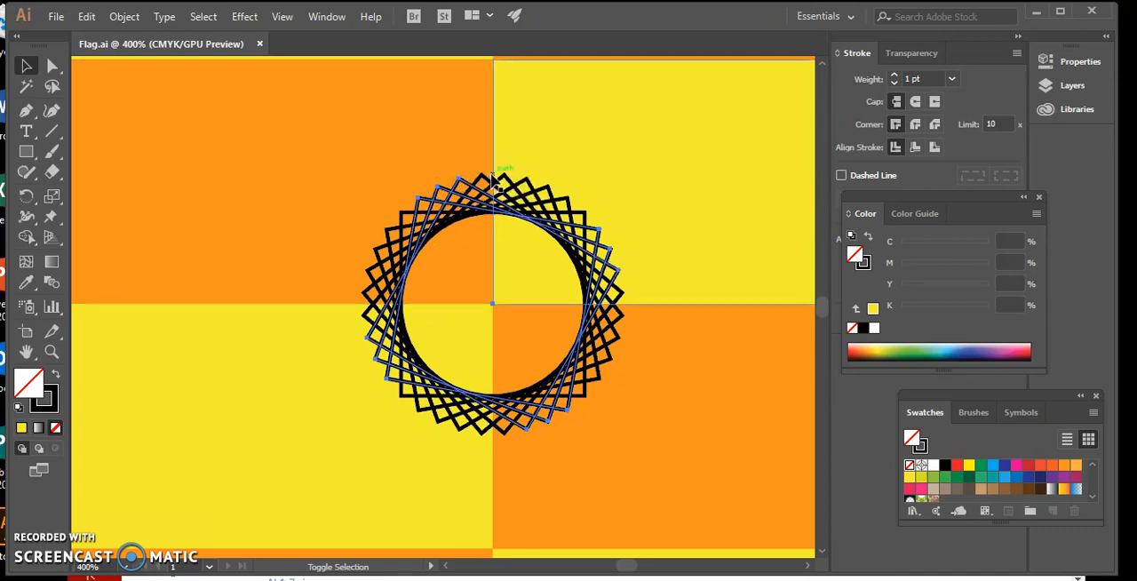
left_click(483, 174, "shift")
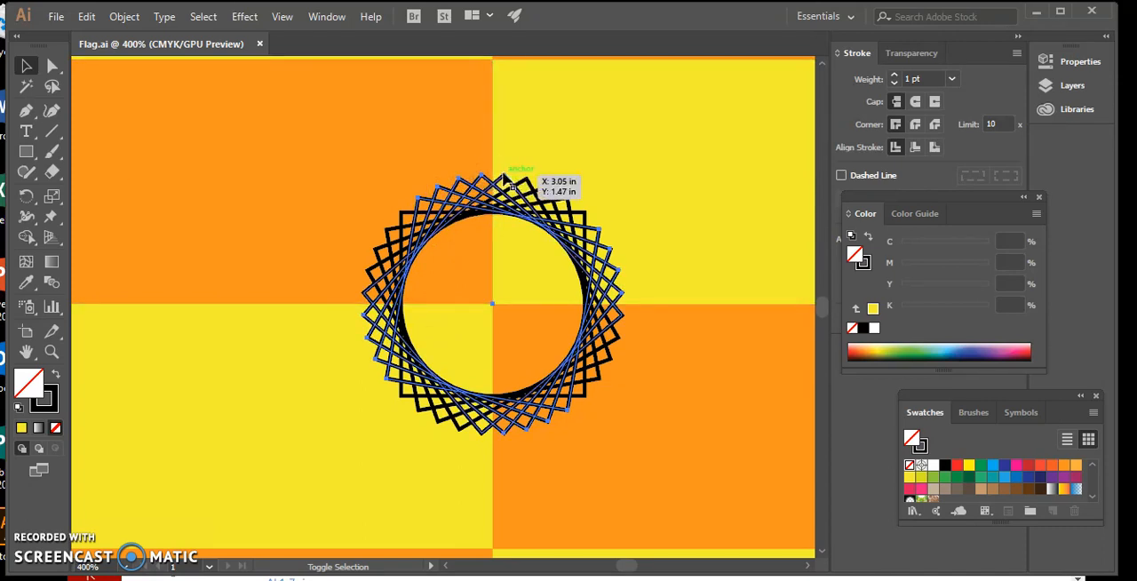
left_click(530, 175, "shift")
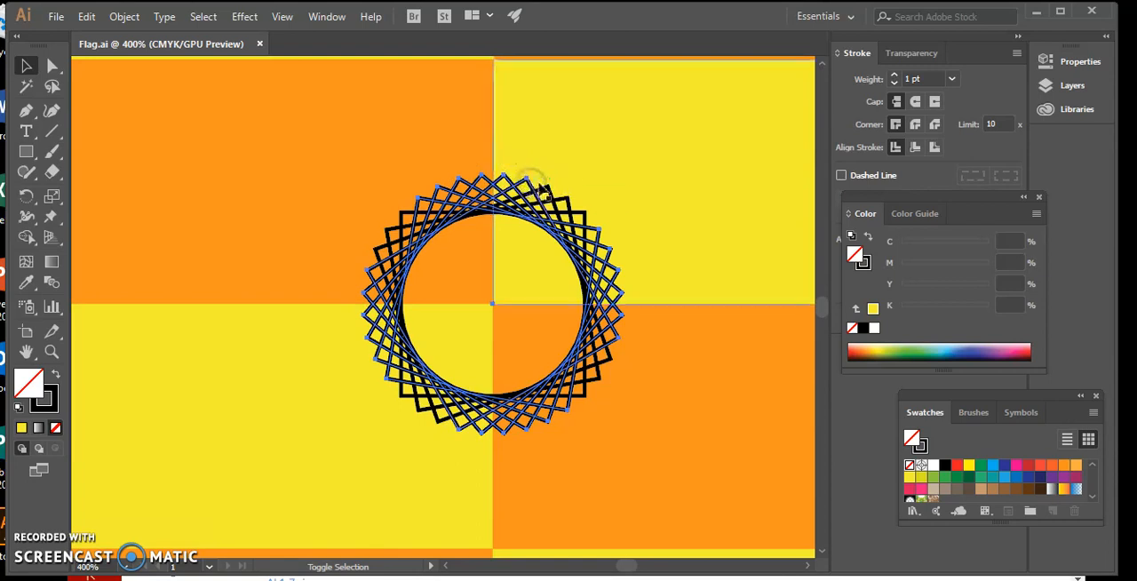
left_click(548, 186, "shift")
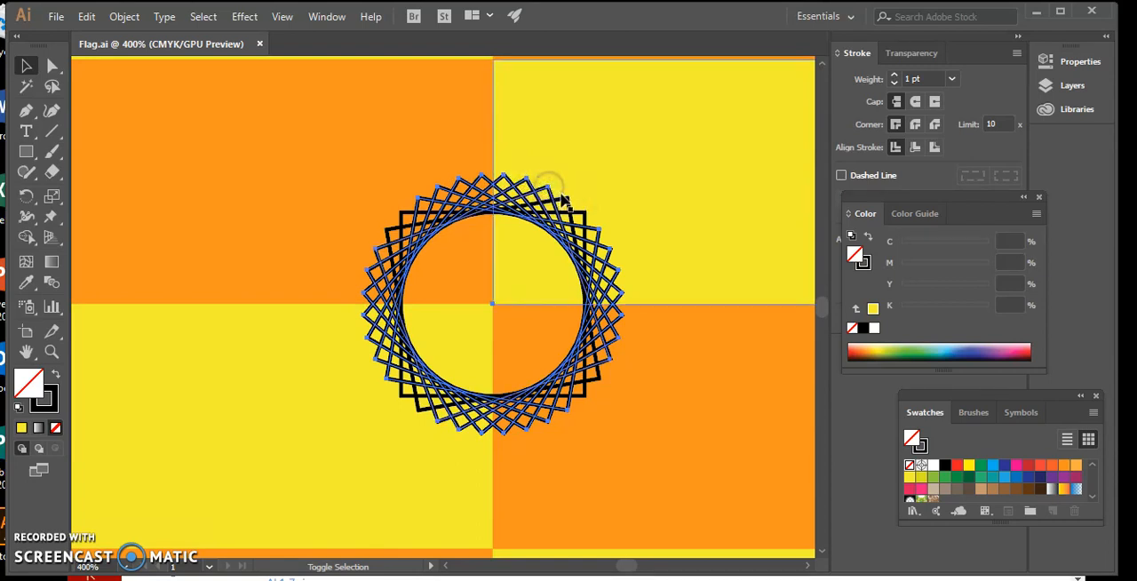
left_click(577, 210, "shift")
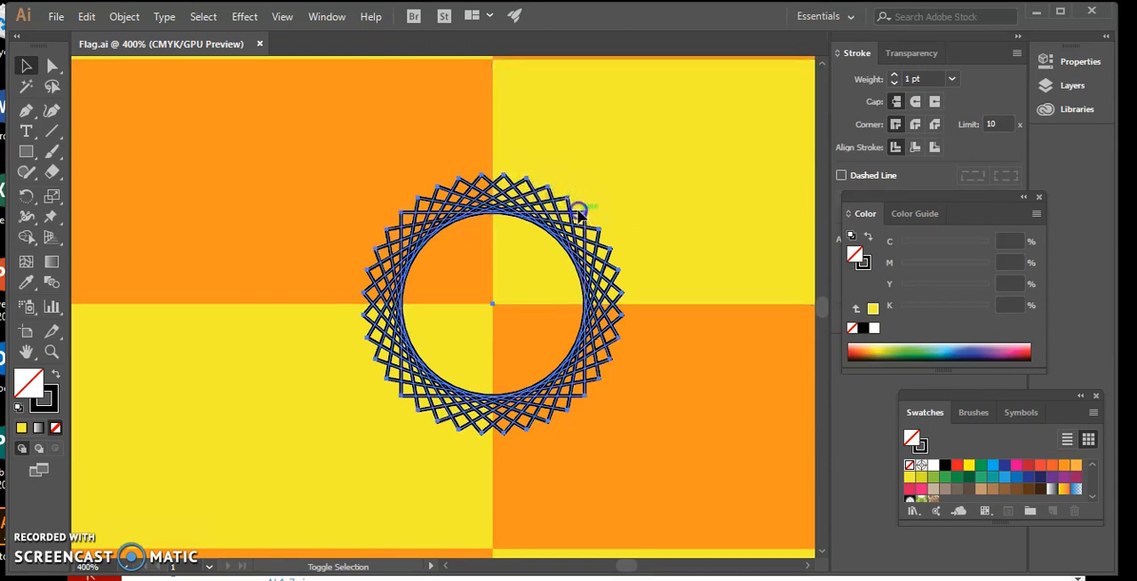
left_click(594, 158, "shift")
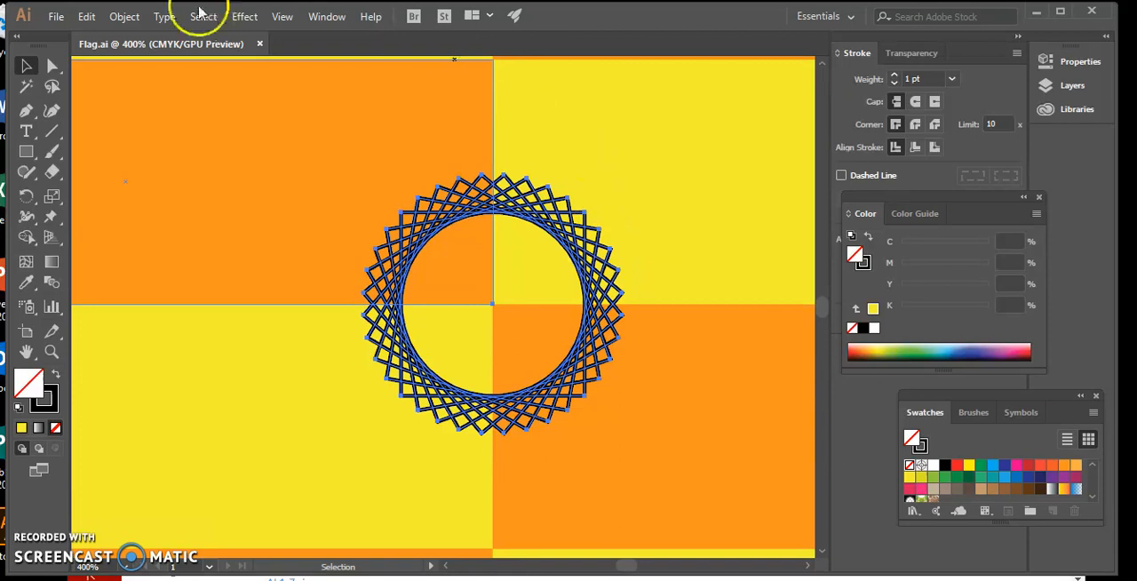
left_click(124, 16)
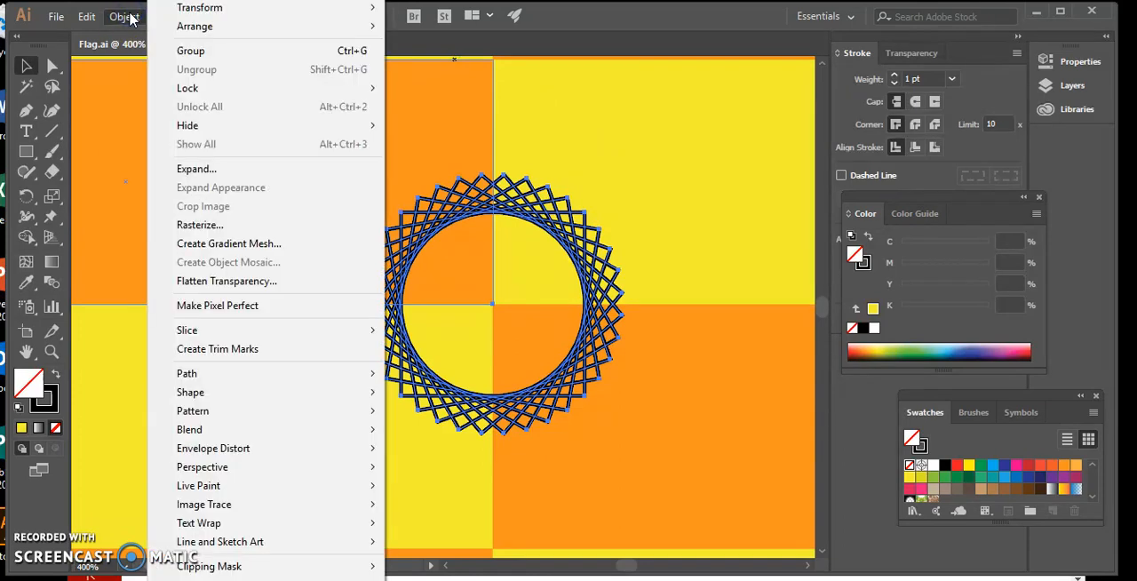
left_click(180, 51)
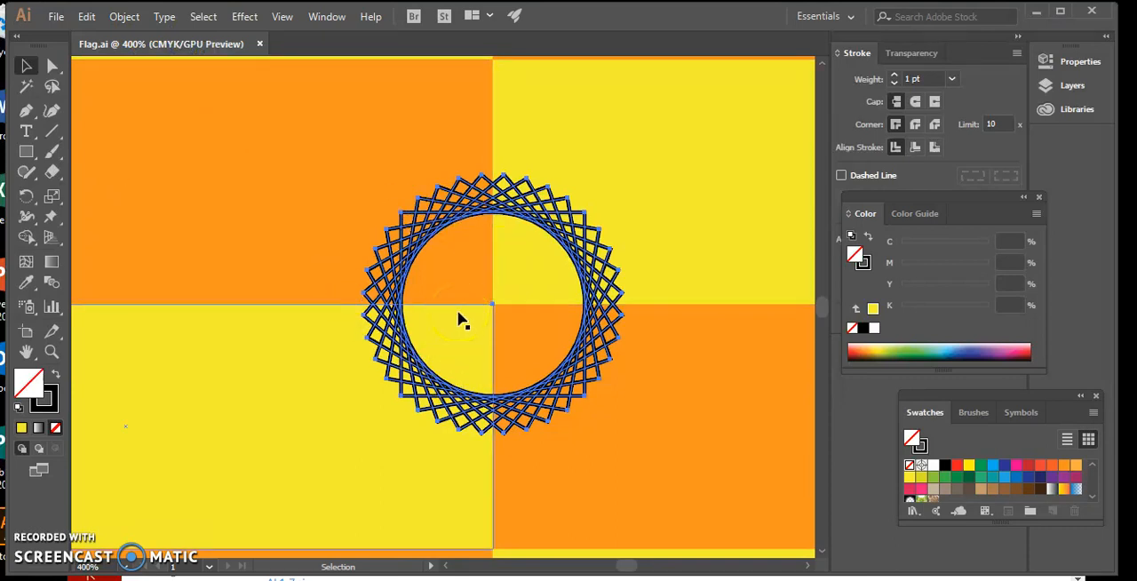
Step: Scale the grouped ring of squares uniformly to 200%
double_click(59, 201)
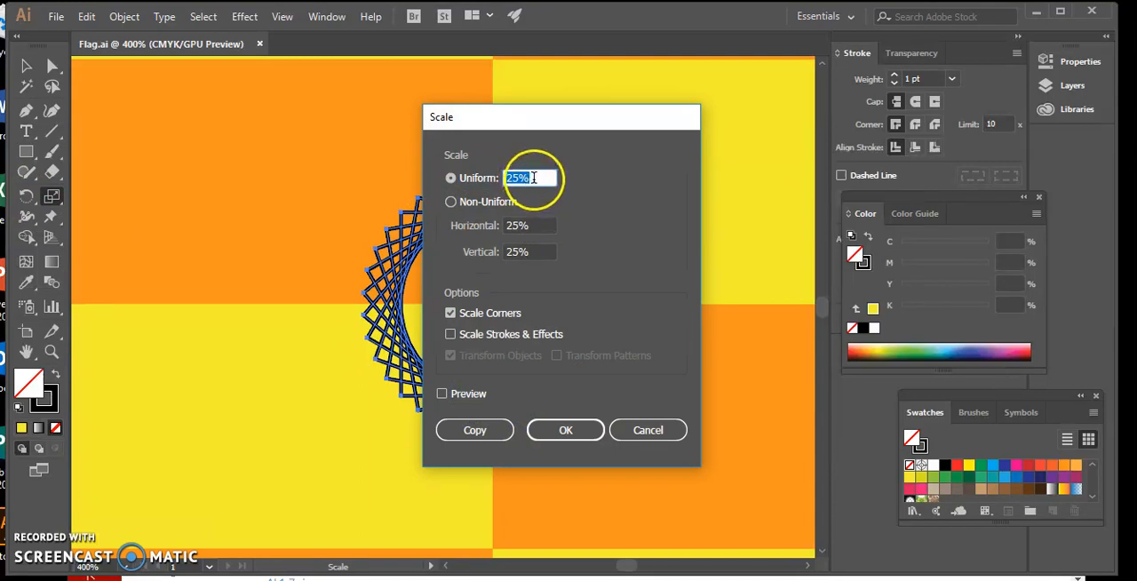
type("200")
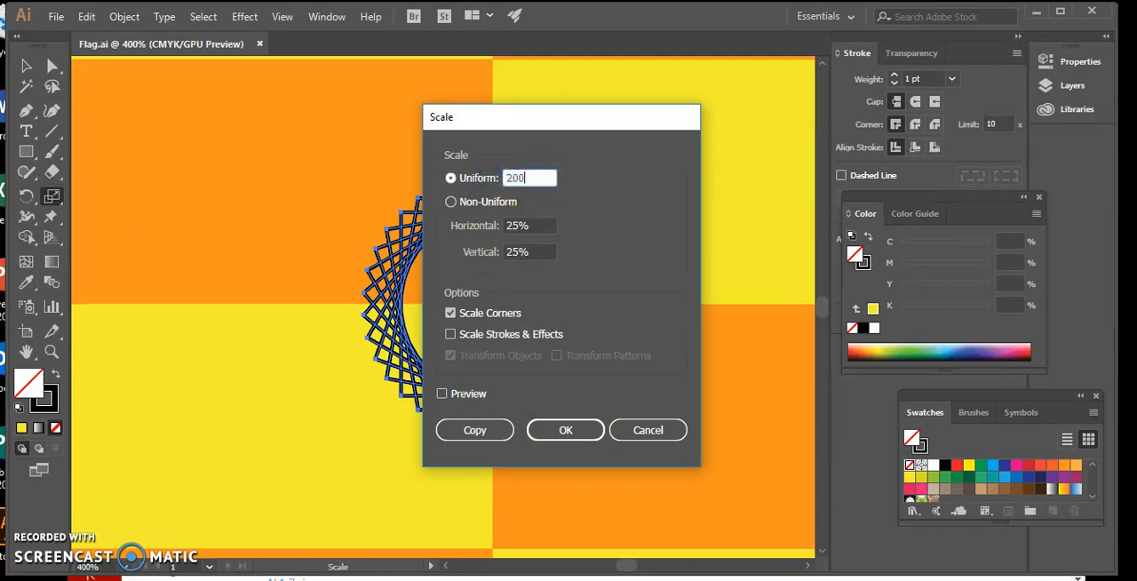
left_click(552, 427)
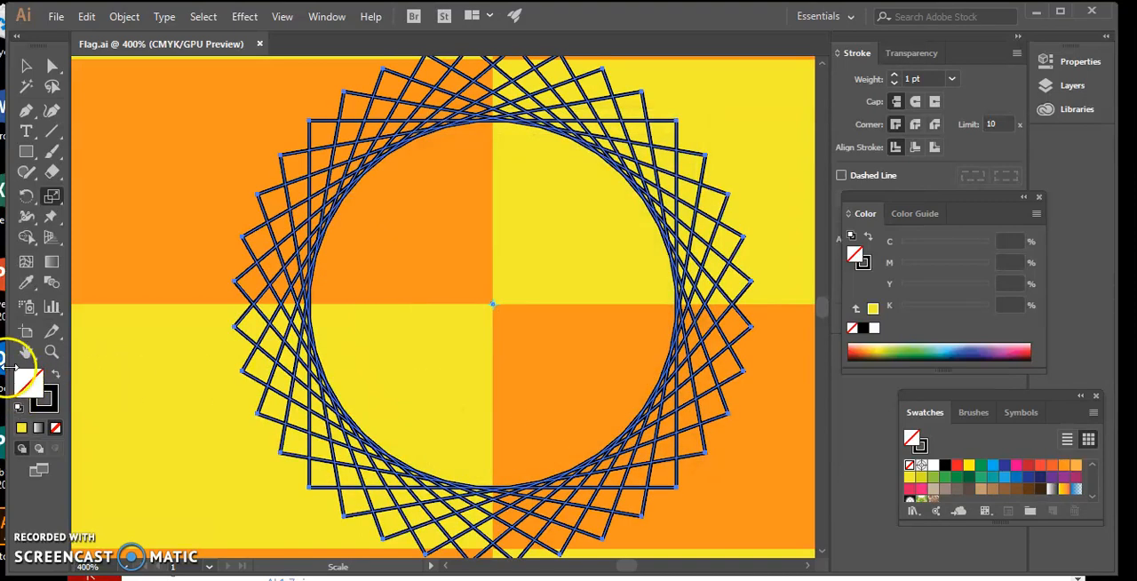
Step: Create a circle 3.75 in wide and 3.75 in high with the Ellipse tool
left_click(26, 353)
double_click(27, 352)
left_click(482, 317)
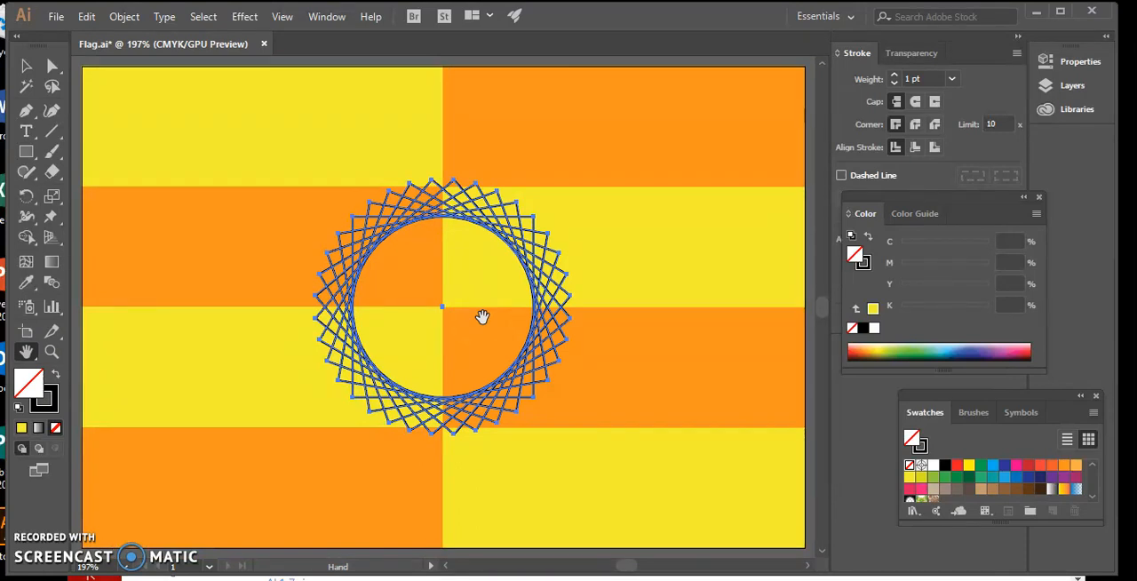
left_click(417, 286)
left_click(266, 248)
left_click(26, 153)
left_click_drag(25, 153, 73, 197)
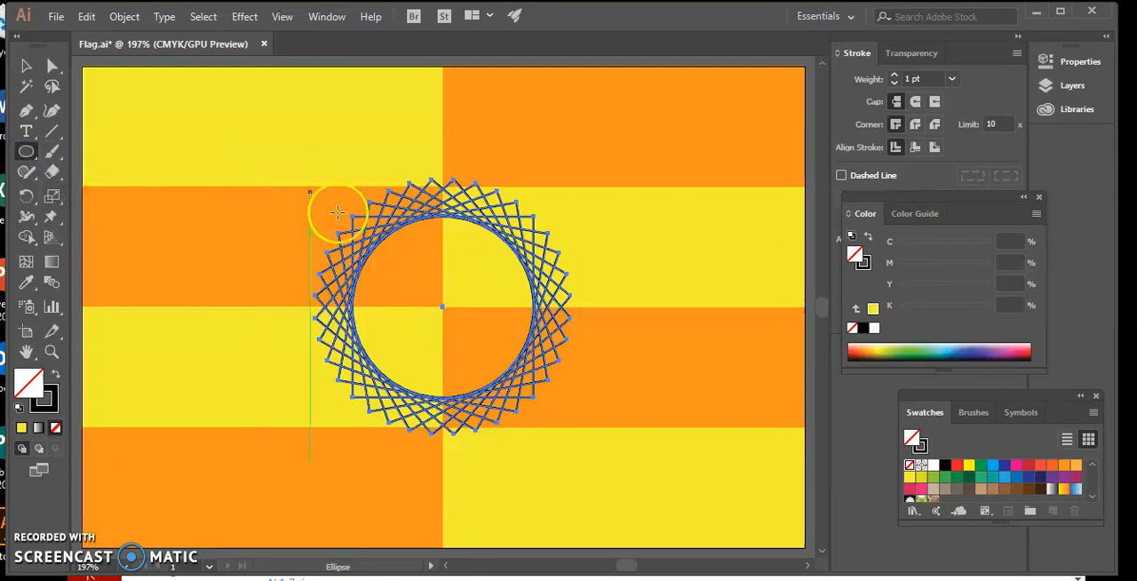
left_click(420, 293)
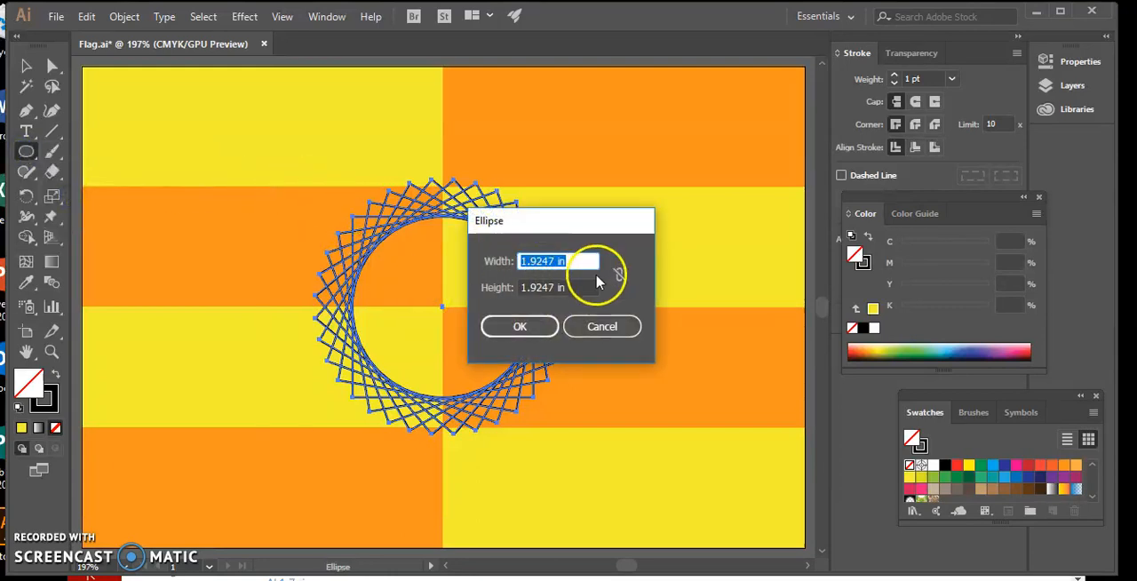
left_click_drag(573, 259, 490, 262)
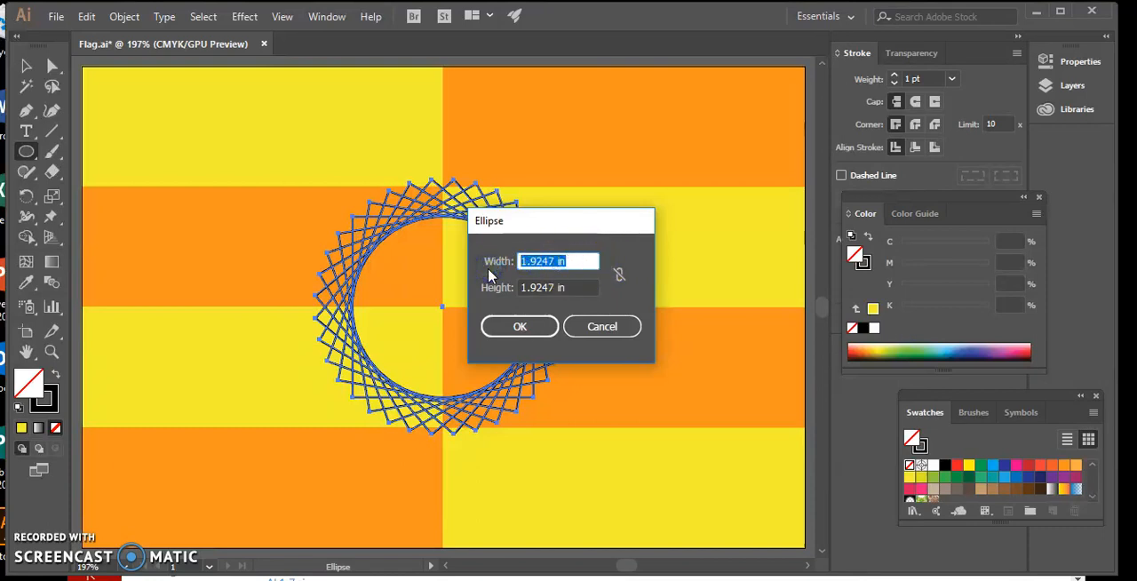
type("3.75")
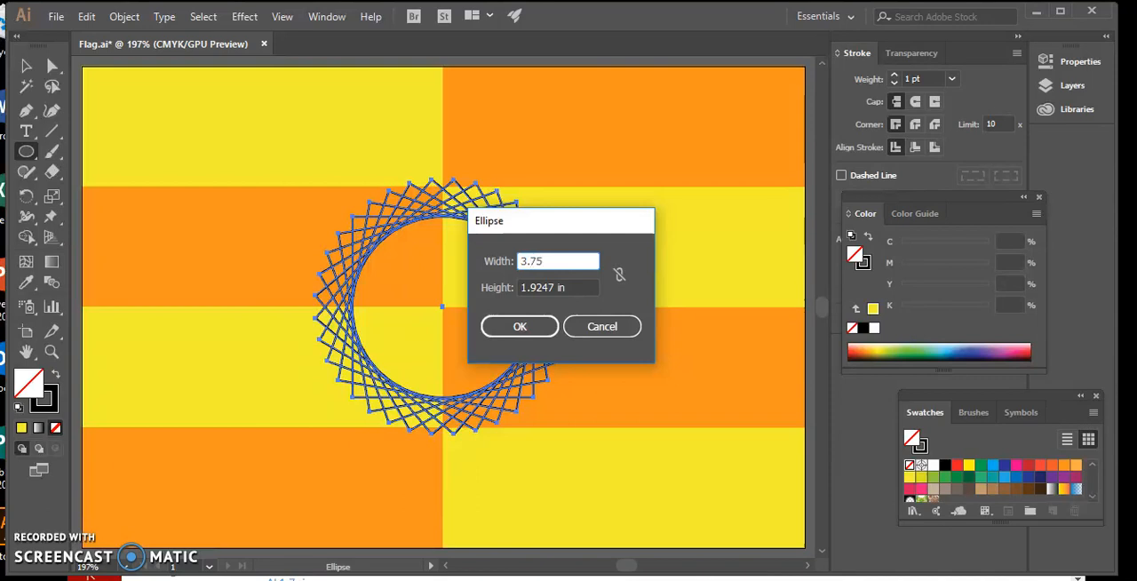
left_click(577, 281)
left_click_drag(571, 287, 486, 296)
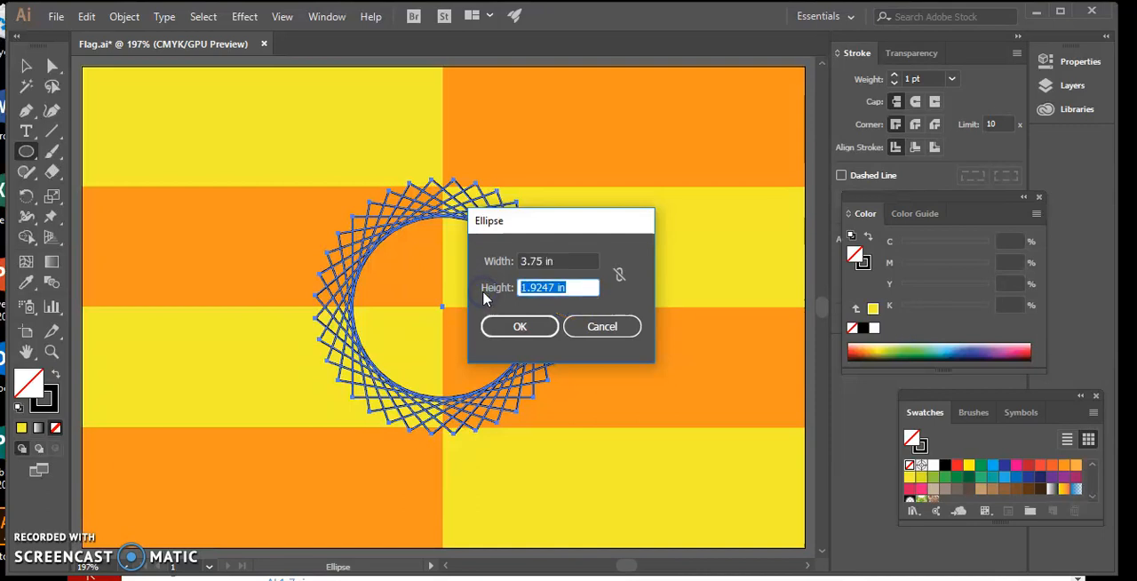
type("3.75")
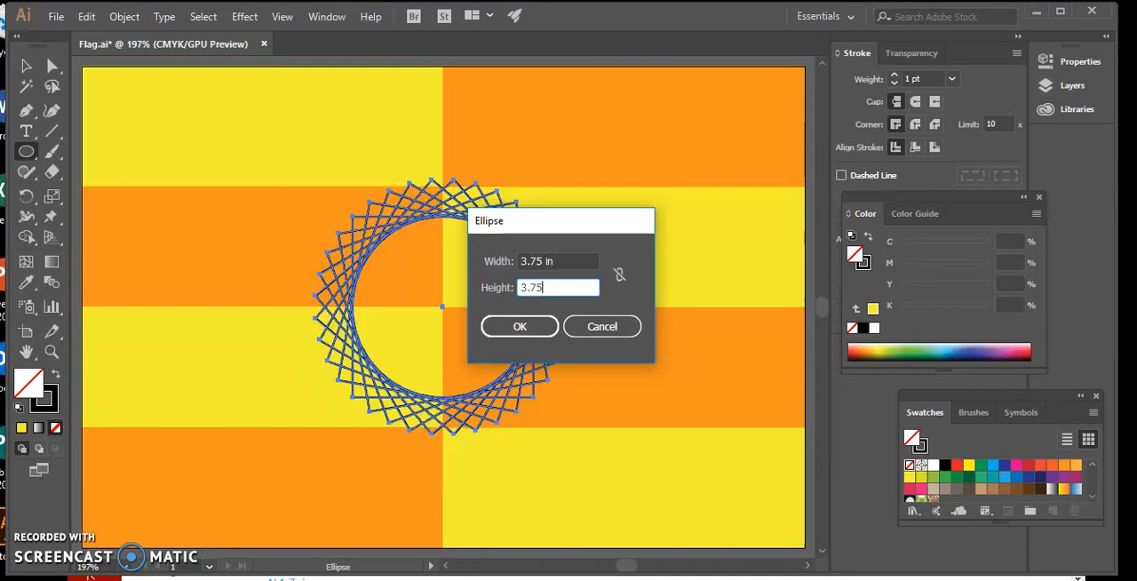
left_click(508, 327)
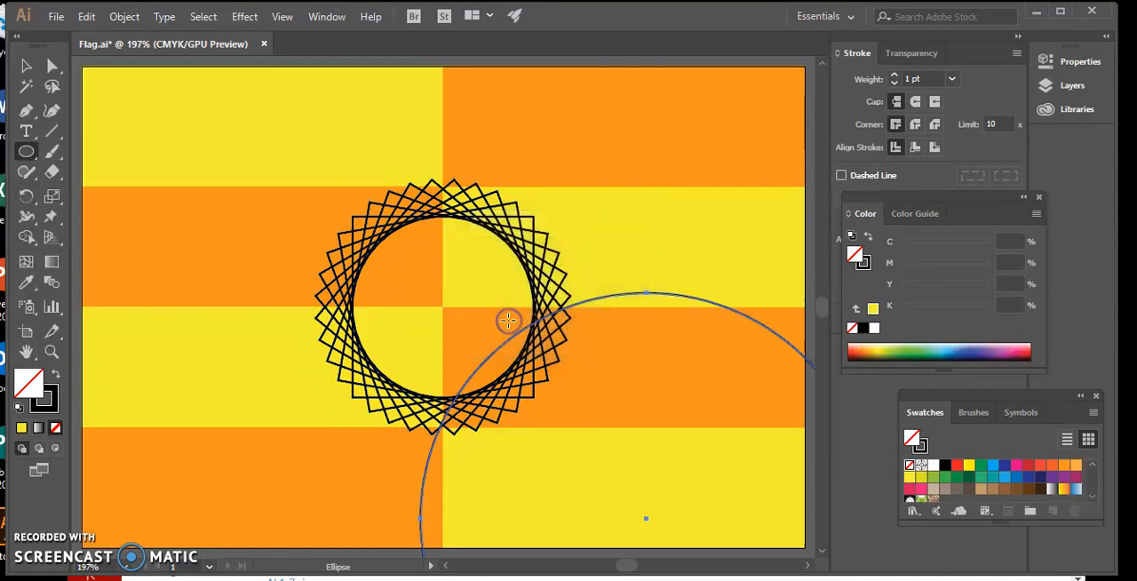
Step: Fill the circle with red (C=0 M=90 Y=85 K=0), then cut it and paste it in back of the ring of squares
left_click(1039, 468)
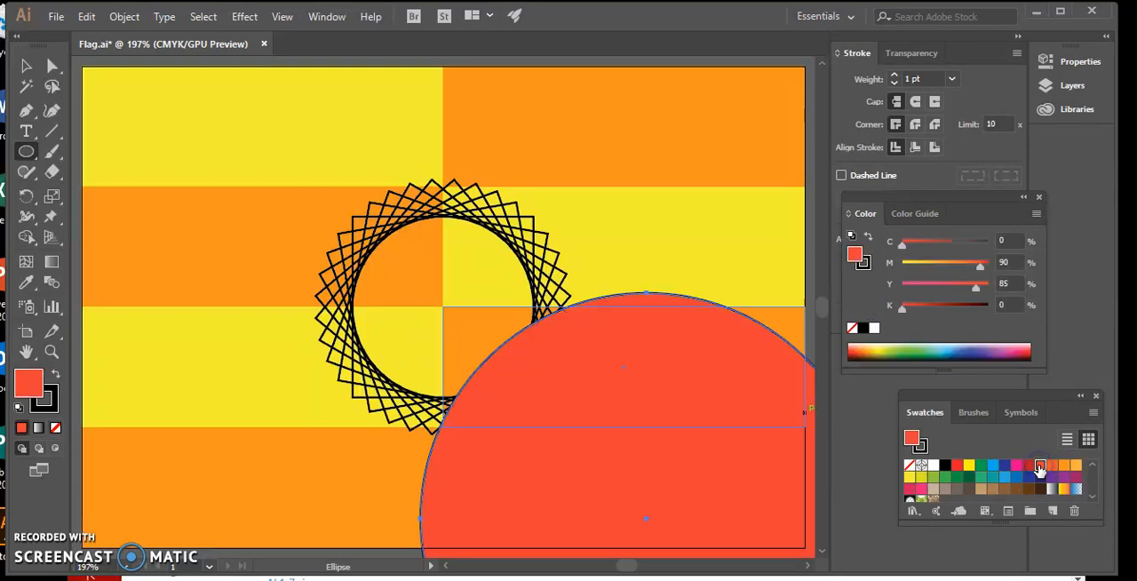
left_click(657, 332)
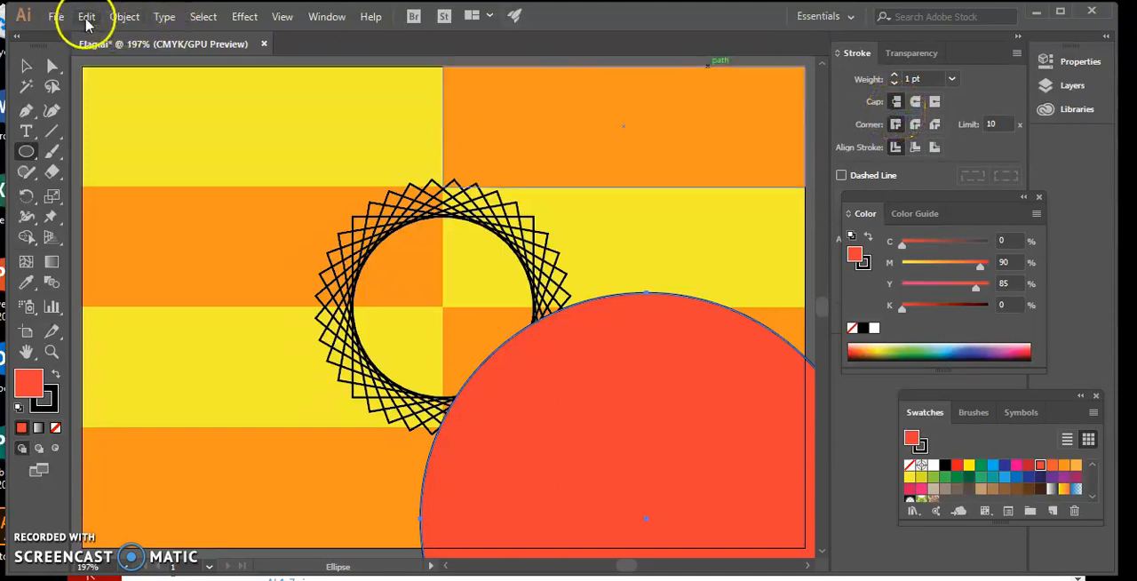
left_click(86, 18)
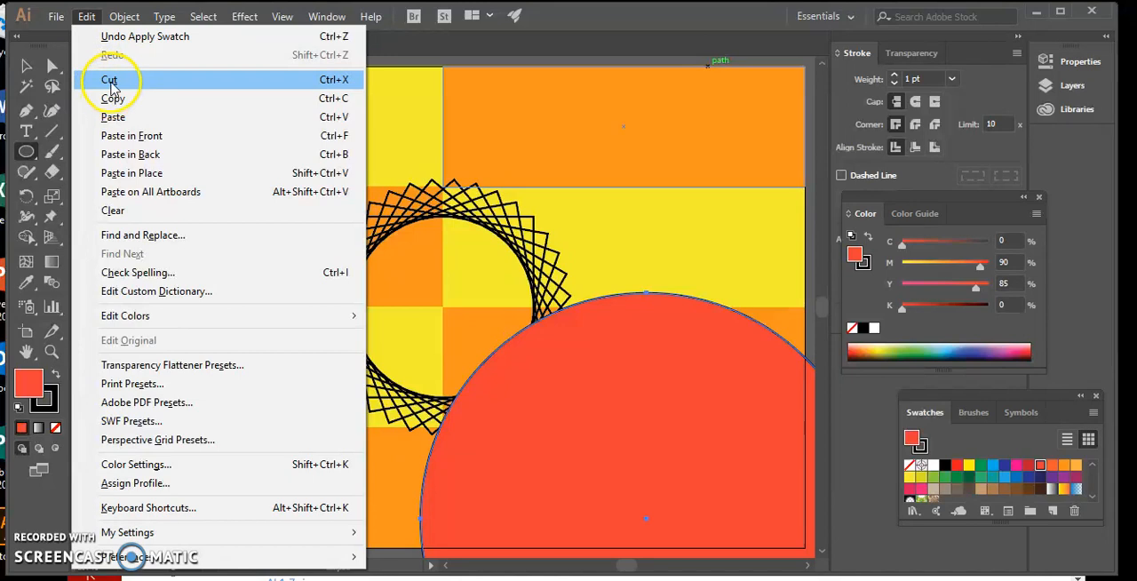
left_click(109, 80)
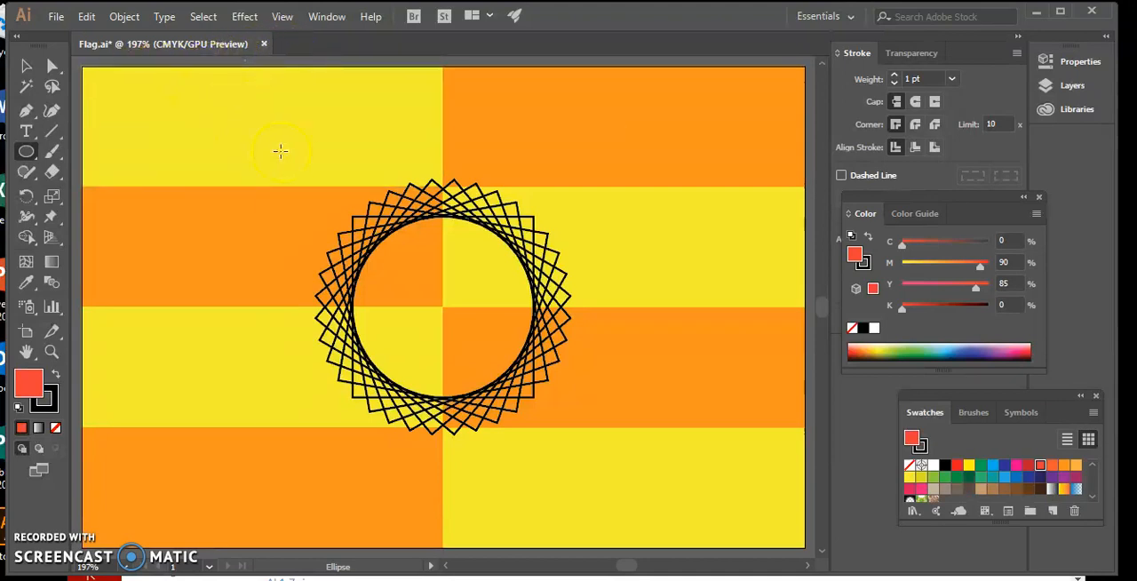
left_click(27, 66)
left_click(395, 209)
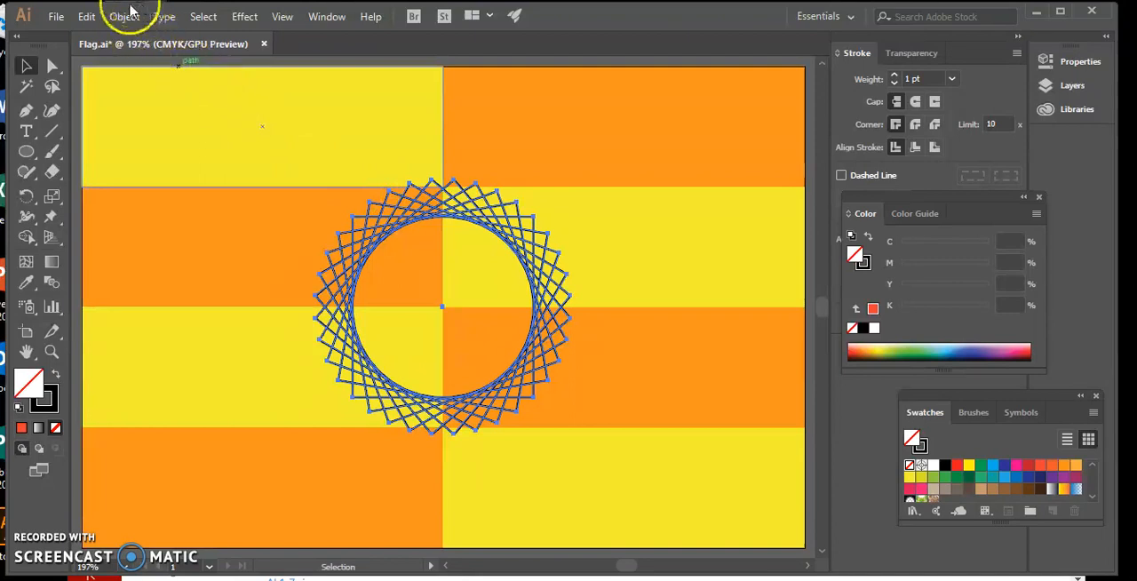
left_click(86, 20)
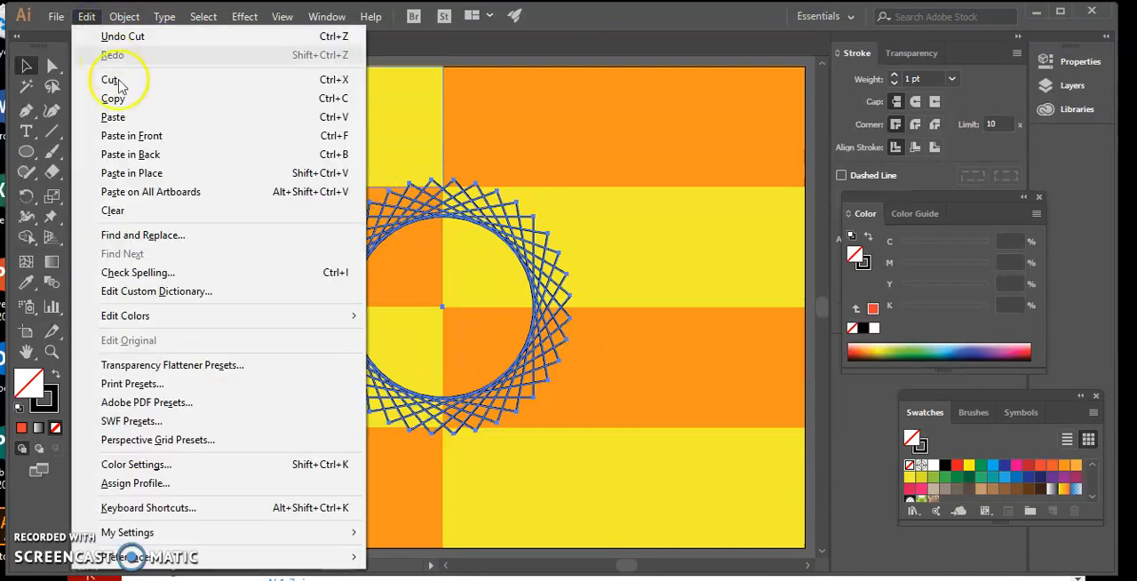
left_click(152, 154)
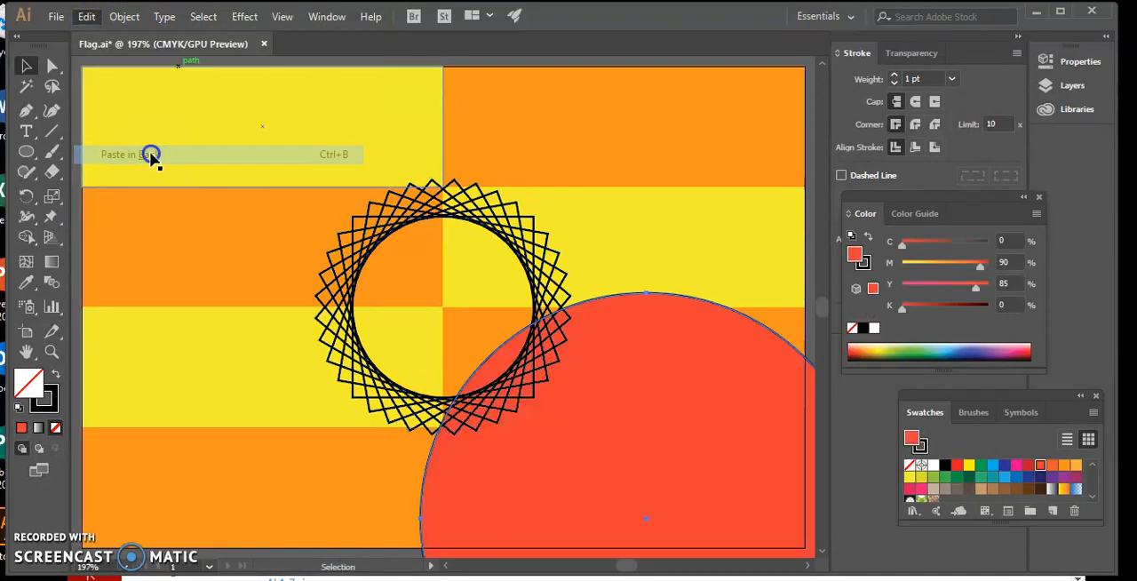
Step: Centre the red circle on the ring of squares and add anchor points midway between its existing ones
left_click(705, 427)
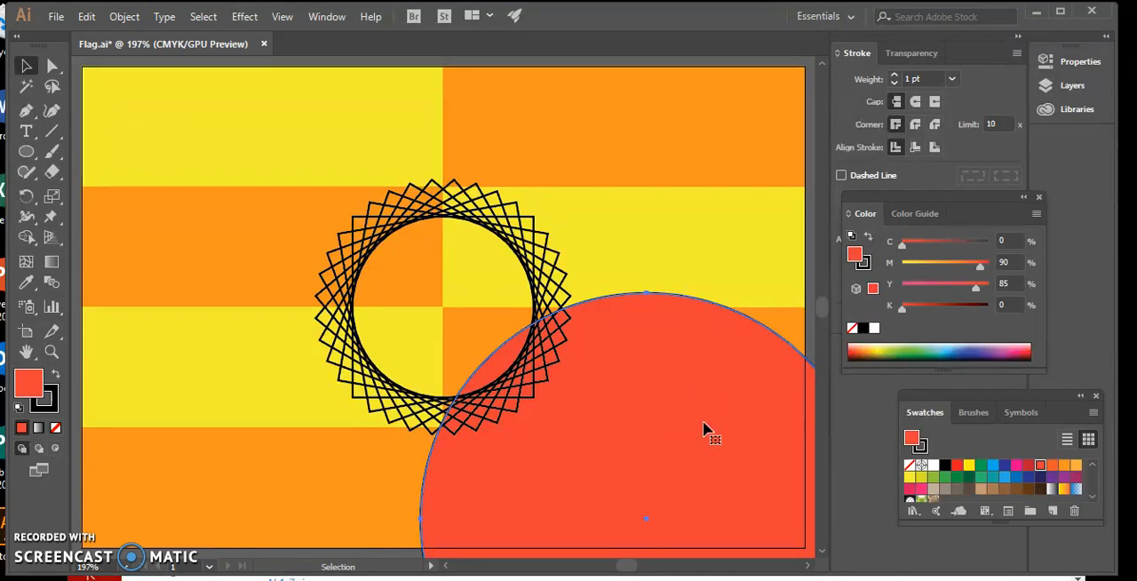
left_click_drag(703, 421, 504, 220)
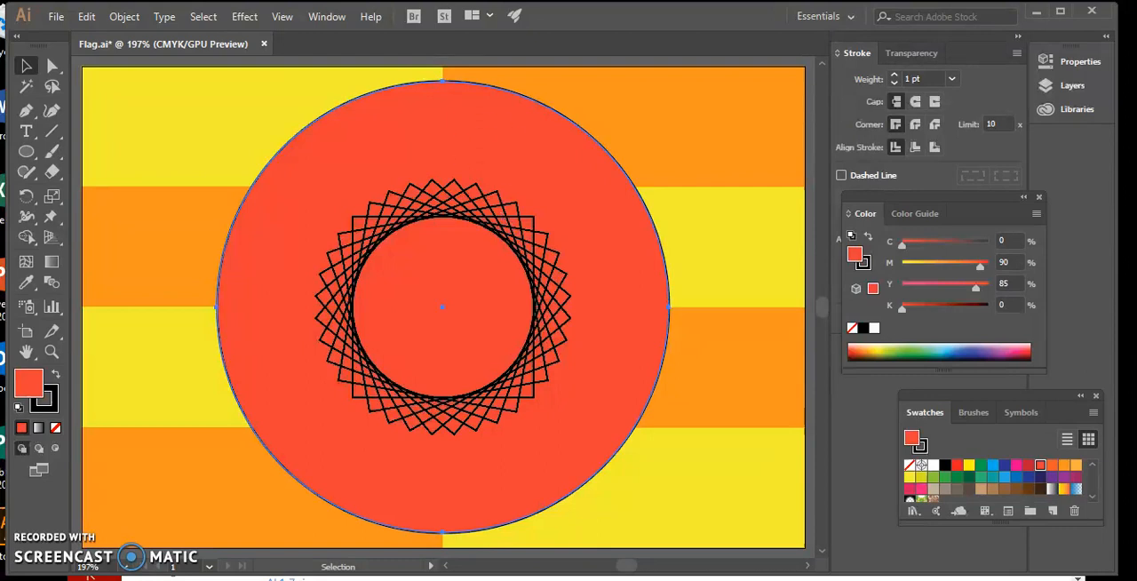
left_click(121, 17)
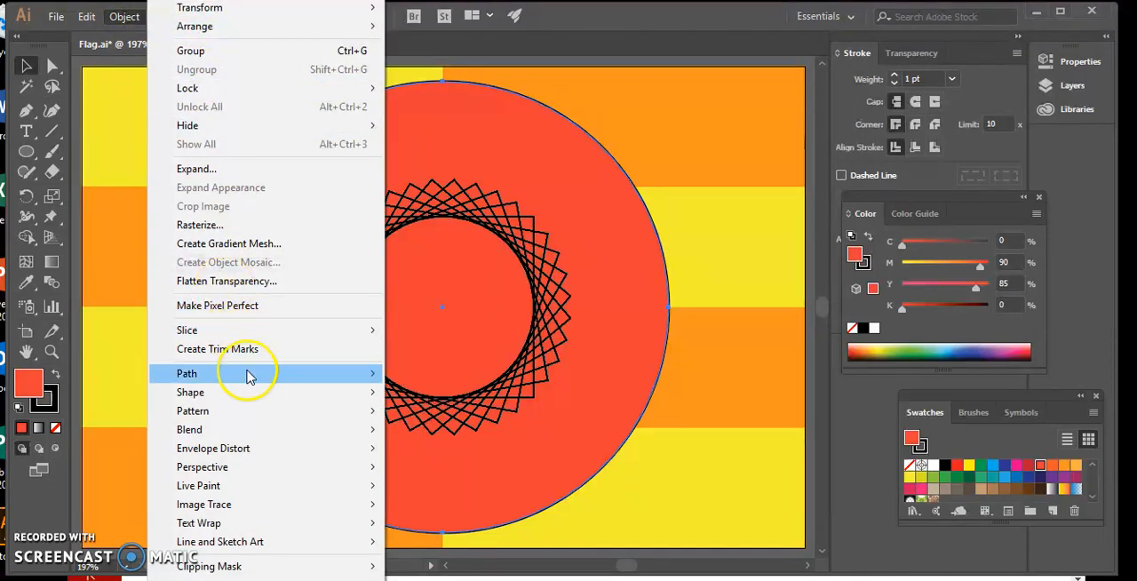
mouse_move(254, 375)
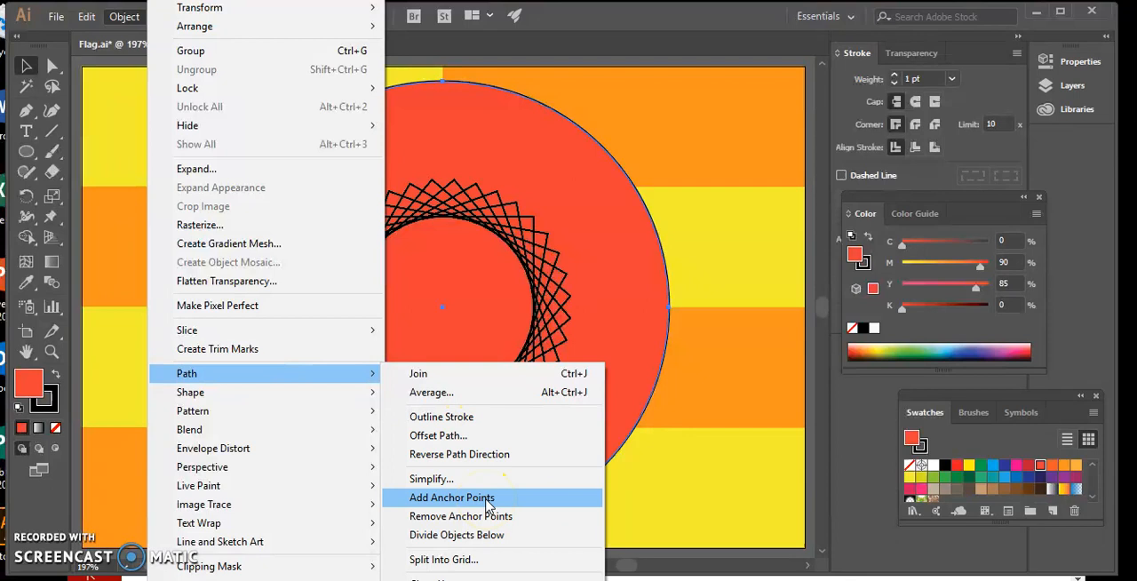
left_click(487, 501)
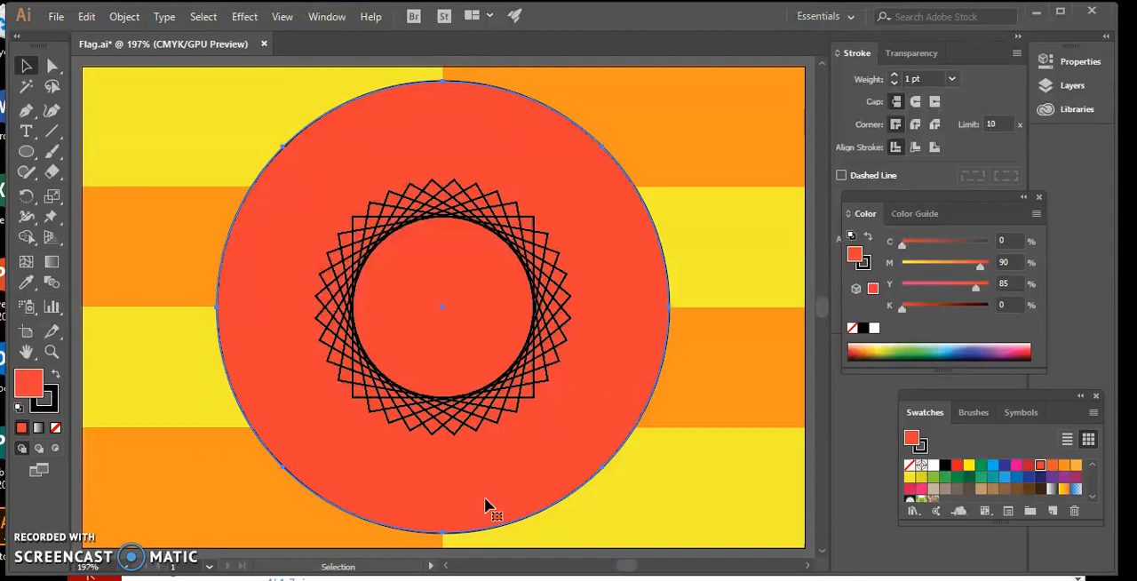
Step: Pull the circle's four diagonal anchor points to the flag's centre with Direct Selection to form a four-petal shape, and deselect it
left_click(203, 362, "shift")
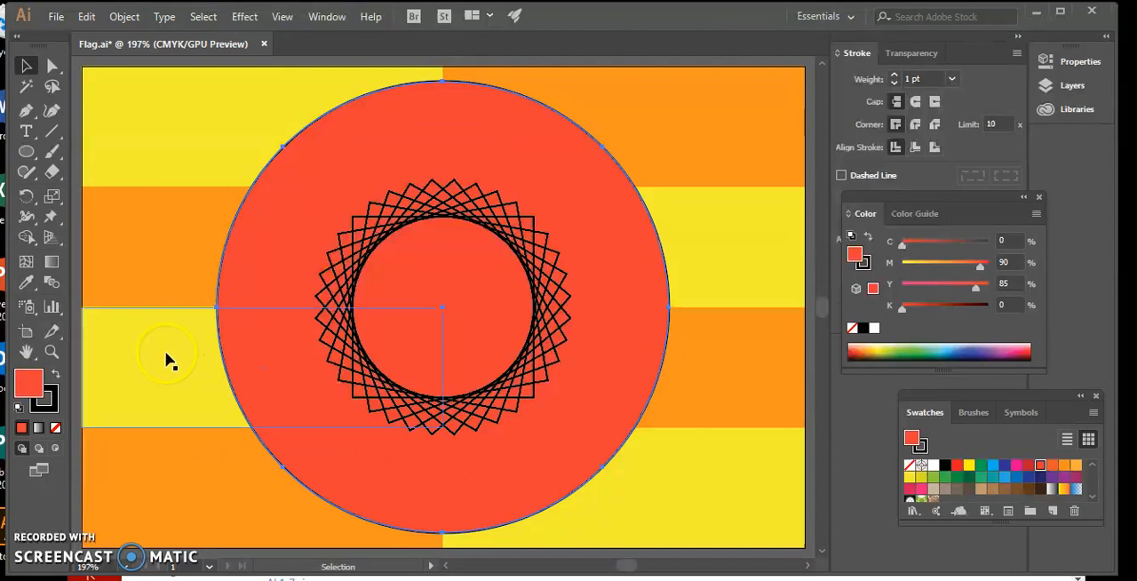
left_click(169, 357)
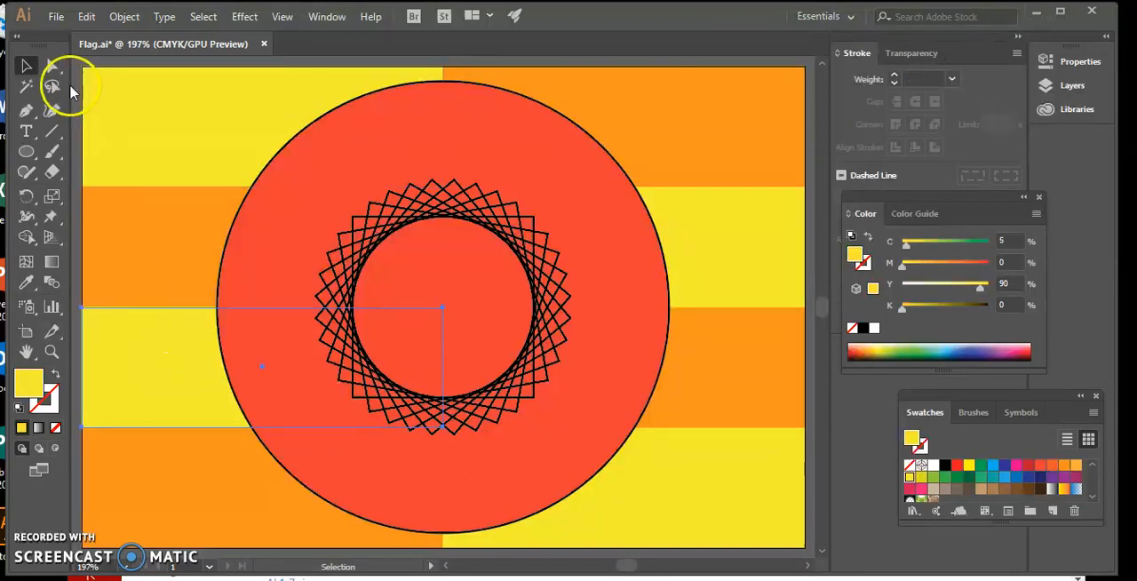
left_click(48, 67)
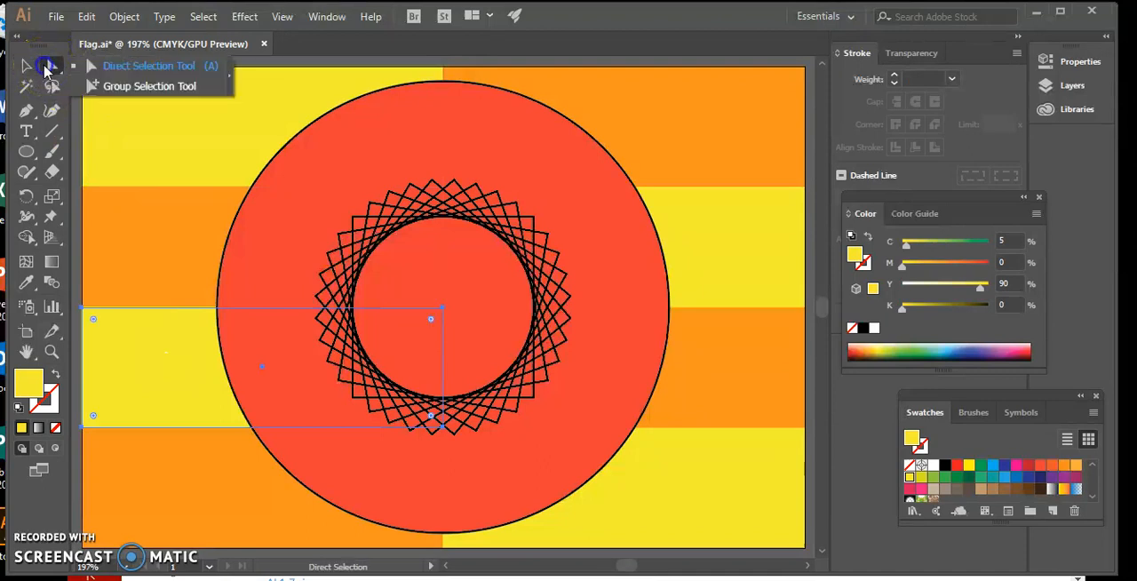
left_click(51, 67)
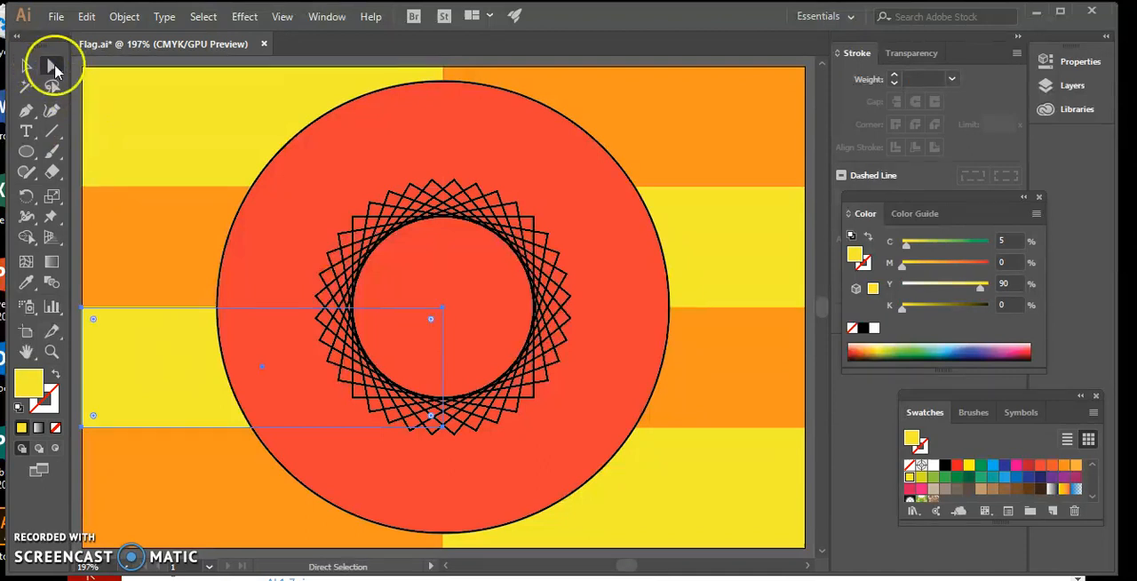
left_click(272, 155, "shift")
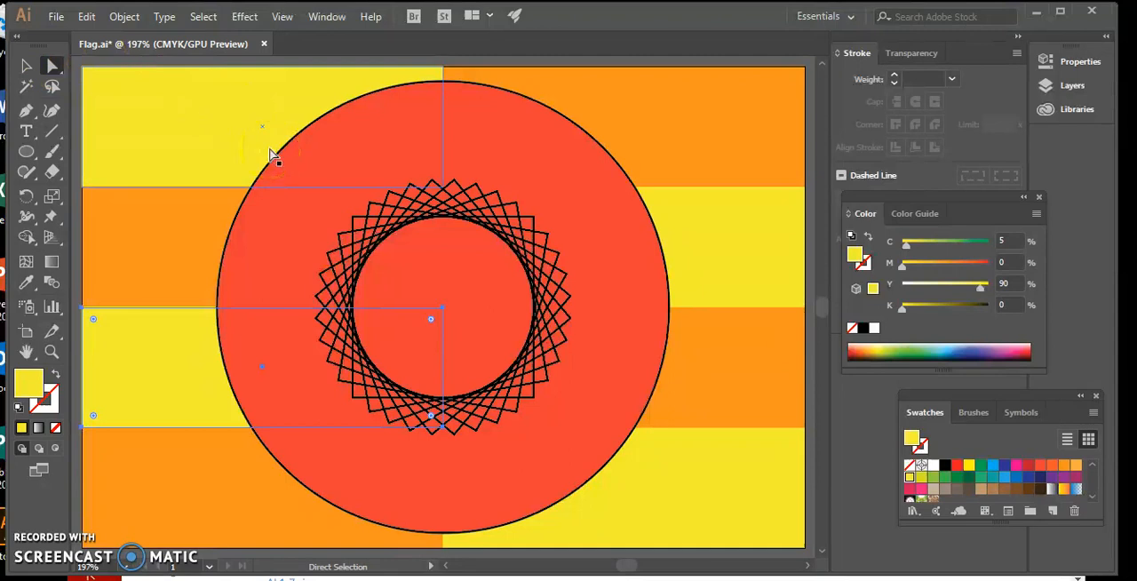
left_click(242, 207)
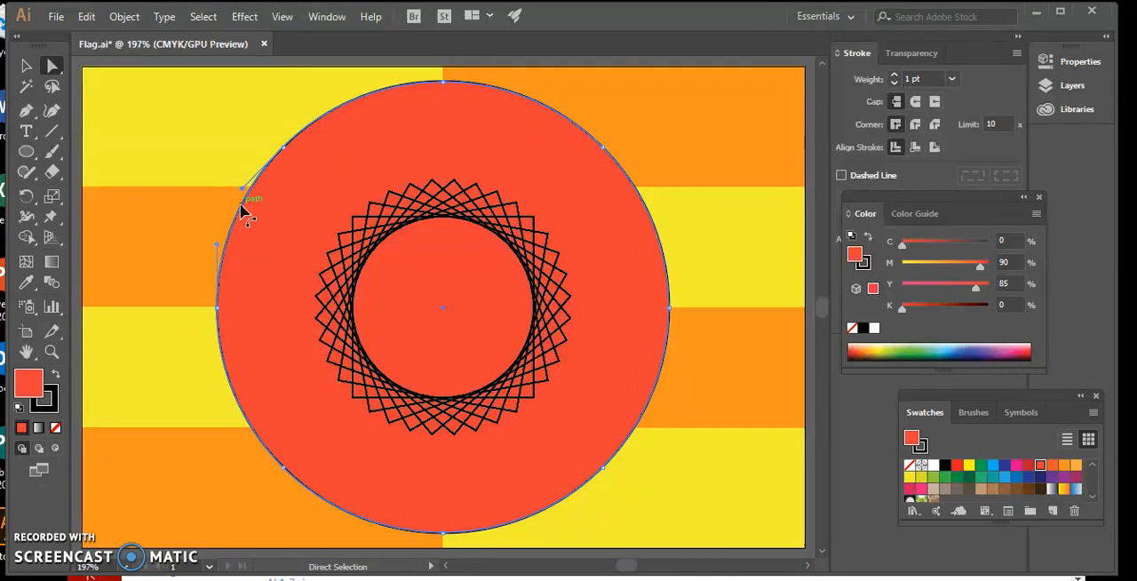
left_click_drag(273, 157, 444, 309)
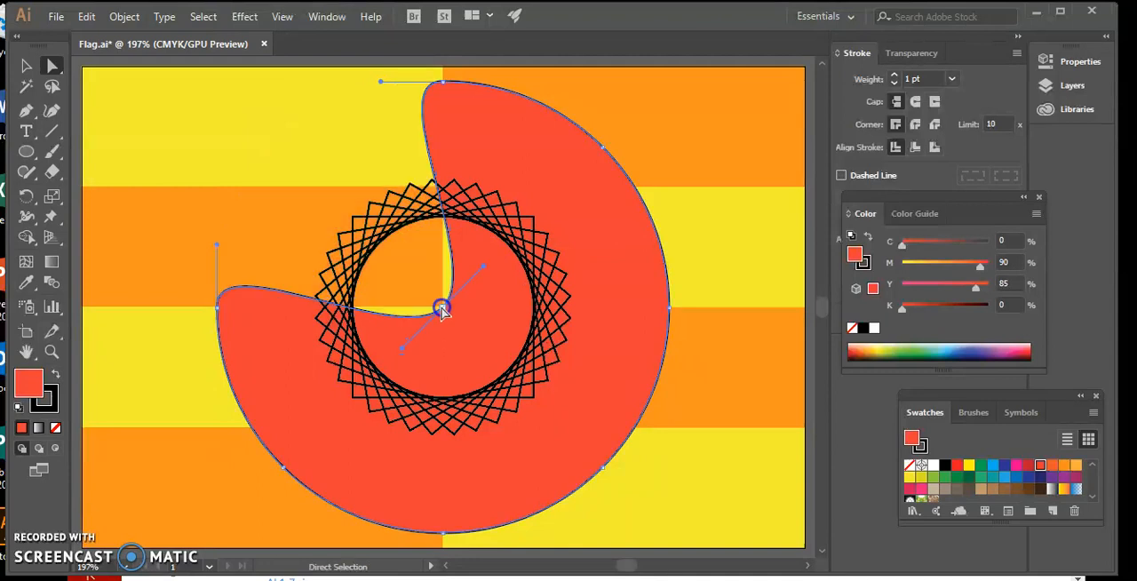
left_click(603, 149)
left_click_drag(602, 150, 438, 308)
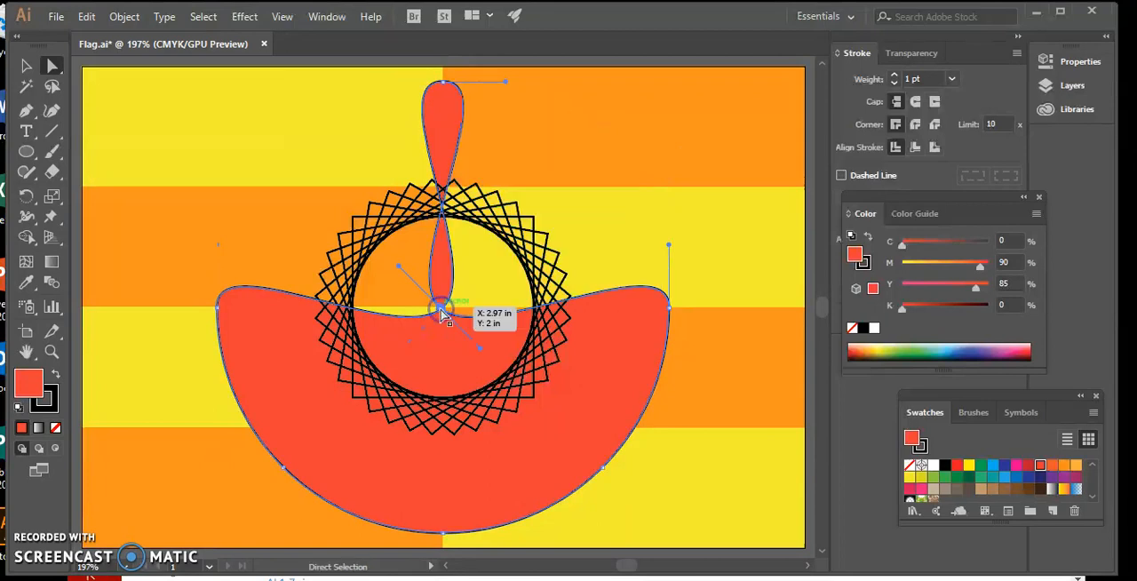
left_click_drag(600, 469, 442, 309)
left_click_drag(293, 470, 441, 313)
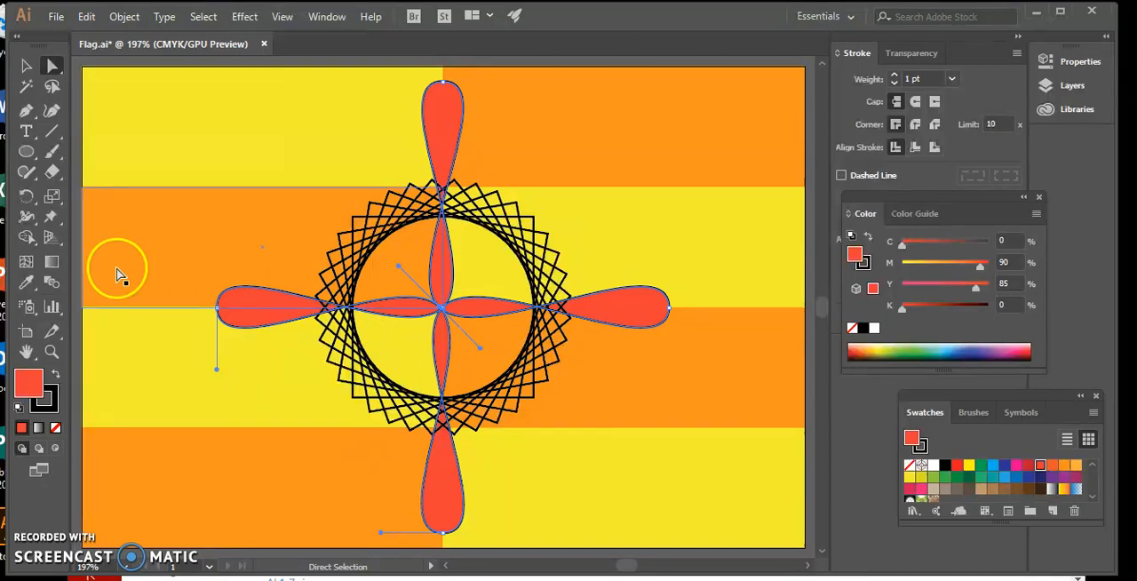
left_click(76, 297)
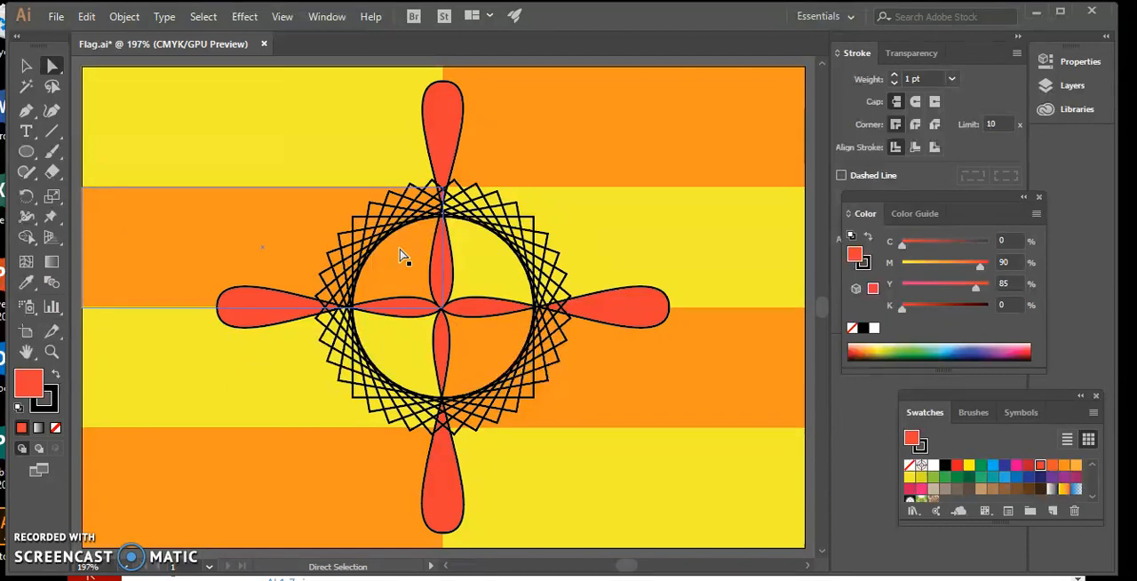
left_click(27, 66)
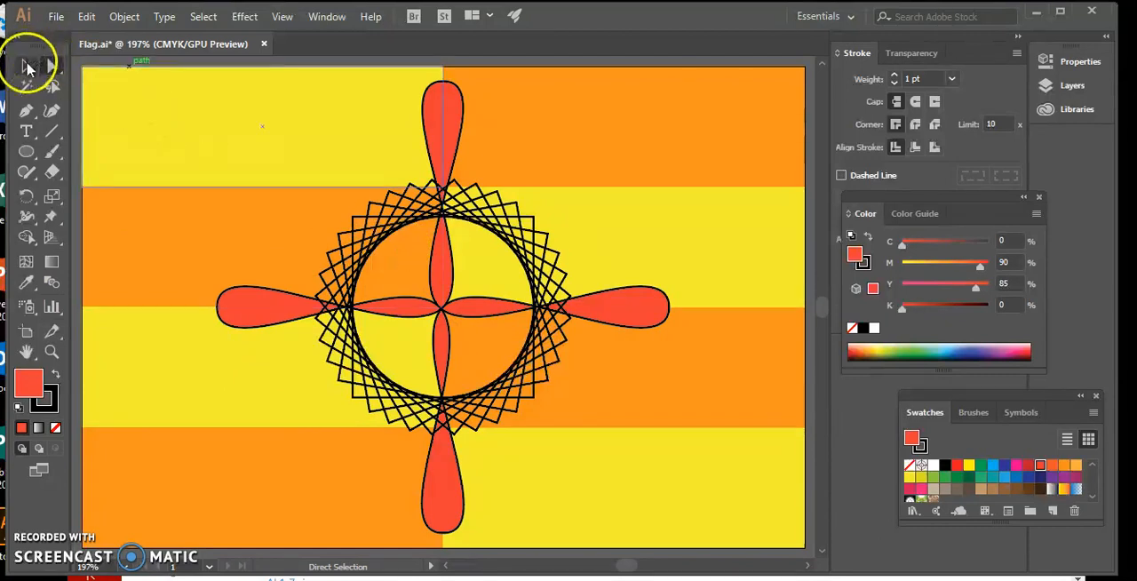
Step: Select the red four-petal shape and make a copy of it rotated 22° with the Rotate tool
left_click(431, 107)
right_click(434, 102)
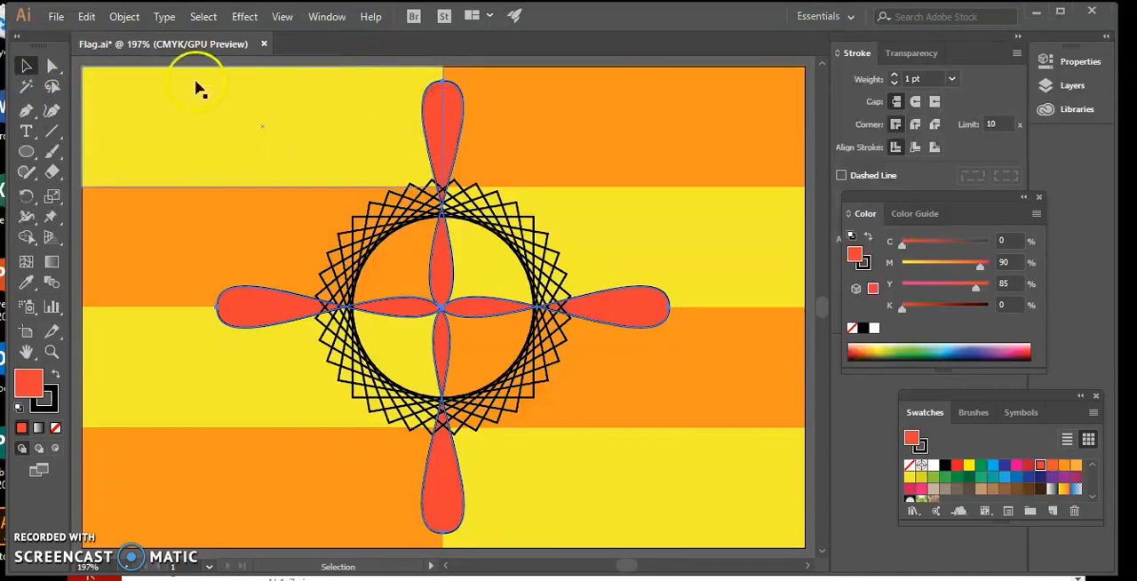
double_click(27, 197)
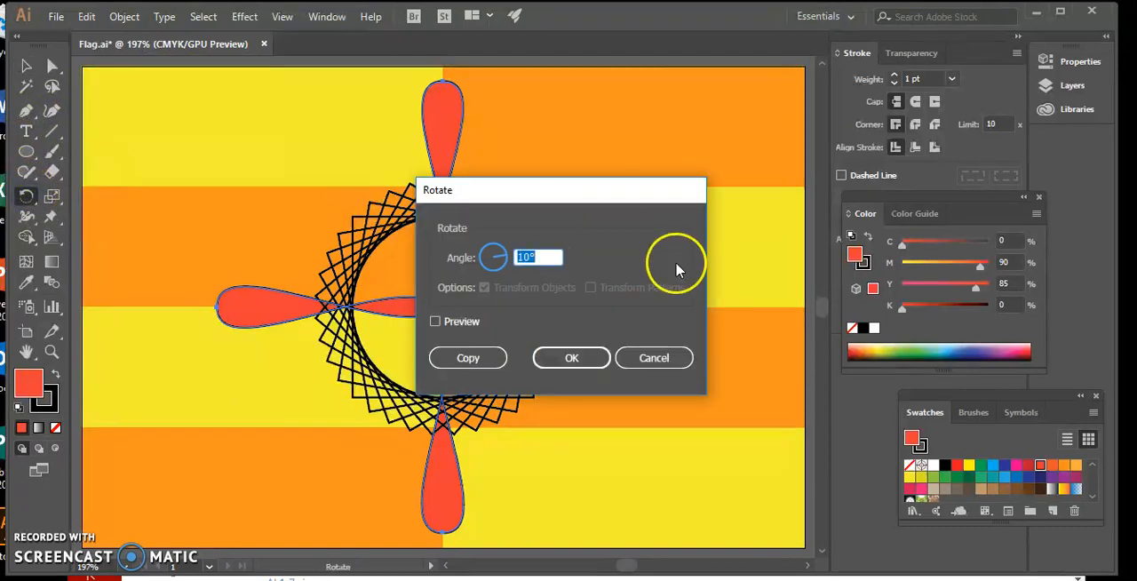
left_click(529, 258)
left_click(503, 261)
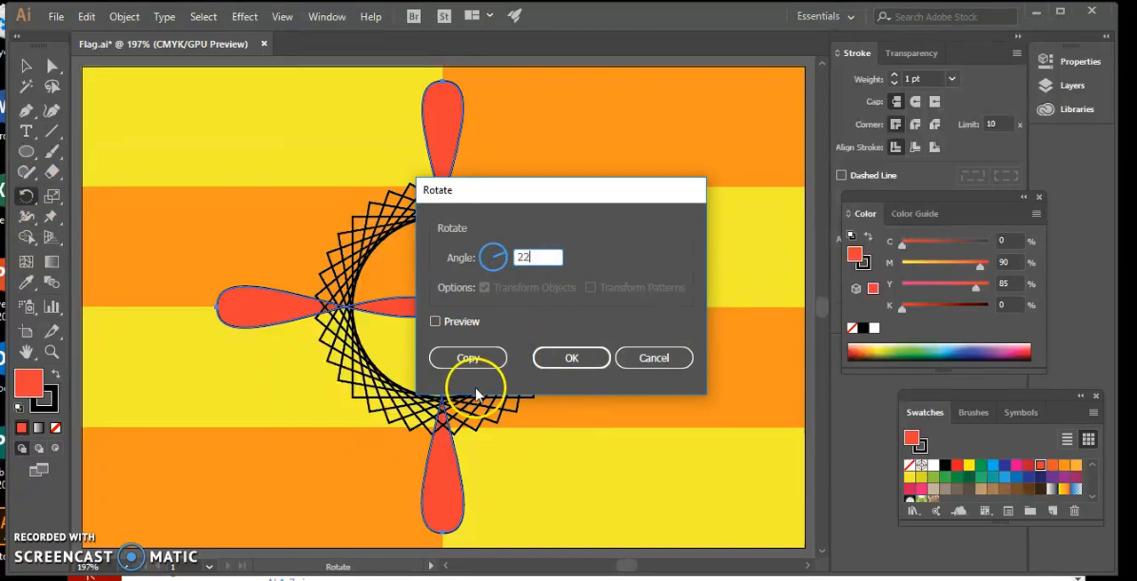
left_click(468, 357)
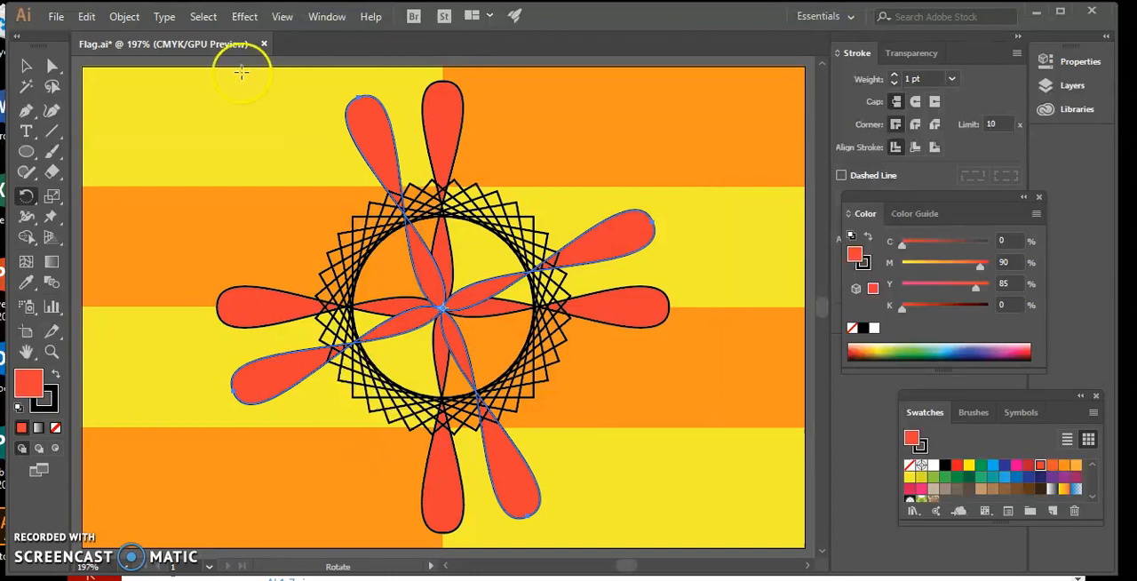
Step: Repeat the rotated-copy transformation two more times to fill the remaining gaps in the ring of red petals
left_click(129, 18)
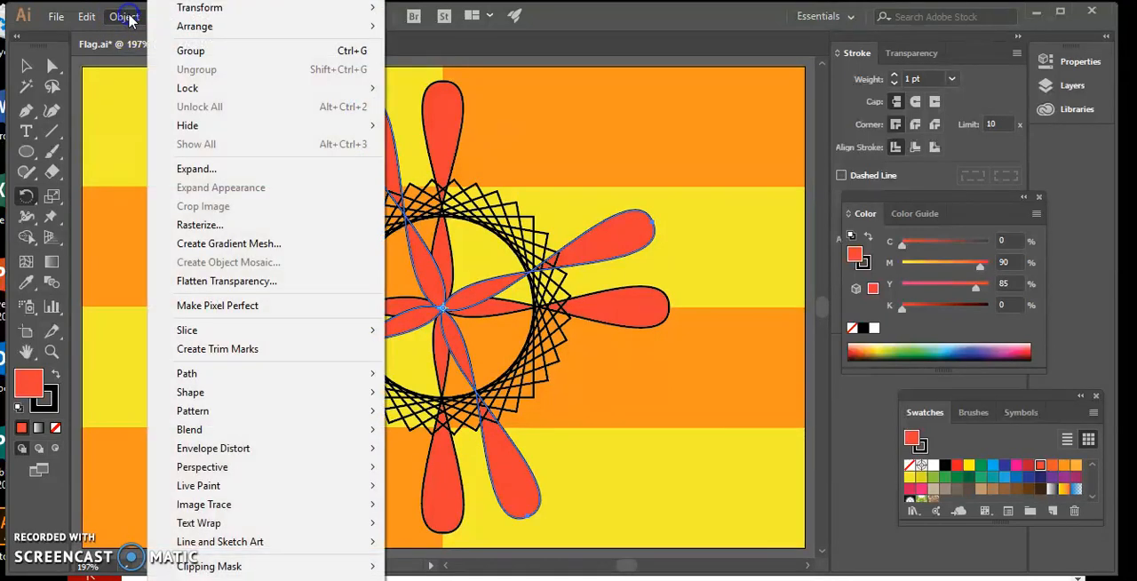
mouse_move(198, 8)
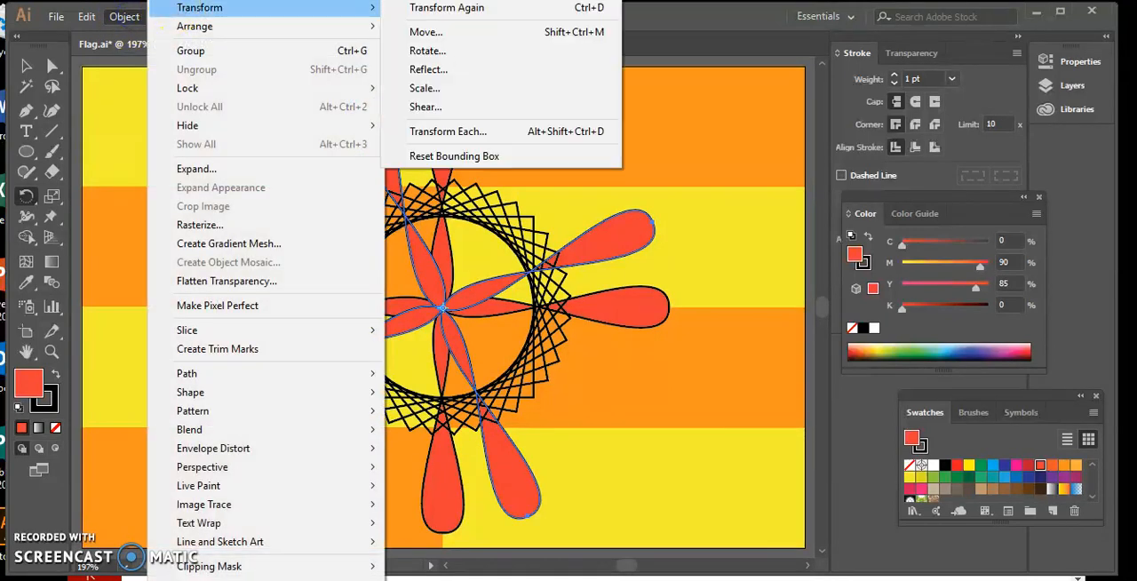
left_click(413, 9)
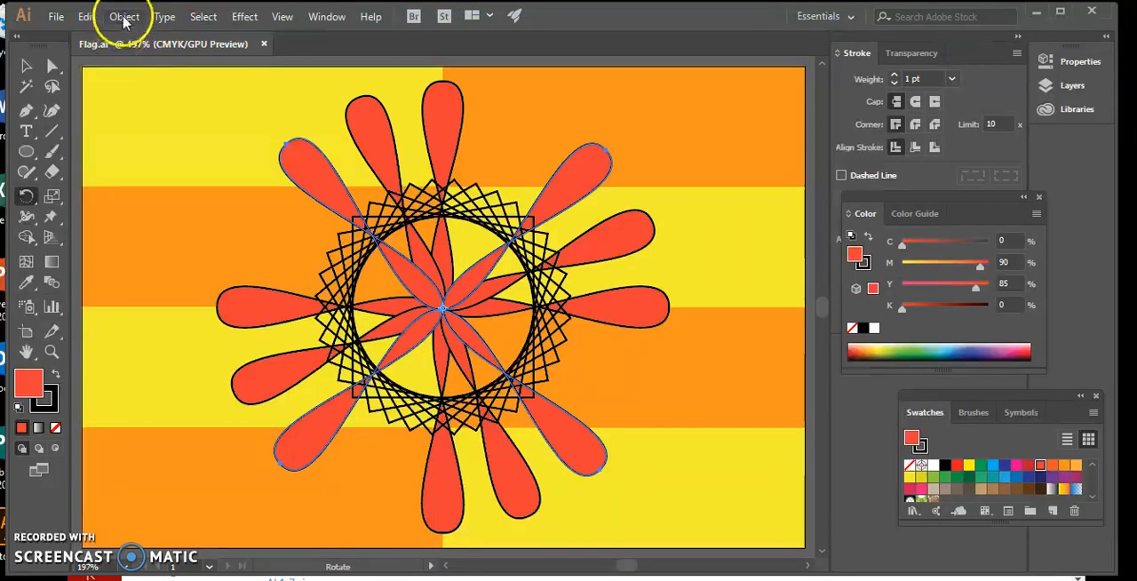
left_click(123, 17)
mouse_move(299, 10)
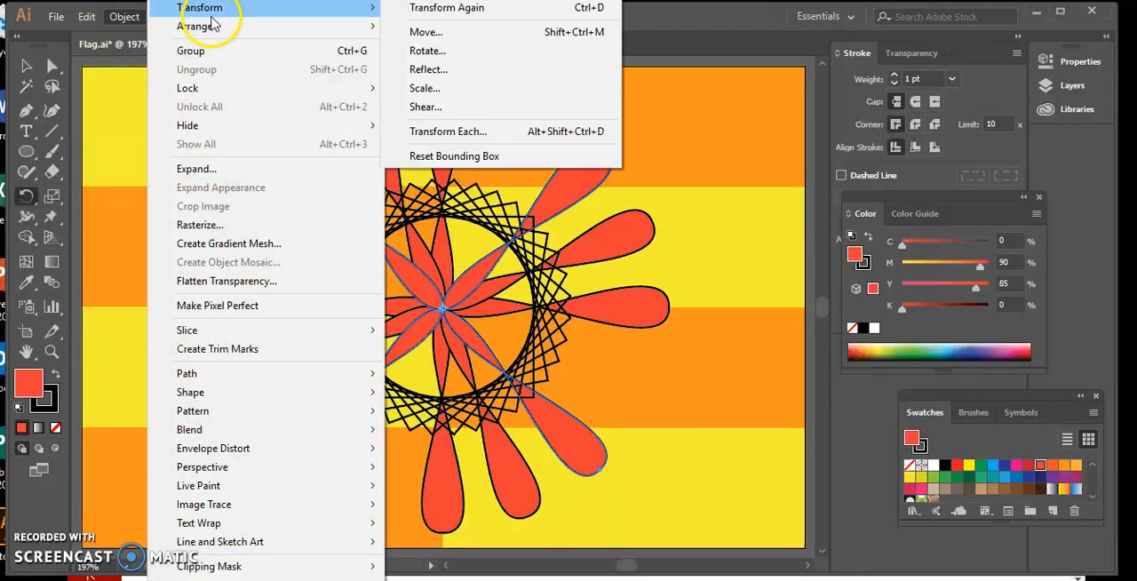
left_click(405, 9)
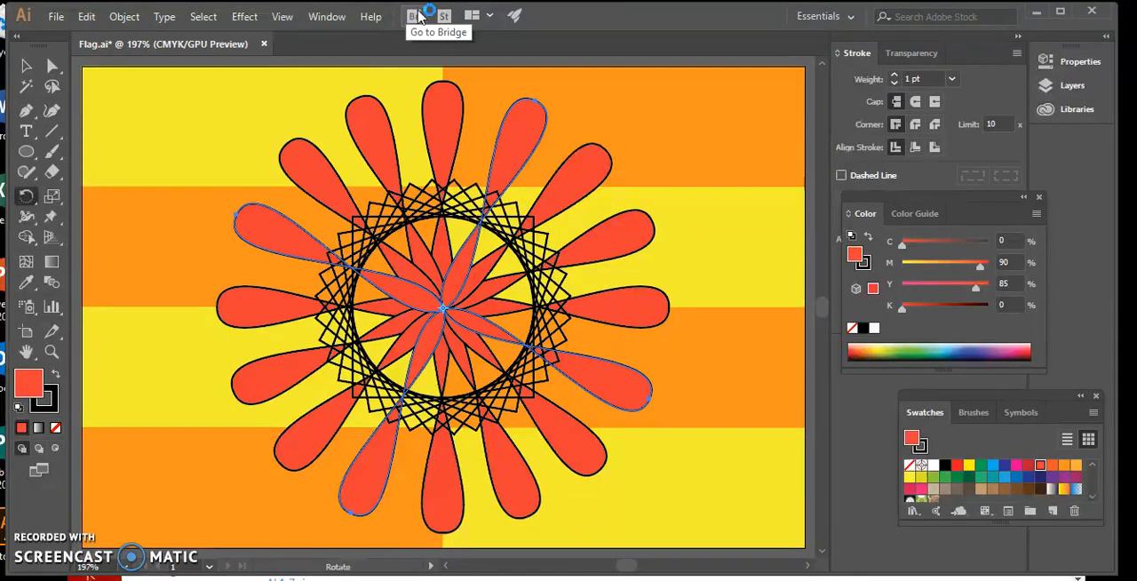
left_click(609, 158)
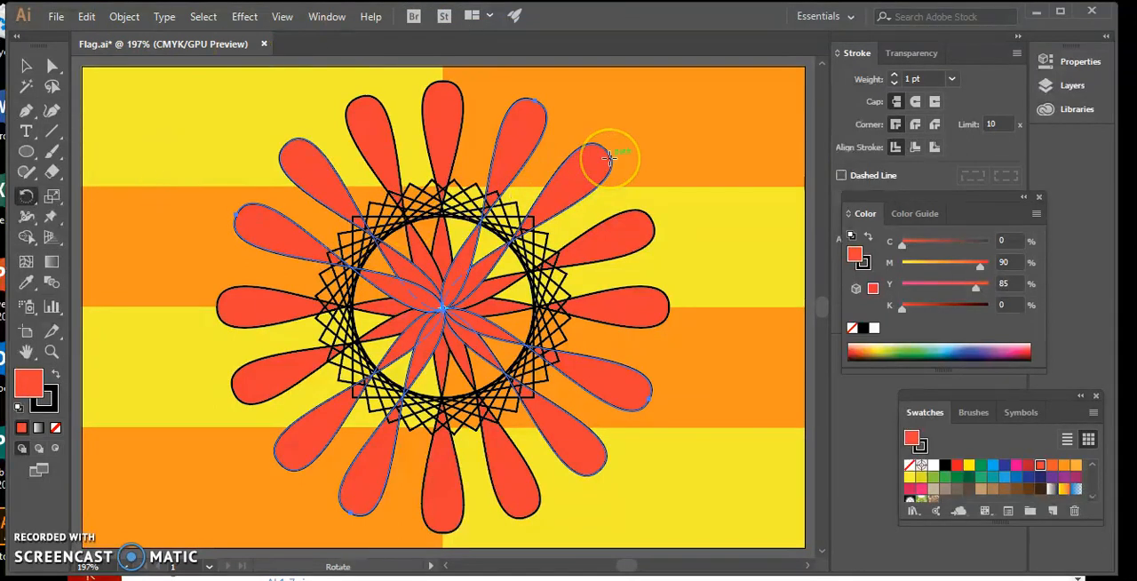
left_click_drag(609, 158, 162, 199)
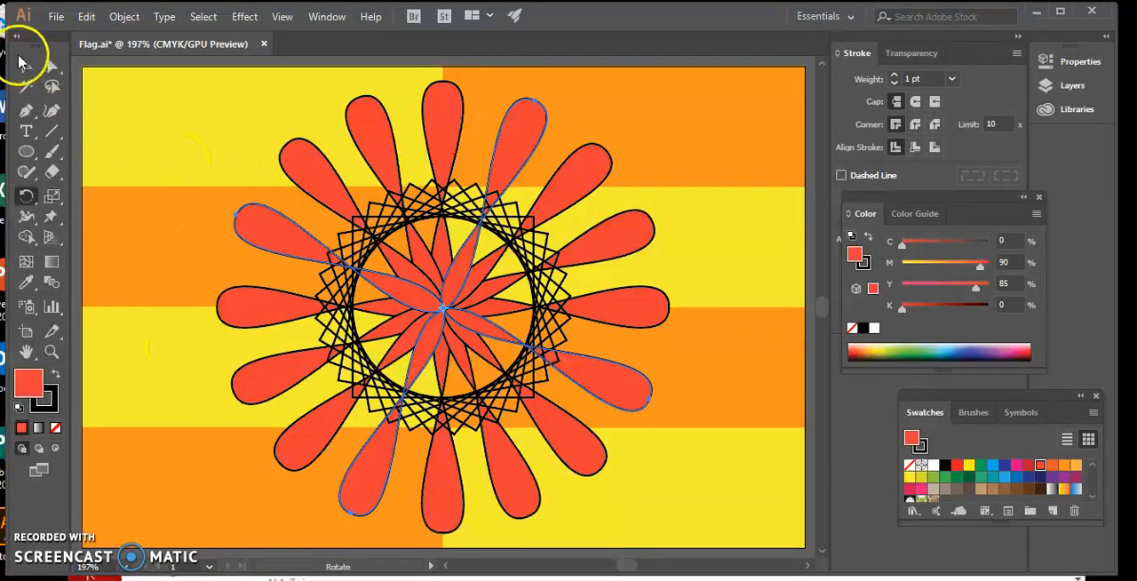